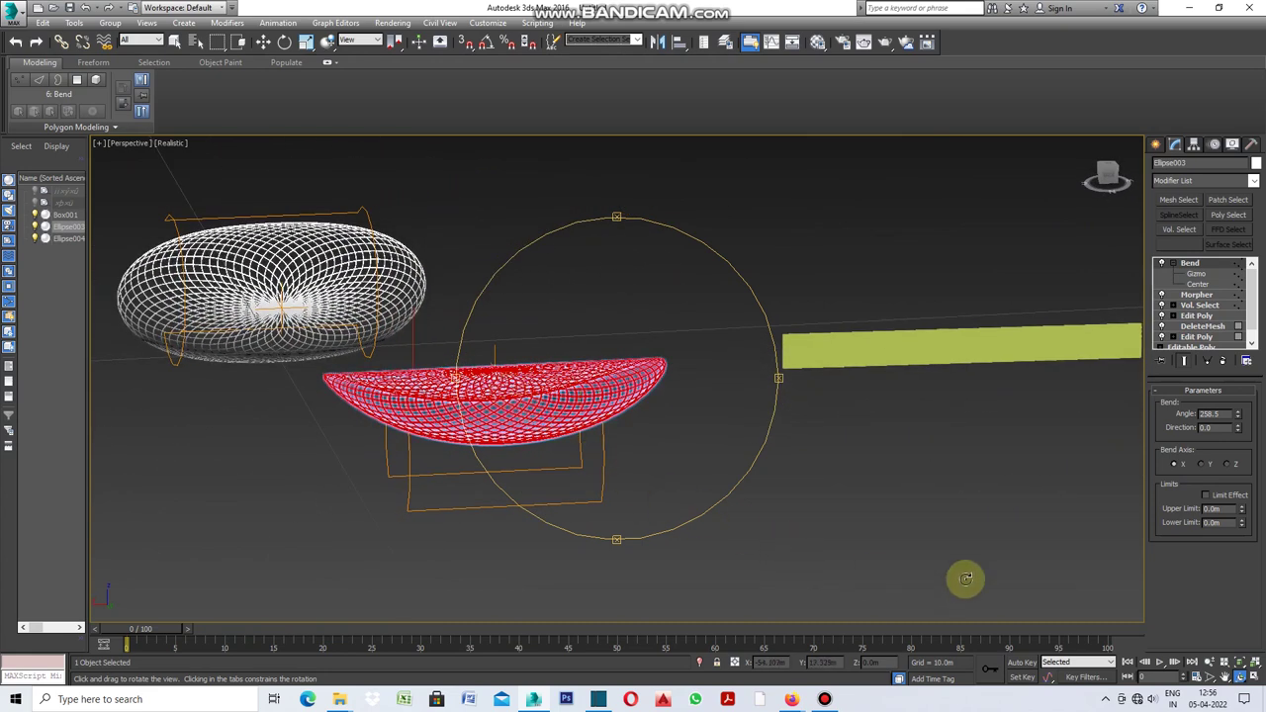
Switch Ellipse003's Bend axis to Y and settle the Bend Angle at 288 degrees
{"action": "left_click", "coordinate": [1204, 465]}
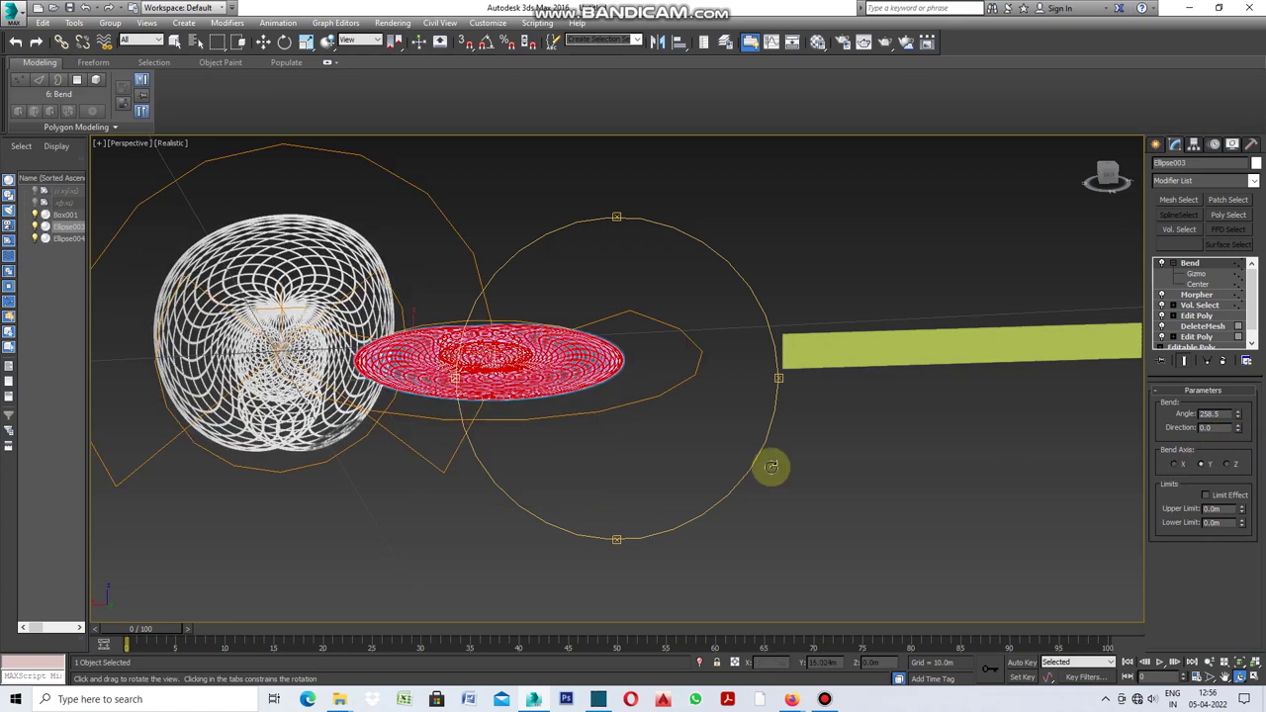
{"action": "left_click_drag", "start_coordinate": [154, 341], "coordinate": [170, 344]}
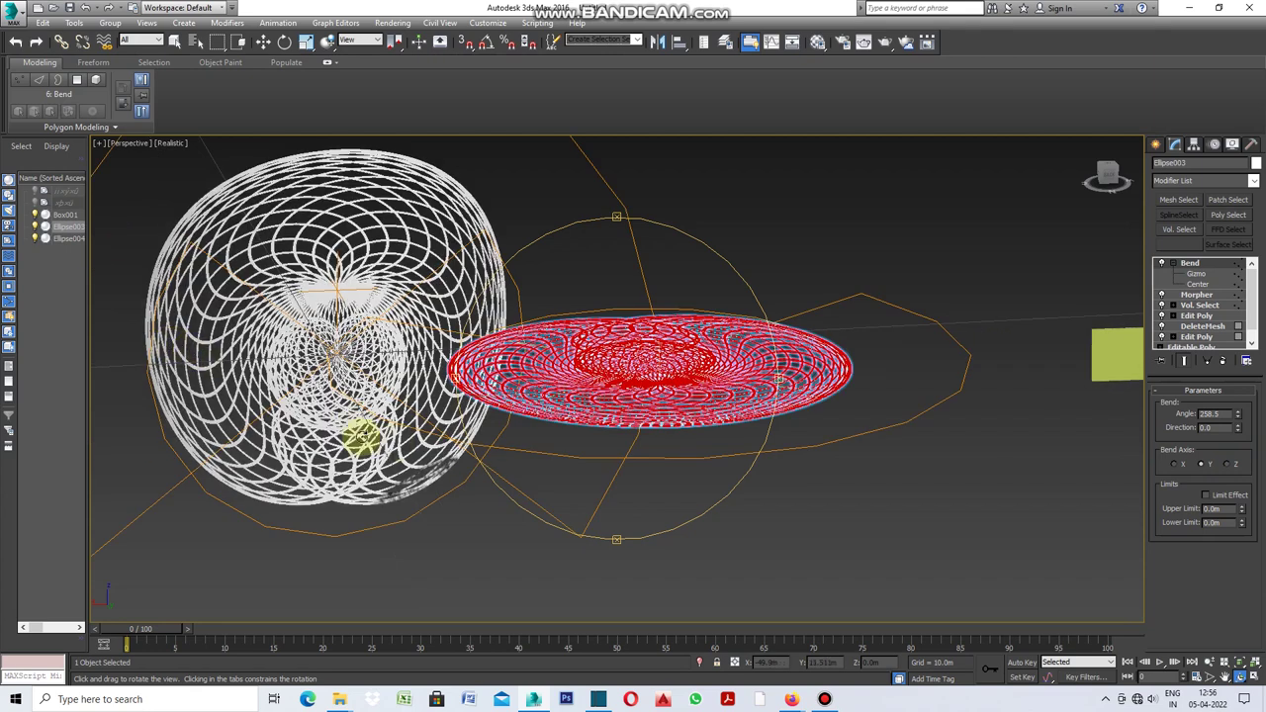
{"action": "mouse_move", "coordinate": [1238, 417]}
{"action": "left_mouse_down"}
{"action": "mouse_move", "coordinate": [1217, 146]}
{"action": "mouse_move", "coordinate": [1163, 450]}
{"action": "left_mouse_up"}
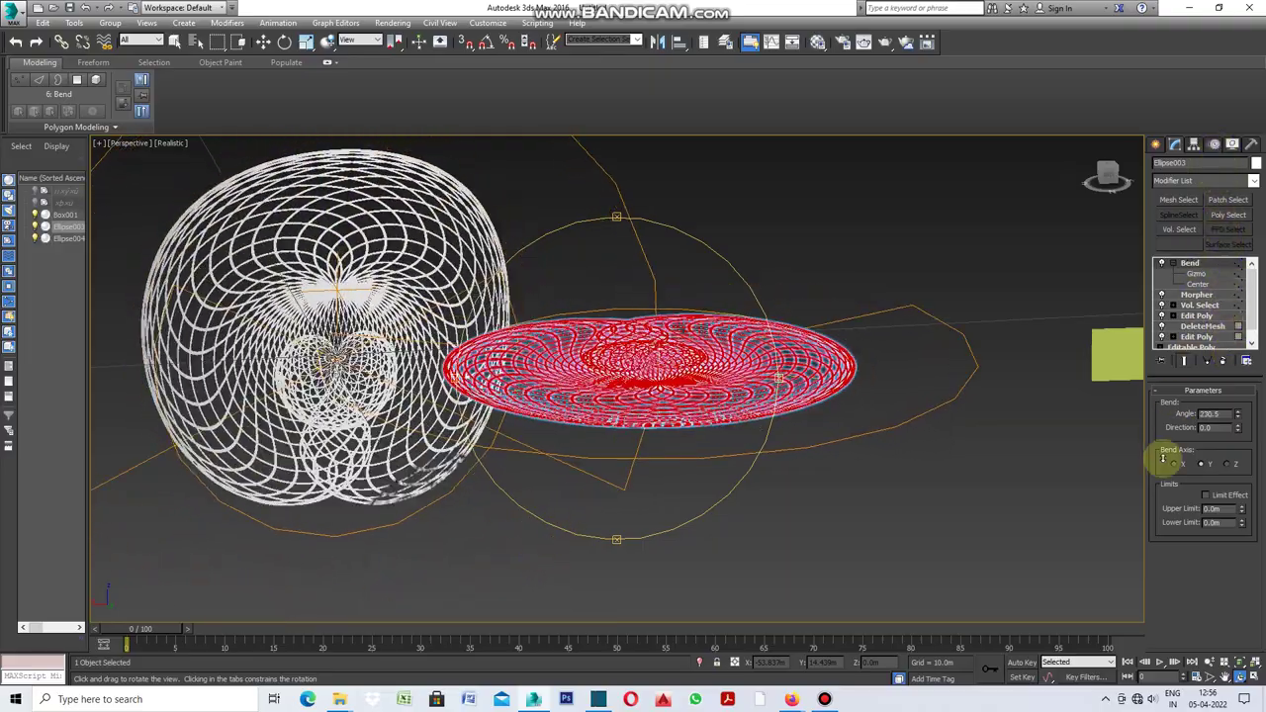
{"action": "mouse_move", "coordinate": [1149, 535]}
{"action": "left_mouse_down"}
{"action": "mouse_move", "coordinate": [1136, 594]}
{"action": "mouse_move", "coordinate": [1148, 516]}
{"action": "left_mouse_up"}
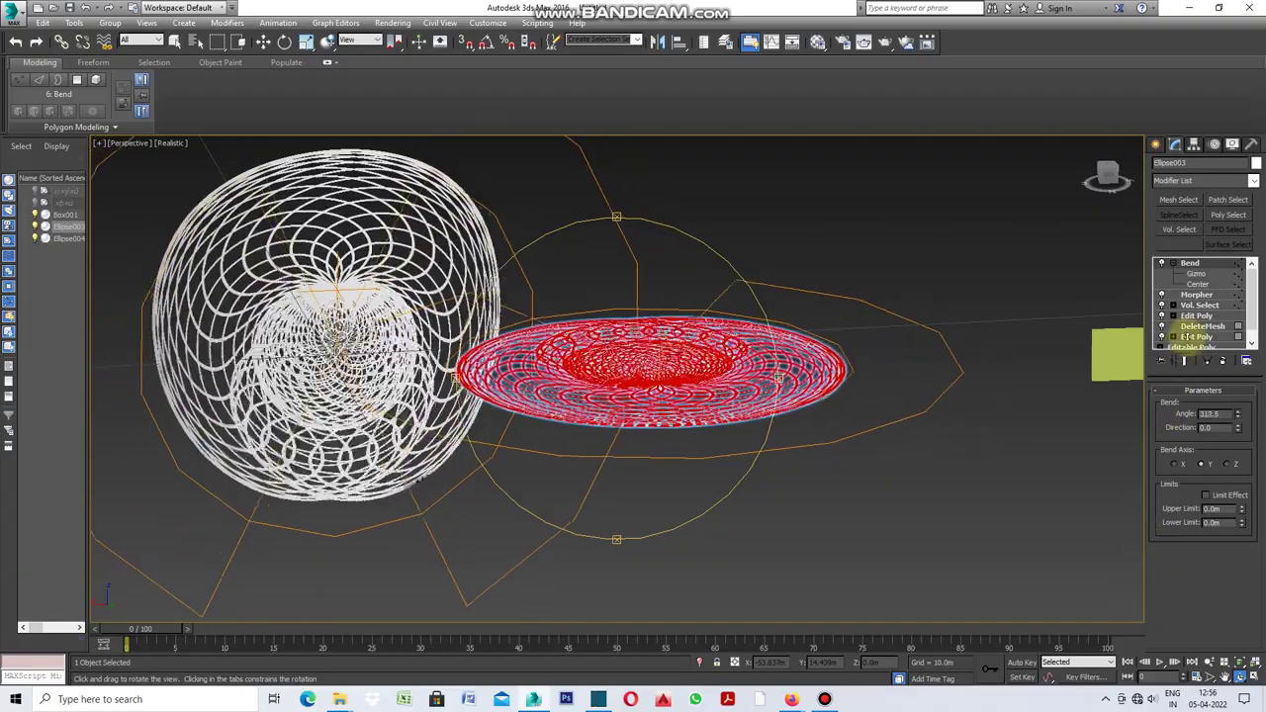
{"action": "mouse_move", "coordinate": [1199, 297]}
{"action": "left_mouse_down"}
{"action": "mouse_move", "coordinate": [1215, 178]}
{"action": "mouse_move", "coordinate": [1201, 64]}
{"action": "mouse_move", "coordinate": [1160, 348]}
{"action": "left_mouse_up"}
{"action": "mouse_move", "coordinate": [1133, 463]}
{"action": "left_mouse_down"}
{"action": "mouse_move", "coordinate": [1097, 610]}
{"action": "mouse_move", "coordinate": [1135, 515]}
{"action": "left_mouse_up"}
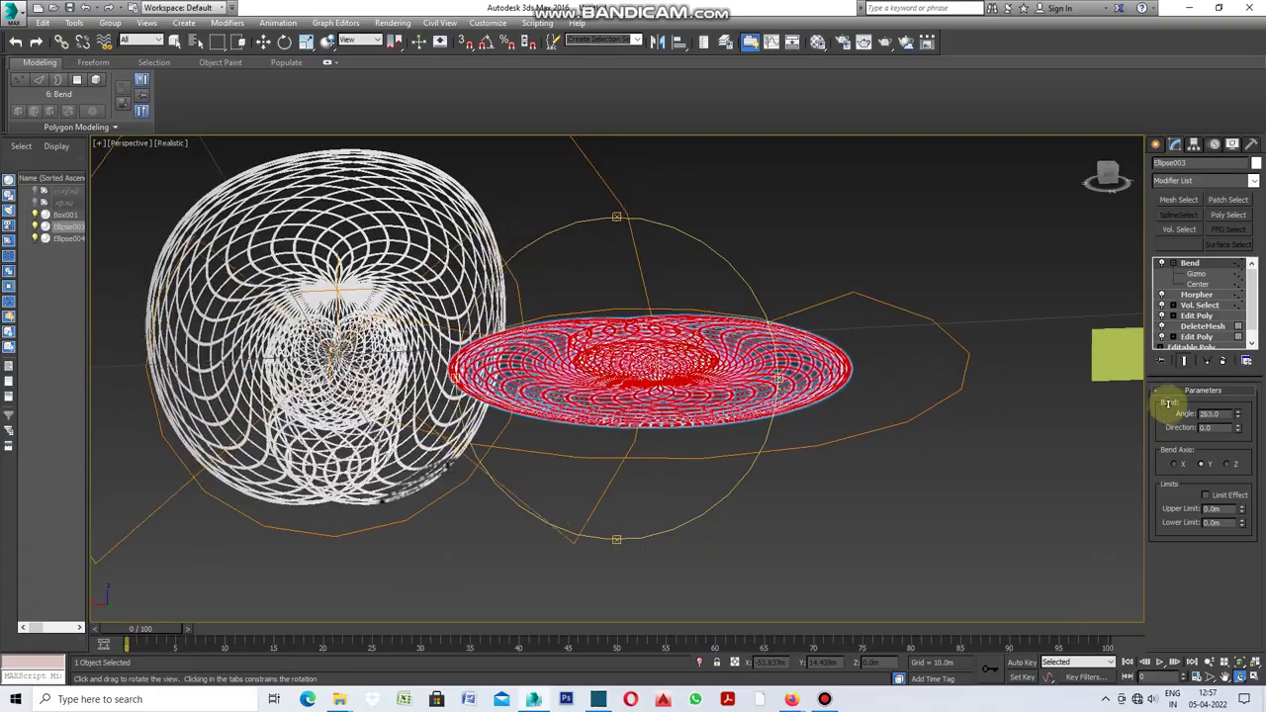
{"action": "mouse_move", "coordinate": [1209, 312]}
{"action": "left_mouse_down"}
{"action": "mouse_move", "coordinate": [1244, 219]}
{"action": "mouse_move", "coordinate": [9, 168]}
{"action": "mouse_move", "coordinate": [29, 68]}
{"action": "mouse_move", "coordinate": [12, 193]}
{"action": "mouse_move", "coordinate": [1254, 284]}
{"action": "left_mouse_up"}
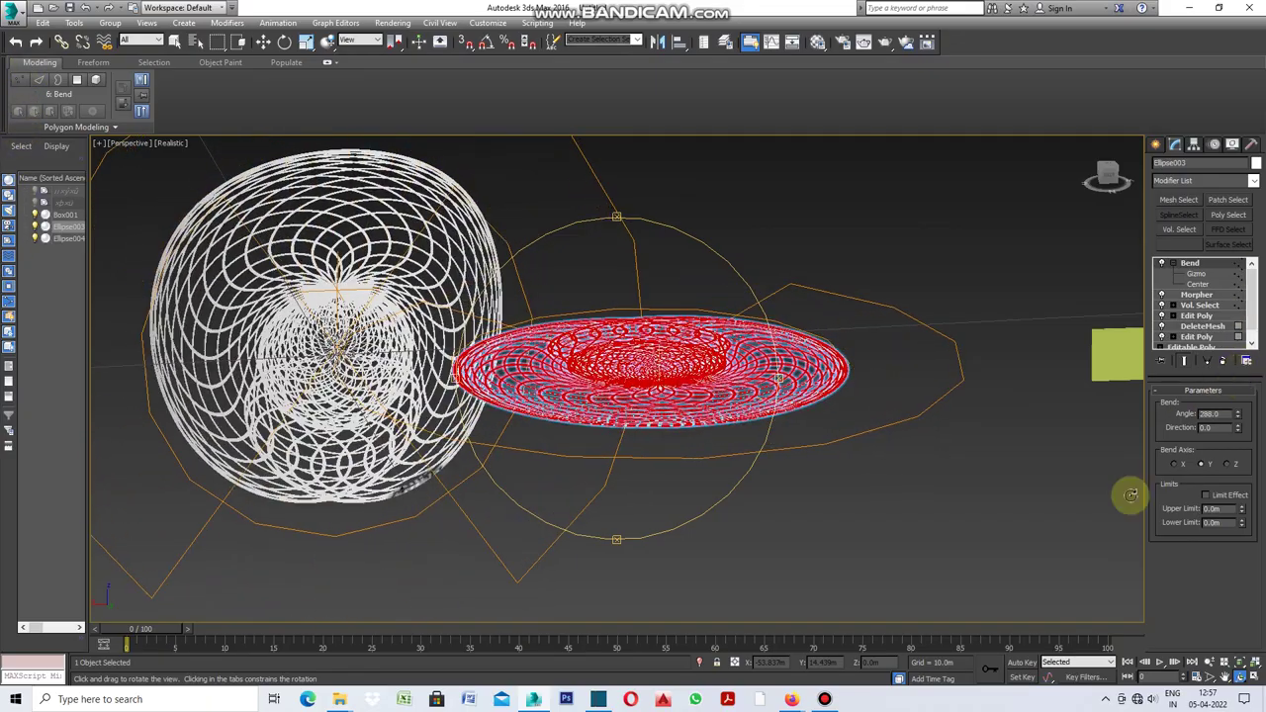
{"action": "left_click_drag", "start_coordinate": [923, 567], "coordinate": [922, 566]}
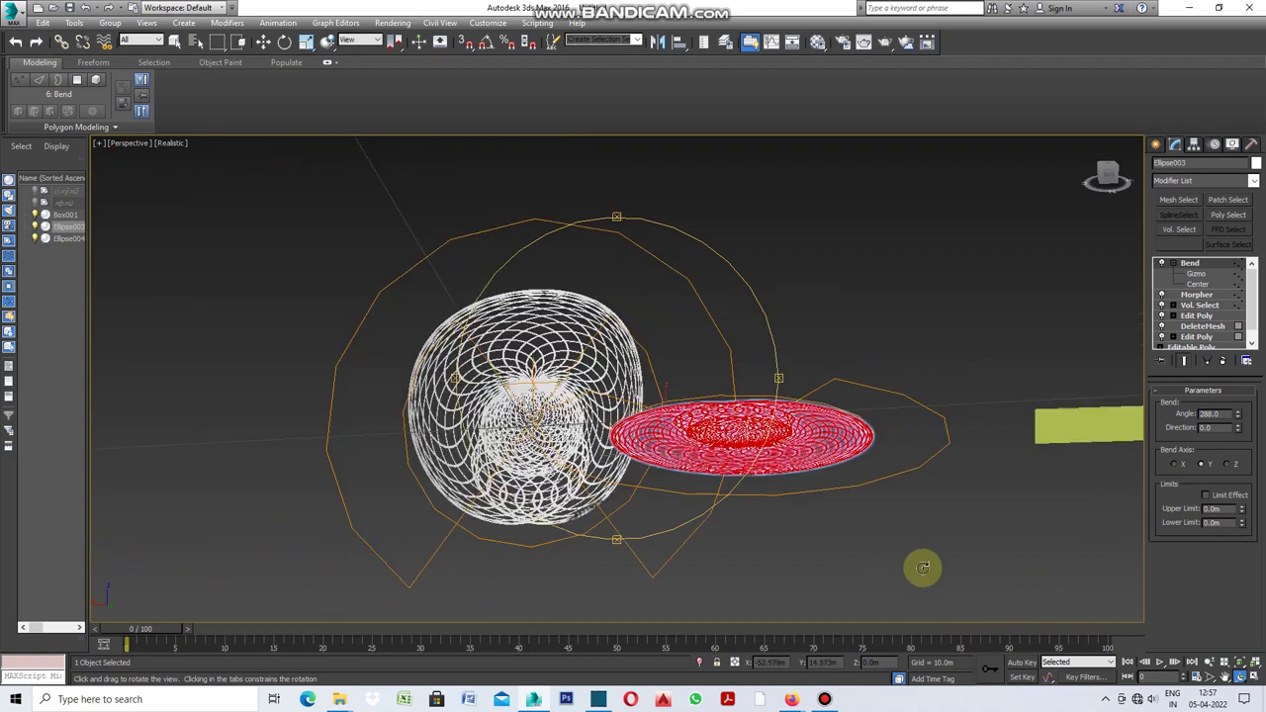
{"action": "mouse_move", "coordinate": [649, 506]}
{"action": "left_mouse_down"}
{"action": "mouse_move", "coordinate": [599, 465]}
{"action": "mouse_move", "coordinate": [532, 443]}
{"action": "left_mouse_up"}
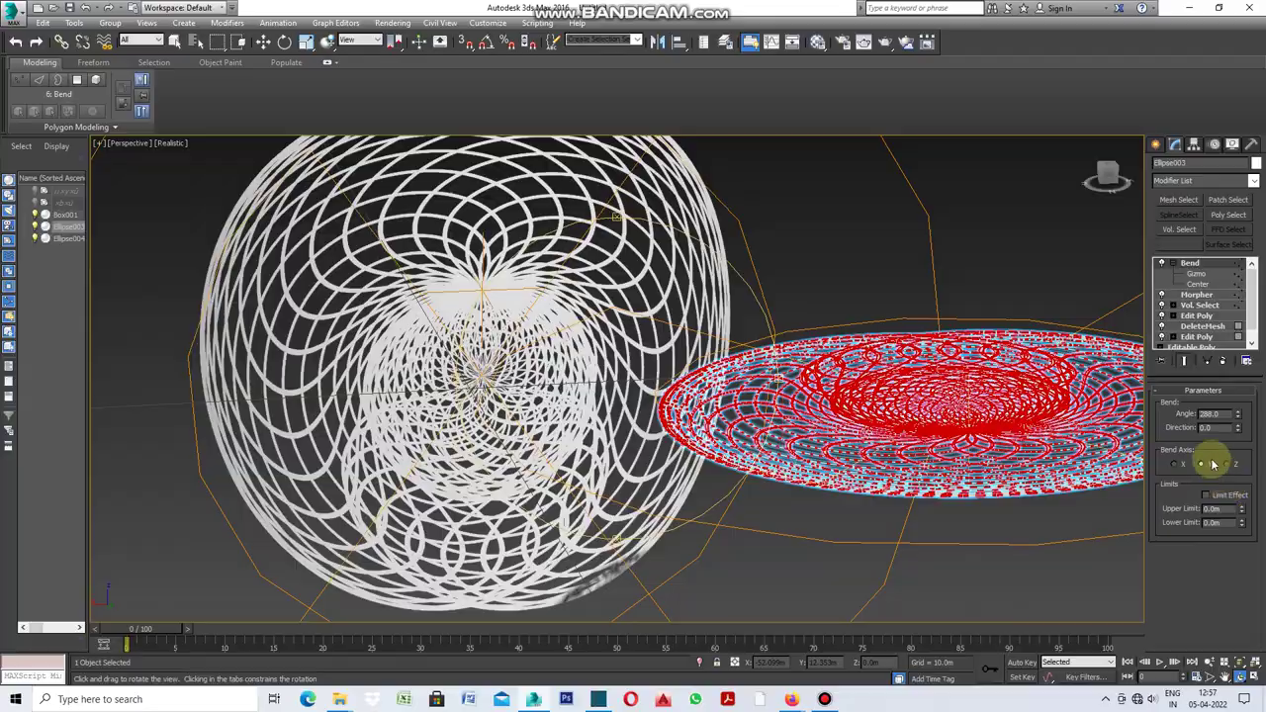
Sweep the Bend Angle up and down, settling it at 233 degrees
{"action": "mouse_move", "coordinate": [1236, 417]}
{"action": "left_mouse_down"}
{"action": "mouse_move", "coordinate": [1254, 139]}
{"action": "mouse_move", "coordinate": [1195, 537]}
{"action": "mouse_move", "coordinate": [1224, 452]}
{"action": "mouse_move", "coordinate": [1247, 425]}
{"action": "left_mouse_up"}
{"action": "mouse_move", "coordinate": [43, 324]}
{"action": "left_mouse_down"}
{"action": "mouse_move", "coordinate": [99, 192]}
{"action": "mouse_move", "coordinate": [107, 79]}
{"action": "mouse_move", "coordinate": [107, 254]}
{"action": "left_mouse_up"}
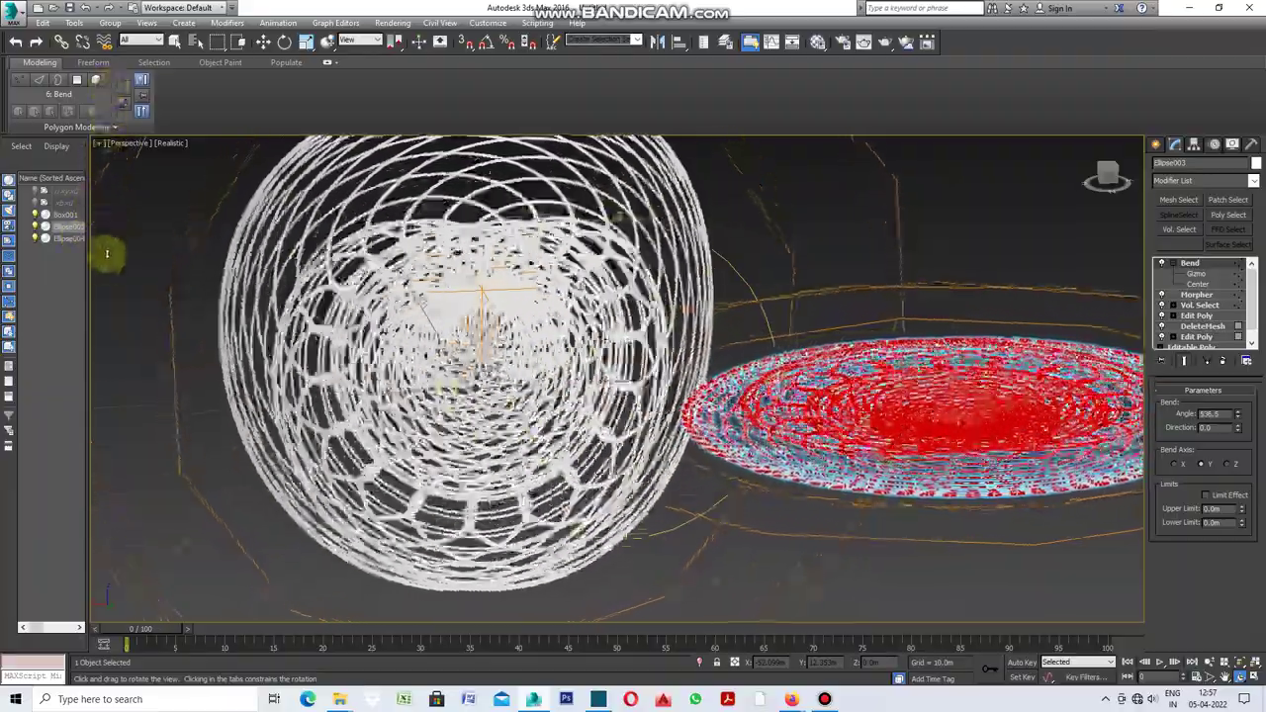
{"action": "mouse_move", "coordinate": [101, 316]}
{"action": "left_mouse_down"}
{"action": "mouse_move", "coordinate": [90, 418]}
{"action": "mouse_move", "coordinate": [50, 563]}
{"action": "left_mouse_up"}
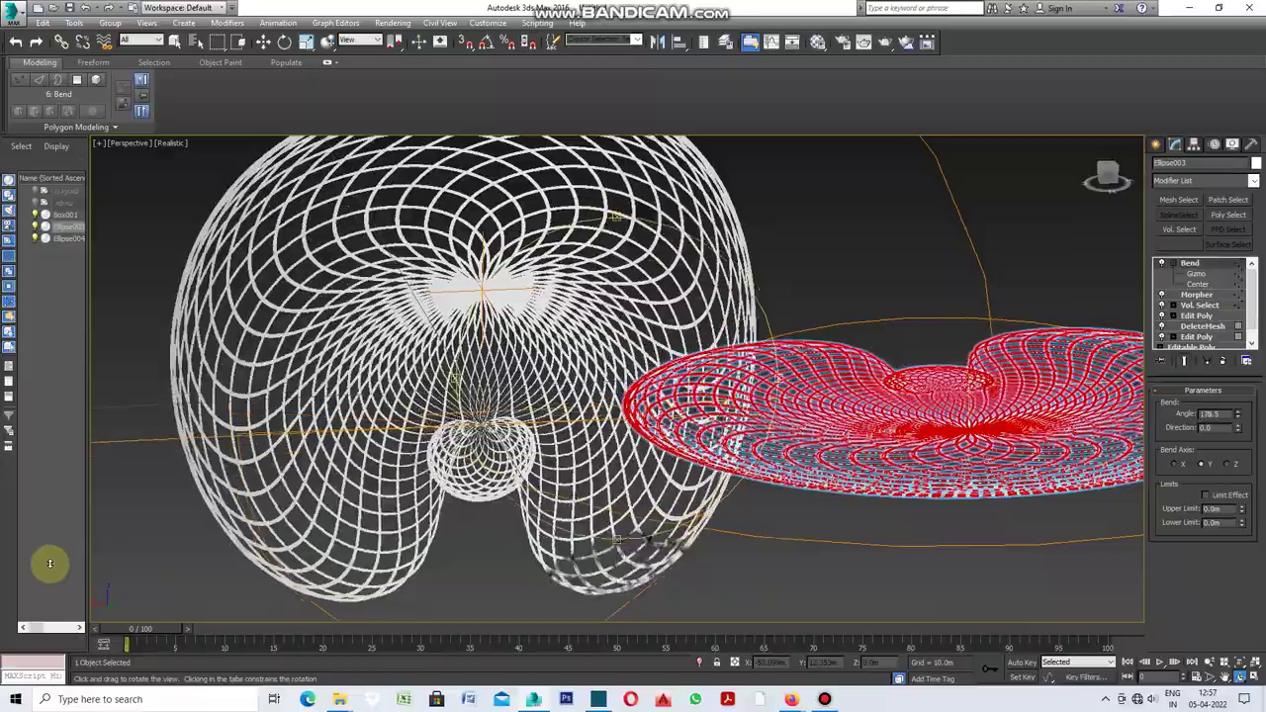
{"action": "mouse_move", "coordinate": [16, 614]}
{"action": "left_mouse_down"}
{"action": "mouse_move", "coordinate": [119, 247]}
{"action": "mouse_move", "coordinate": [1173, 29]}
{"action": "mouse_move", "coordinate": [1058, 147]}
{"action": "mouse_move", "coordinate": [1000, 287]}
{"action": "mouse_move", "coordinate": [1077, 161]}
{"action": "mouse_move", "coordinate": [1105, 76]}
{"action": "mouse_move", "coordinate": [1134, 673]}
{"action": "mouse_move", "coordinate": [1177, 568]}
{"action": "left_mouse_up"}
{"action": "left_click_drag", "start_coordinate": [1196, 526], "coordinate": [1259, 391]}
{"action": "mouse_move", "coordinate": [22, 360]}
{"action": "left_mouse_down"}
{"action": "mouse_move", "coordinate": [46, 305]}
{"action": "mouse_move", "coordinate": [1246, 438]}
{"action": "mouse_move", "coordinate": [1193, 577]}
{"action": "mouse_move", "coordinate": [1177, 576]}
{"action": "mouse_move", "coordinate": [1245, 366]}
{"action": "left_mouse_up"}
{"action": "mouse_move", "coordinate": [8, 326]}
{"action": "left_mouse_down"}
{"action": "mouse_move", "coordinate": [42, 212]}
{"action": "mouse_move", "coordinate": [8, 381]}
{"action": "mouse_move", "coordinate": [1232, 486]}
{"action": "mouse_move", "coordinate": [1176, 599]}
{"action": "mouse_move", "coordinate": [1235, 461]}
{"action": "mouse_move", "coordinate": [11, 367]}
{"action": "mouse_move", "coordinate": [35, 317]}
{"action": "left_mouse_up"}
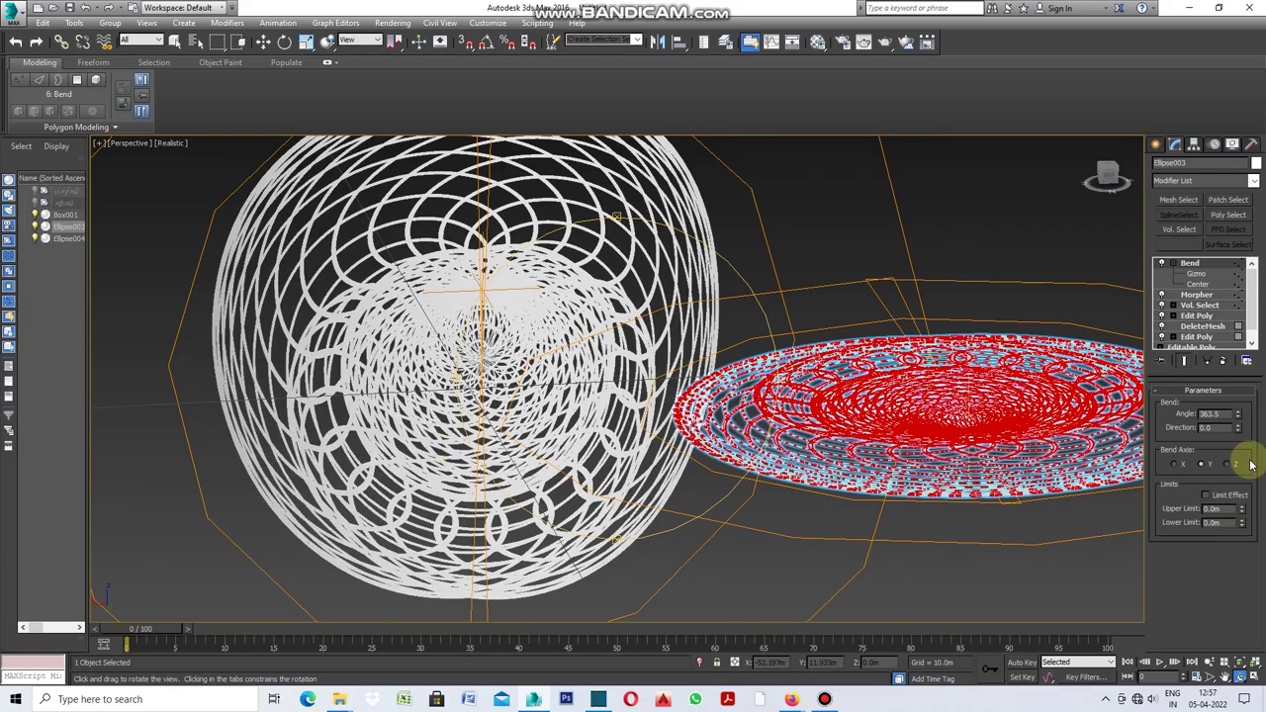
{"action": "mouse_move", "coordinate": [1236, 409]}
{"action": "left_mouse_down"}
{"action": "mouse_move", "coordinate": [1220, 288]}
{"action": "mouse_move", "coordinate": [1236, 586]}
{"action": "left_mouse_up"}
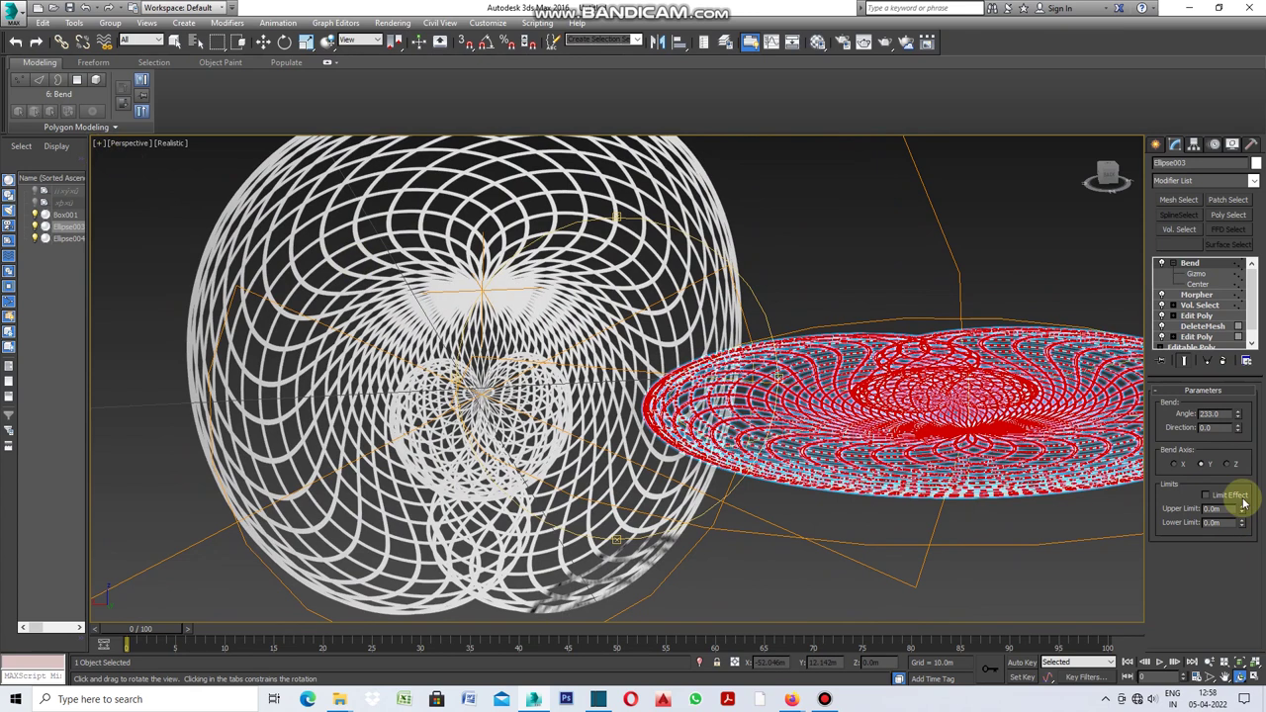
Compare the Z, Y and X Bend axes, then keep the bend on Y
{"action": "left_click", "coordinate": [1229, 464]}
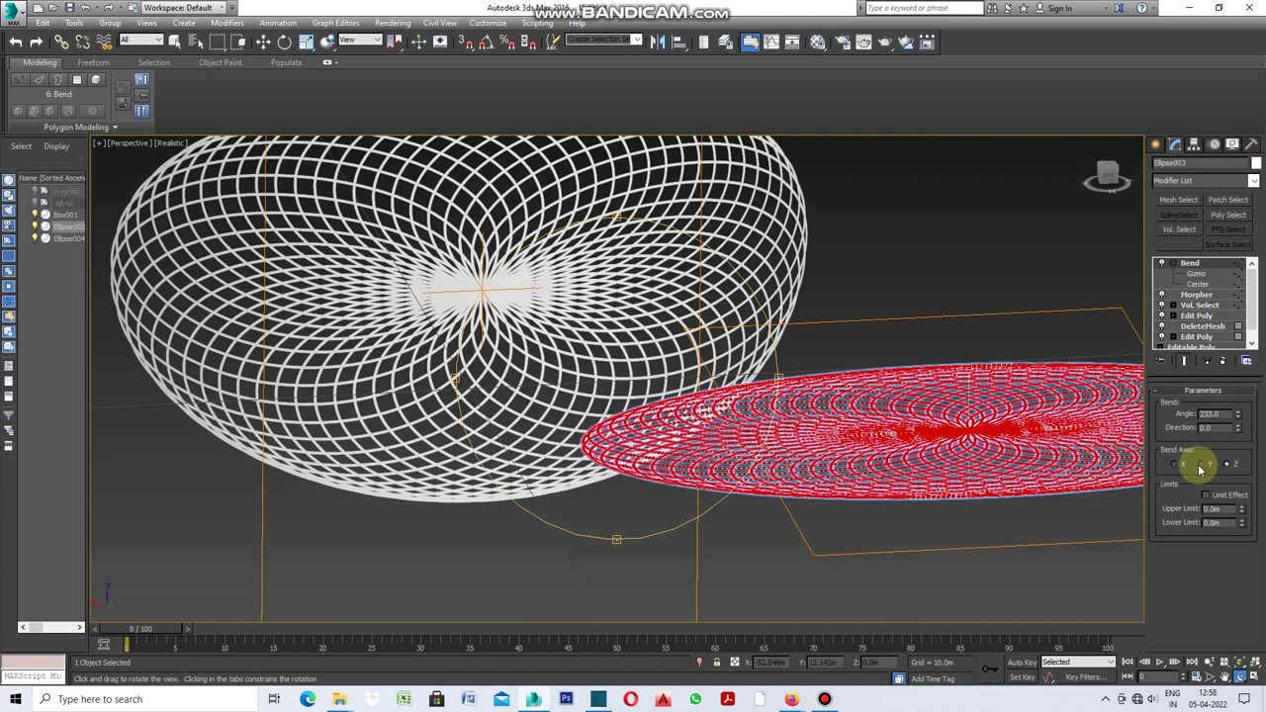
{"action": "left_click", "coordinate": [1201, 465]}
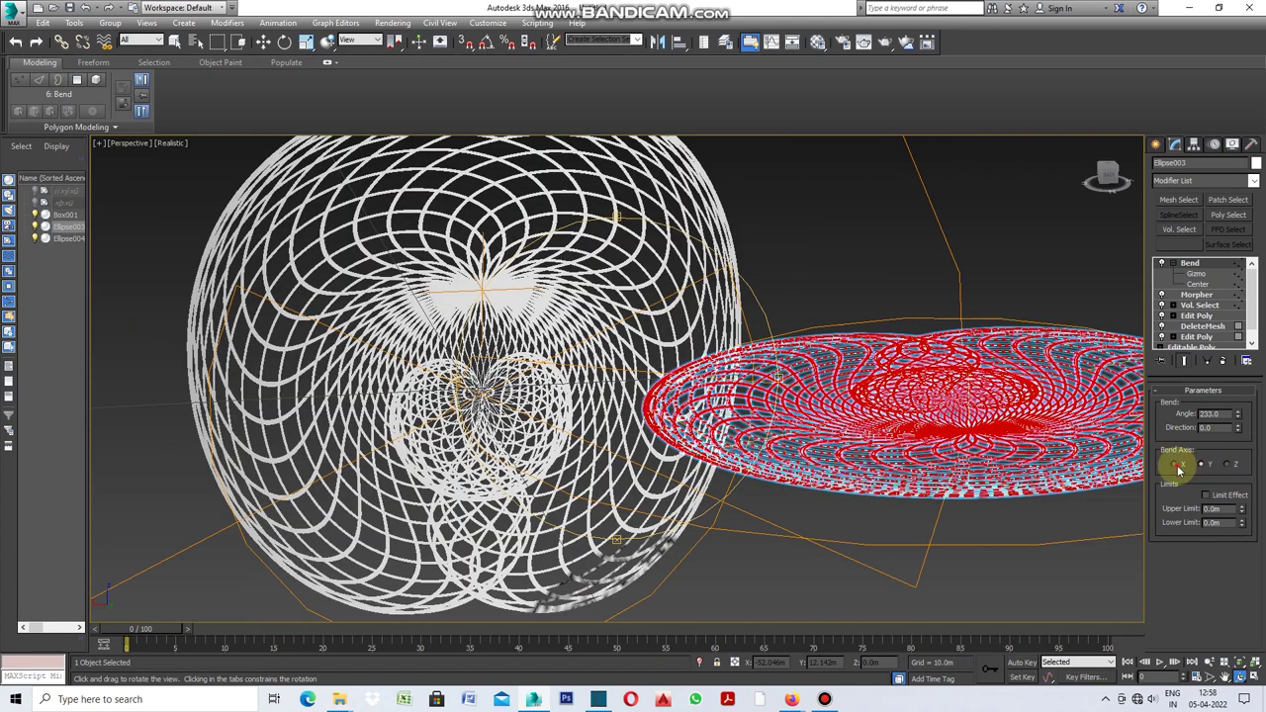
{"action": "left_click", "coordinate": [1176, 465]}
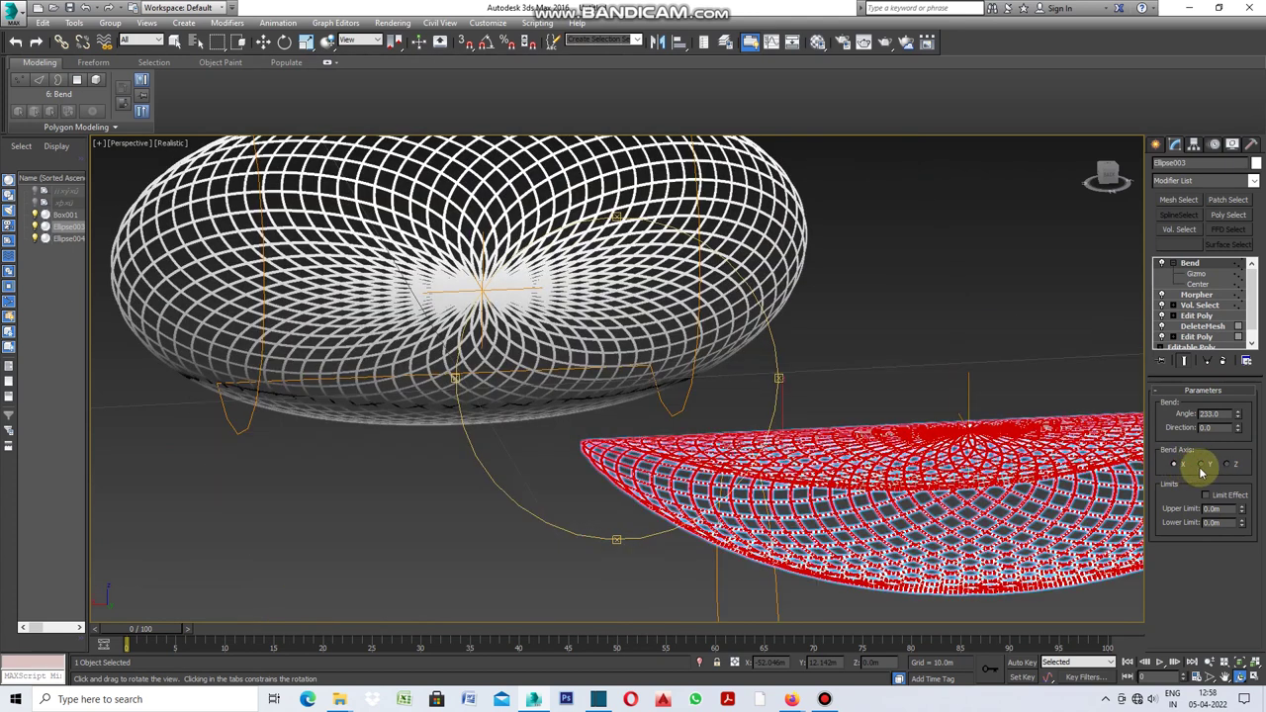
{"action": "left_click", "coordinate": [1203, 466]}
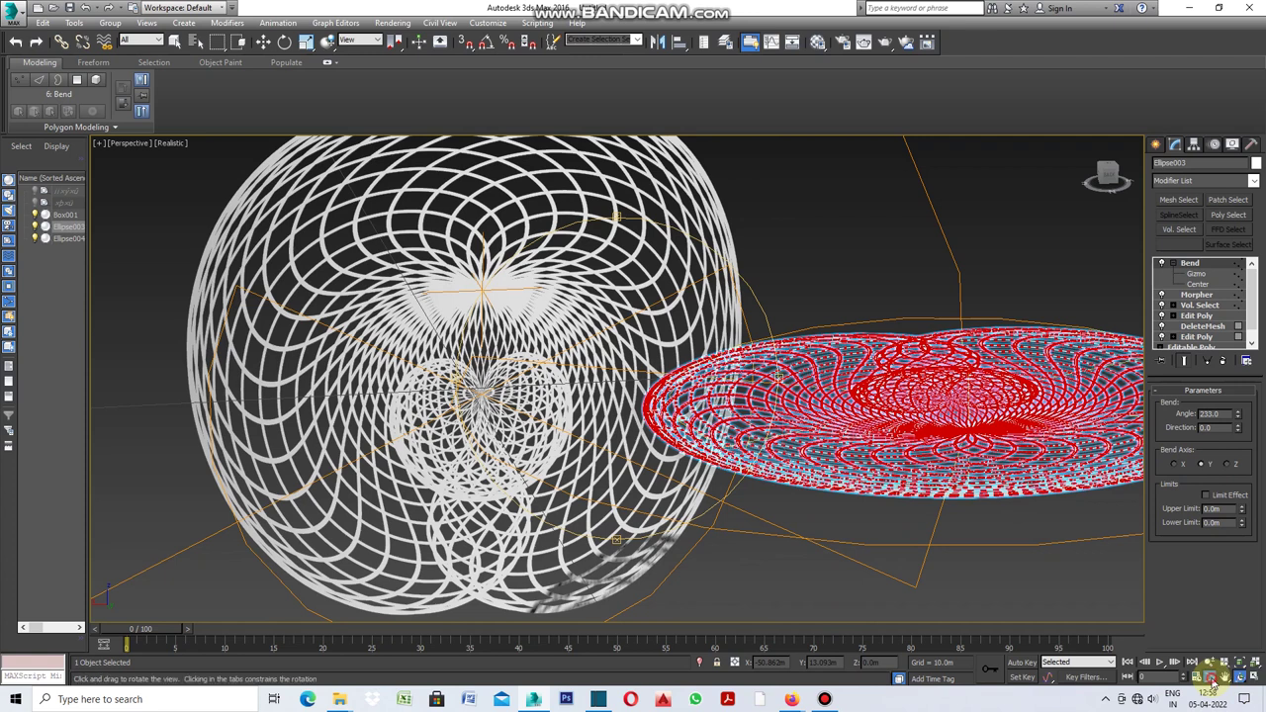
{"action": "left_click", "coordinate": [1212, 679]}
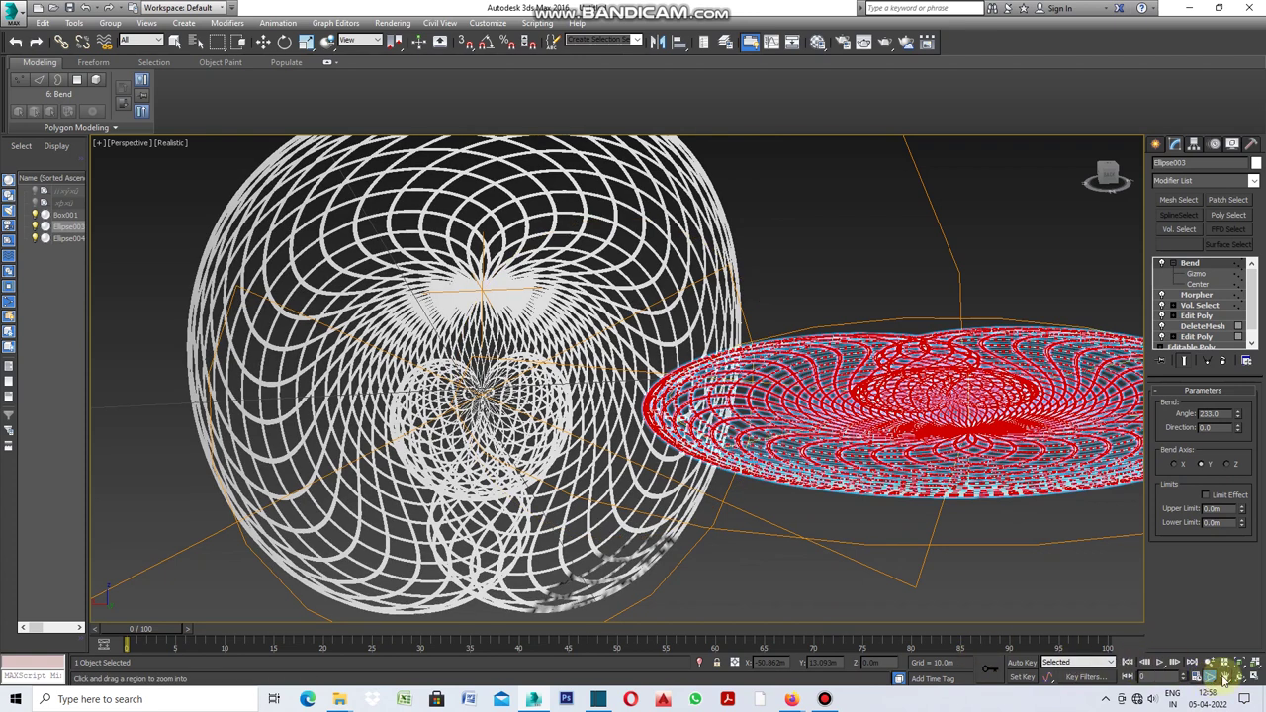
Adjust the bend angle once more, then move the yellow Box001 into the ellipse meshes
{"action": "mouse_move", "coordinate": [1239, 418]}
{"action": "left_mouse_down"}
{"action": "mouse_move", "coordinate": [27, 322]}
{"action": "mouse_move", "coordinate": [31, 478]}
{"action": "left_mouse_up"}
{"action": "scroll", "coordinate": [222, 455], "scroll_direction": "down", "scroll_amount": 4}
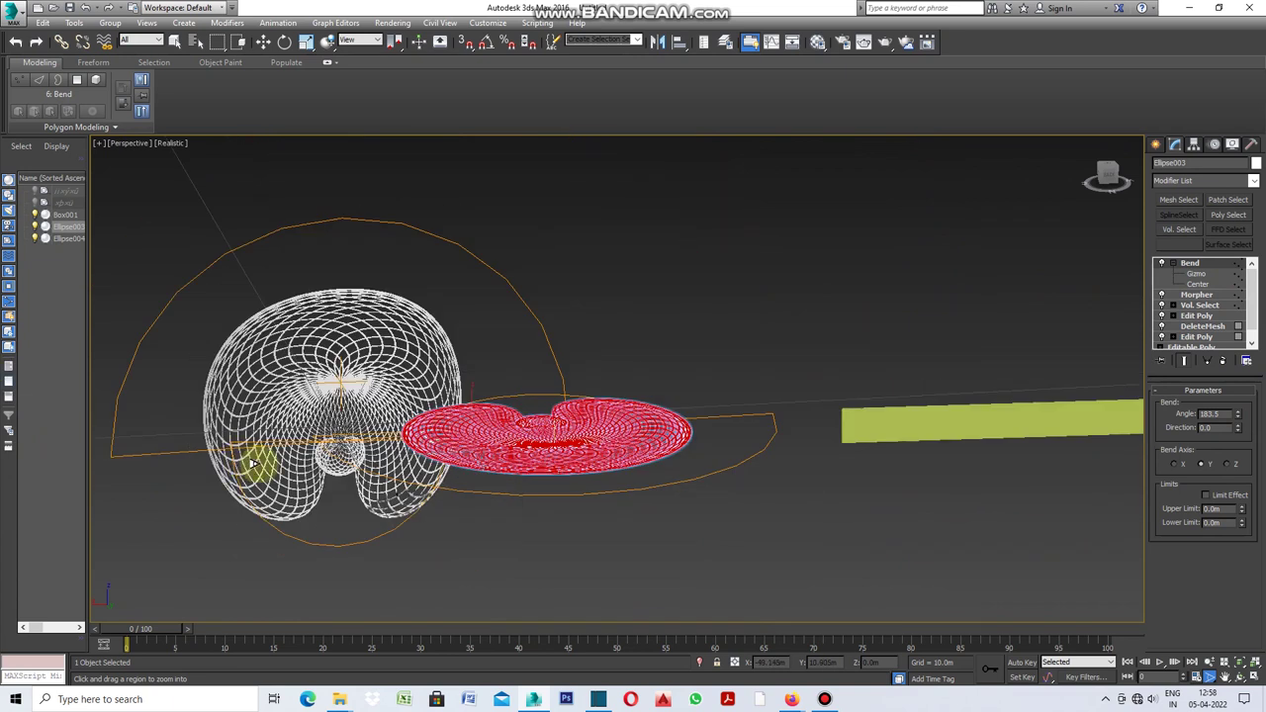
{"action": "key", "text": "w"}
{"action": "mouse_move", "coordinate": [837, 418]}
{"action": "left_mouse_down"}
{"action": "mouse_move", "coordinate": [650, 474]}
{"action": "mouse_move", "coordinate": [237, 520]}
{"action": "mouse_move", "coordinate": [825, 480]}
{"action": "mouse_move", "coordinate": [311, 516]}
{"action": "mouse_move", "coordinate": [777, 514]}
{"action": "mouse_move", "coordinate": [823, 531]}
{"action": "left_mouse_up"}
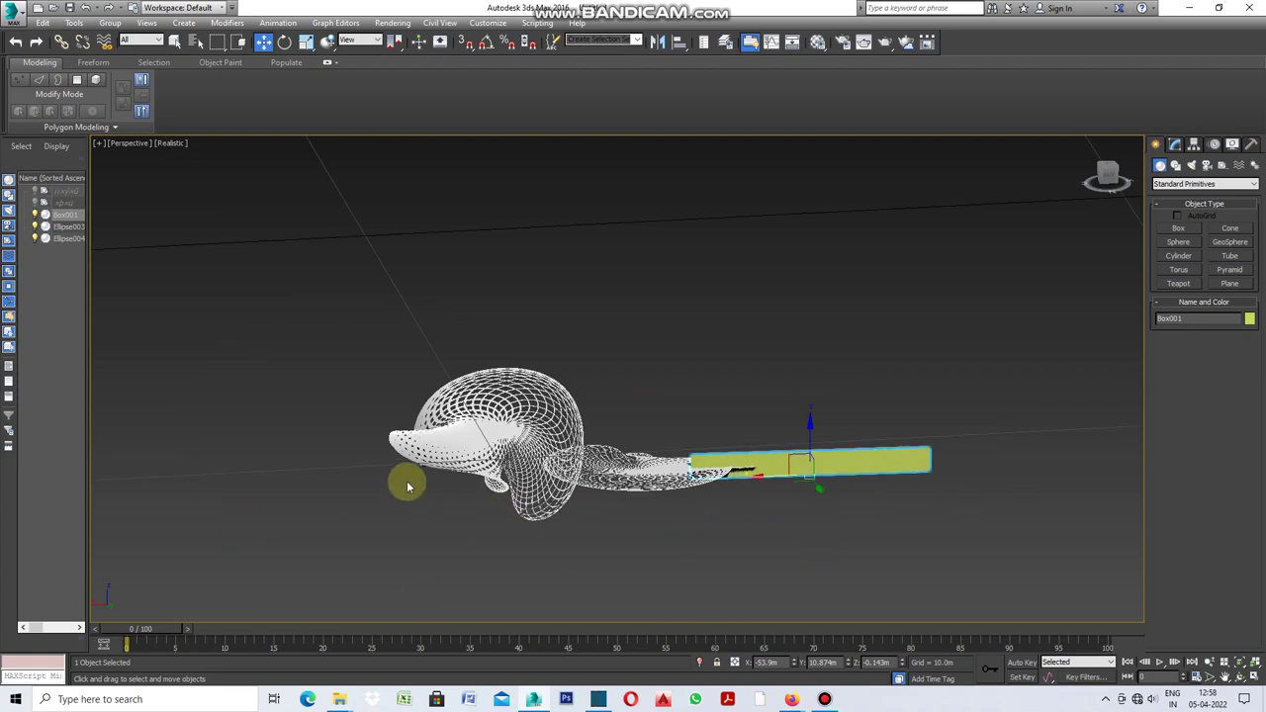
{"action": "scroll", "coordinate": [408, 485], "scroll_direction": "up", "scroll_amount": 3}
{"action": "scroll", "coordinate": [384, 480], "scroll_direction": "down", "scroll_amount": 2}
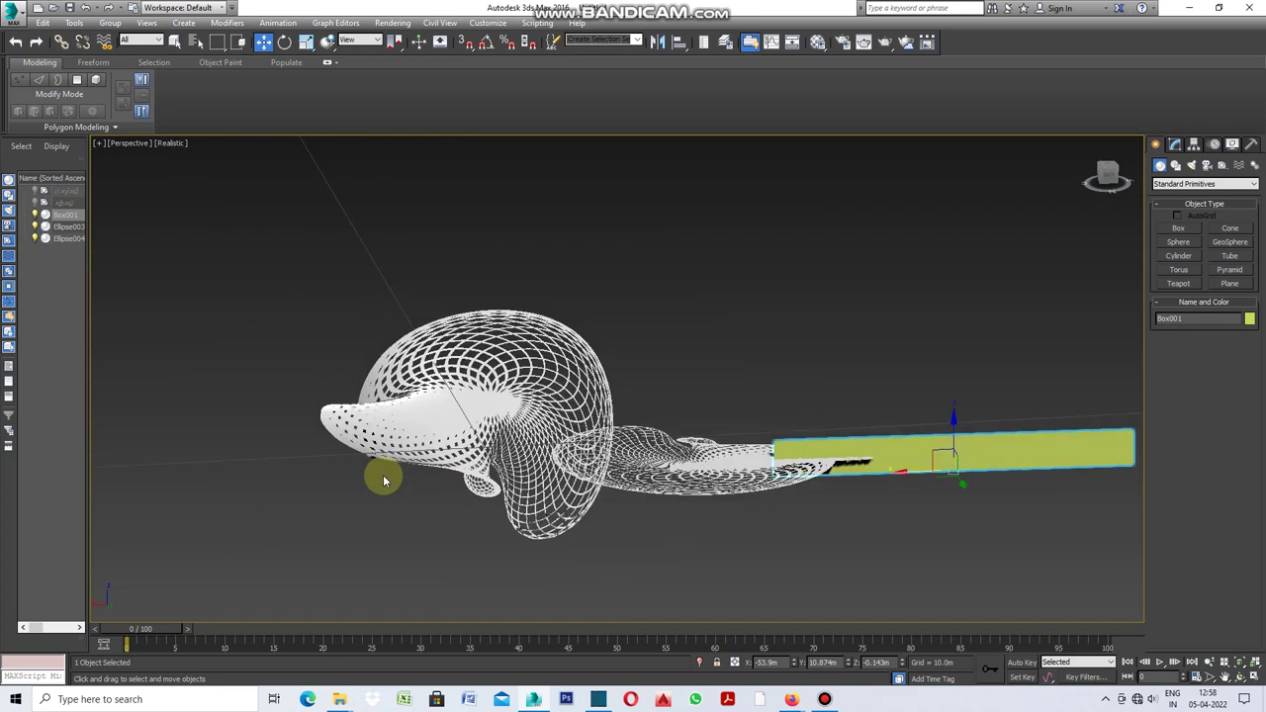
{"action": "mouse_move", "coordinate": [914, 471]}
{"action": "middle_mouse_down", "text": "alt"}
{"action": "mouse_move", "coordinate": [334, 530]}
{"action": "mouse_move", "coordinate": [934, 519]}
{"action": "mouse_move", "coordinate": [714, 552]}
{"action": "mouse_move", "coordinate": [564, 554]}
{"action": "mouse_move", "coordinate": [303, 528]}
{"action": "mouse_move", "coordinate": [208, 537]}
{"action": "mouse_move", "coordinate": [758, 529]}
{"action": "mouse_move", "coordinate": [980, 503]}
{"action": "mouse_move", "coordinate": [603, 535]}
{"action": "mouse_move", "coordinate": [325, 528]}
{"action": "mouse_move", "coordinate": [963, 511]}
{"action": "mouse_move", "coordinate": [325, 528]}
{"action": "mouse_move", "coordinate": [1010, 522]}
{"action": "middle_mouse_up", "text": "alt"}
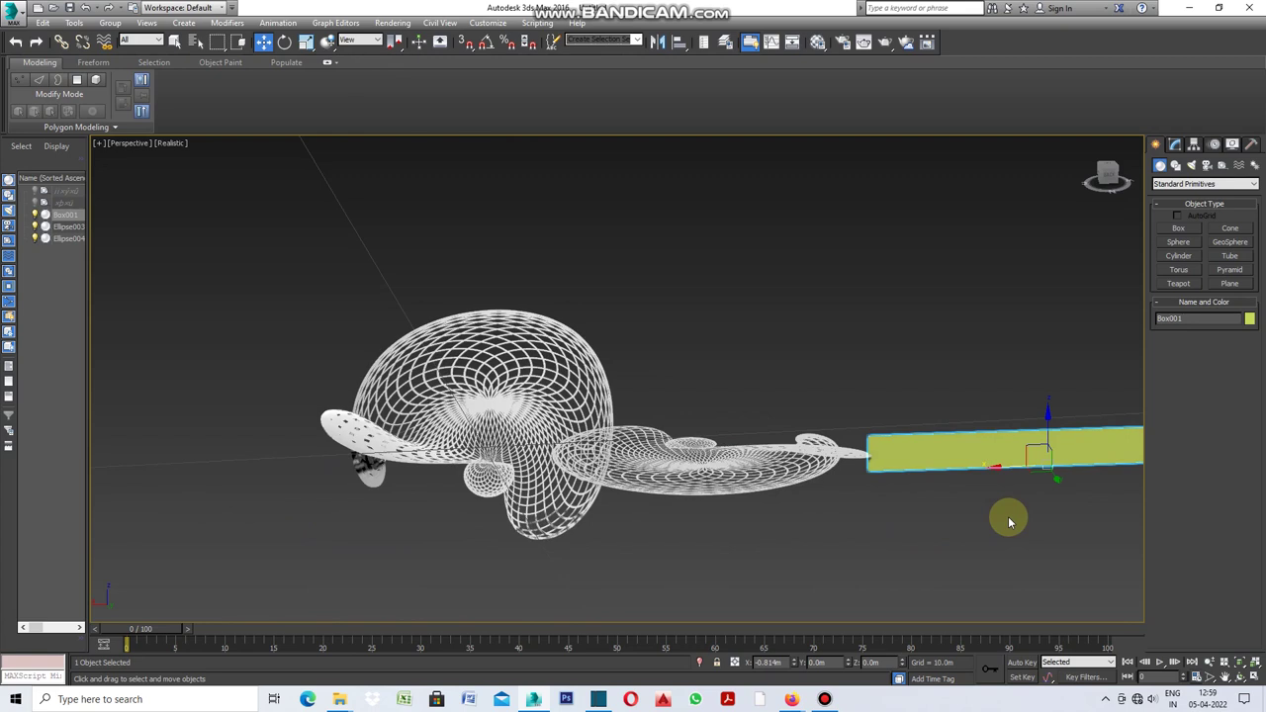
Reposition Box001 onto the ellipse meshes and inspect the dome-shaped morph from another angle
{"action": "left_click", "coordinate": [717, 458]}
{"action": "scroll", "coordinate": [717, 458], "scroll_direction": "up", "scroll_amount": 3}
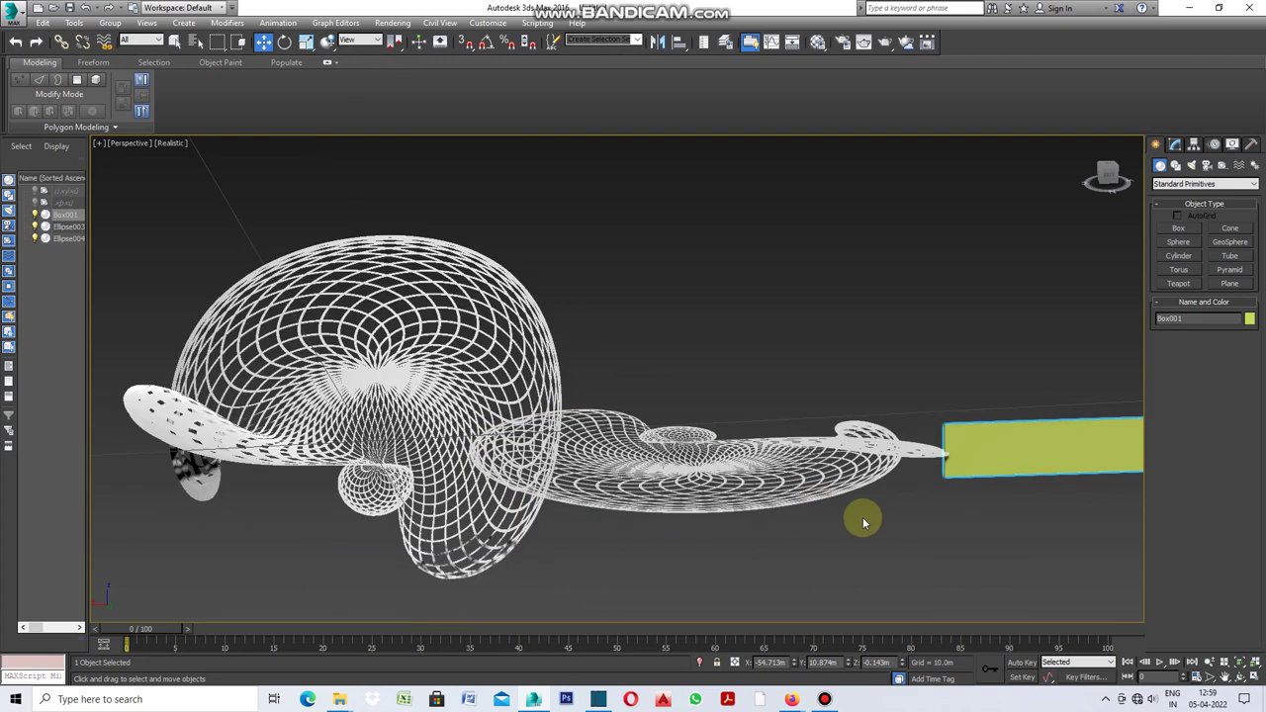
{"action": "scroll", "coordinate": [1045, 461], "scroll_direction": "down", "scroll_amount": 1}
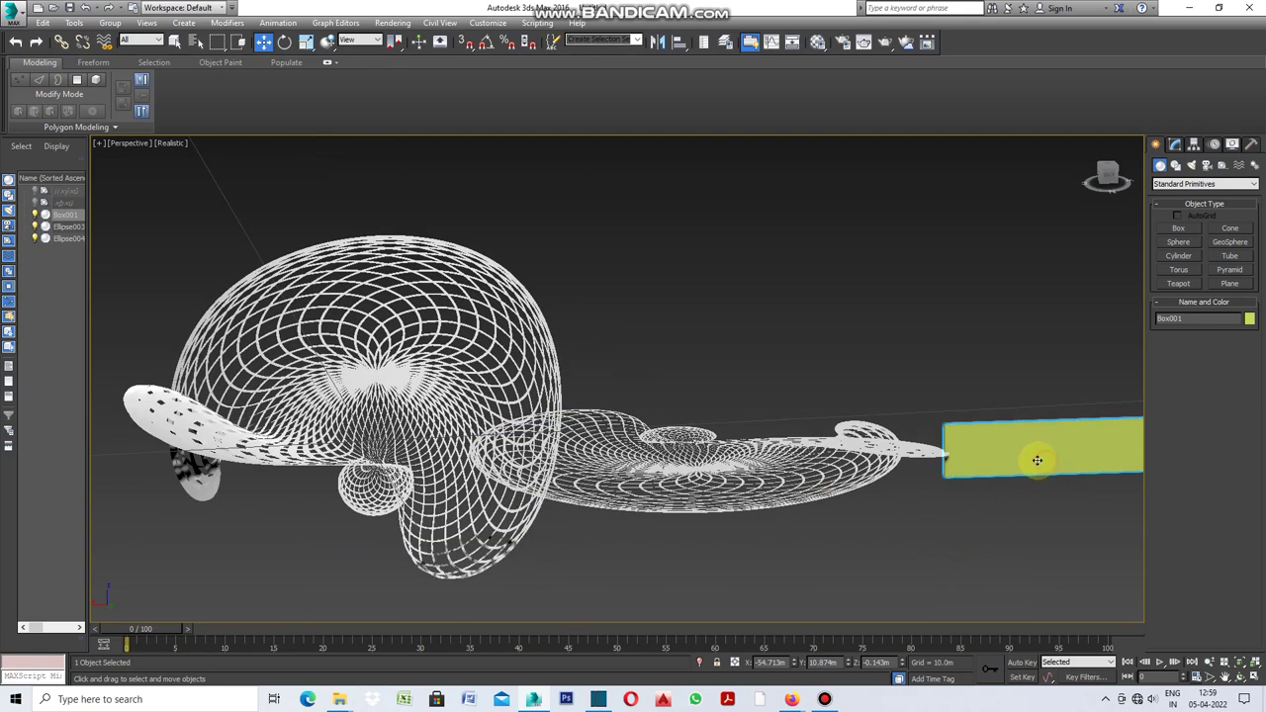
{"action": "scroll", "coordinate": [1042, 459], "scroll_direction": "down", "scroll_amount": 3}
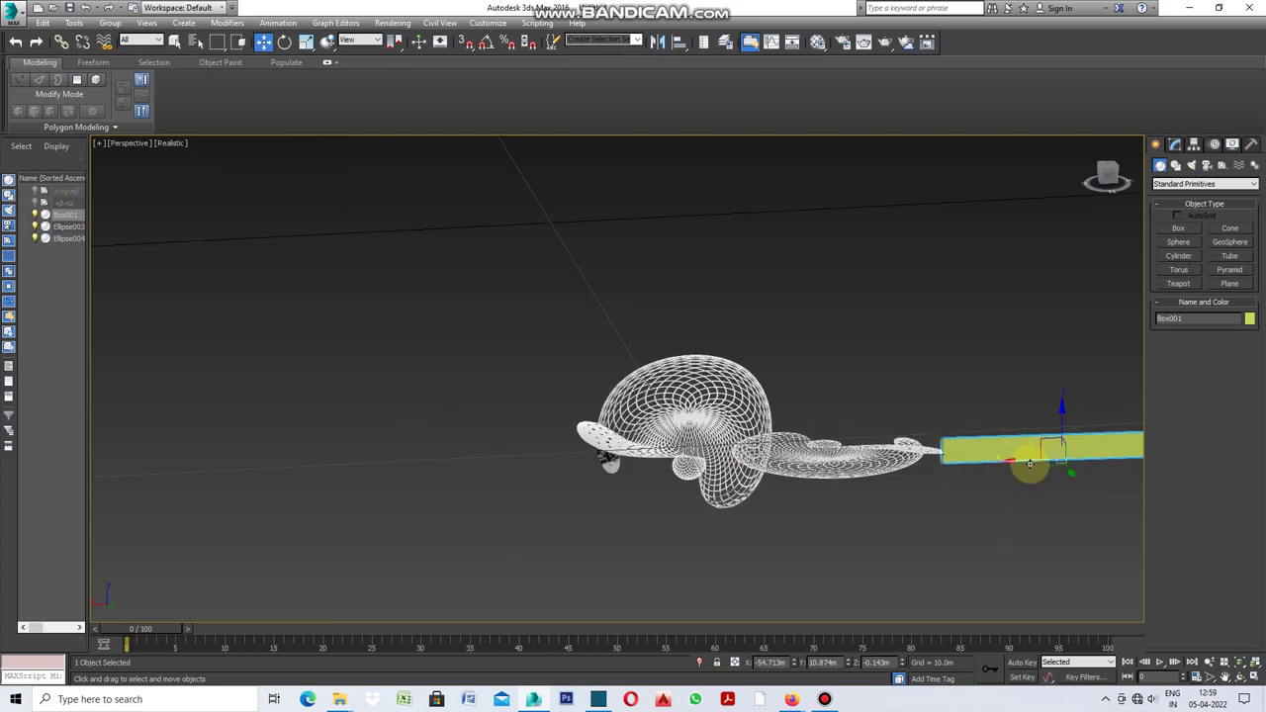
{"action": "left_click_drag", "start_coordinate": [1030, 465], "coordinate": [895, 503]}
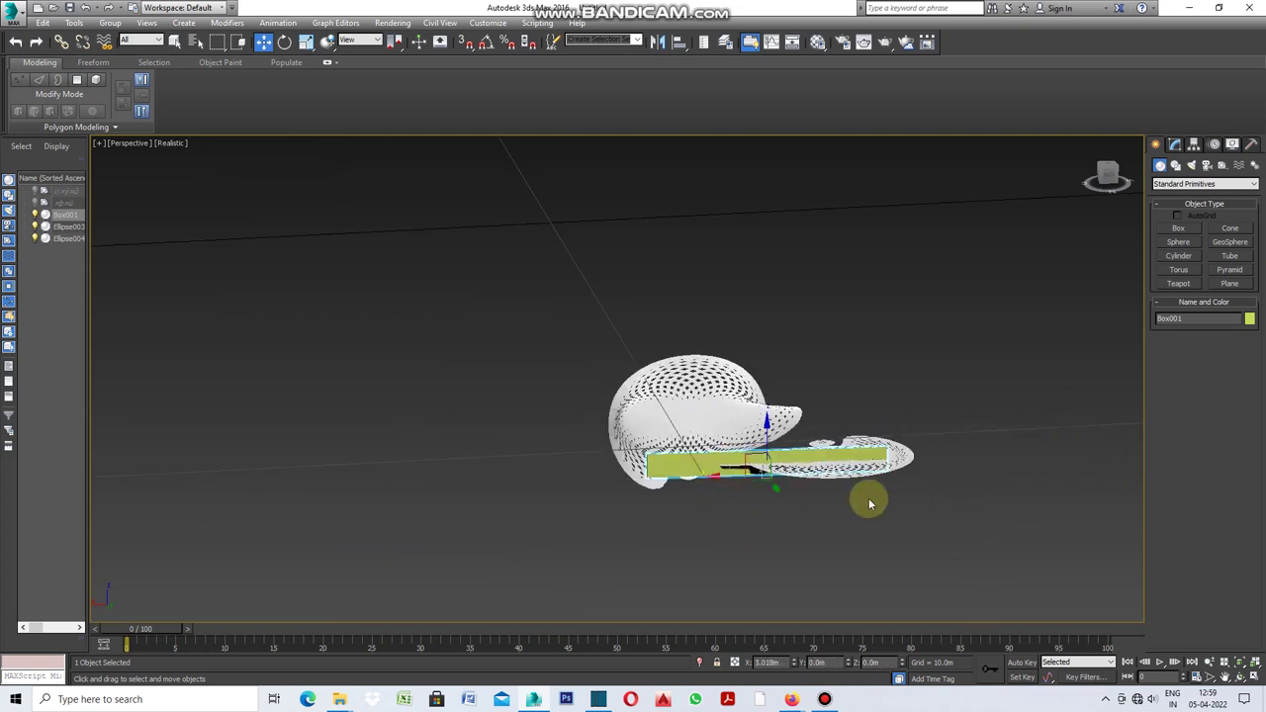
{"action": "scroll", "coordinate": [793, 389], "scroll_direction": "up", "scroll_amount": 4}
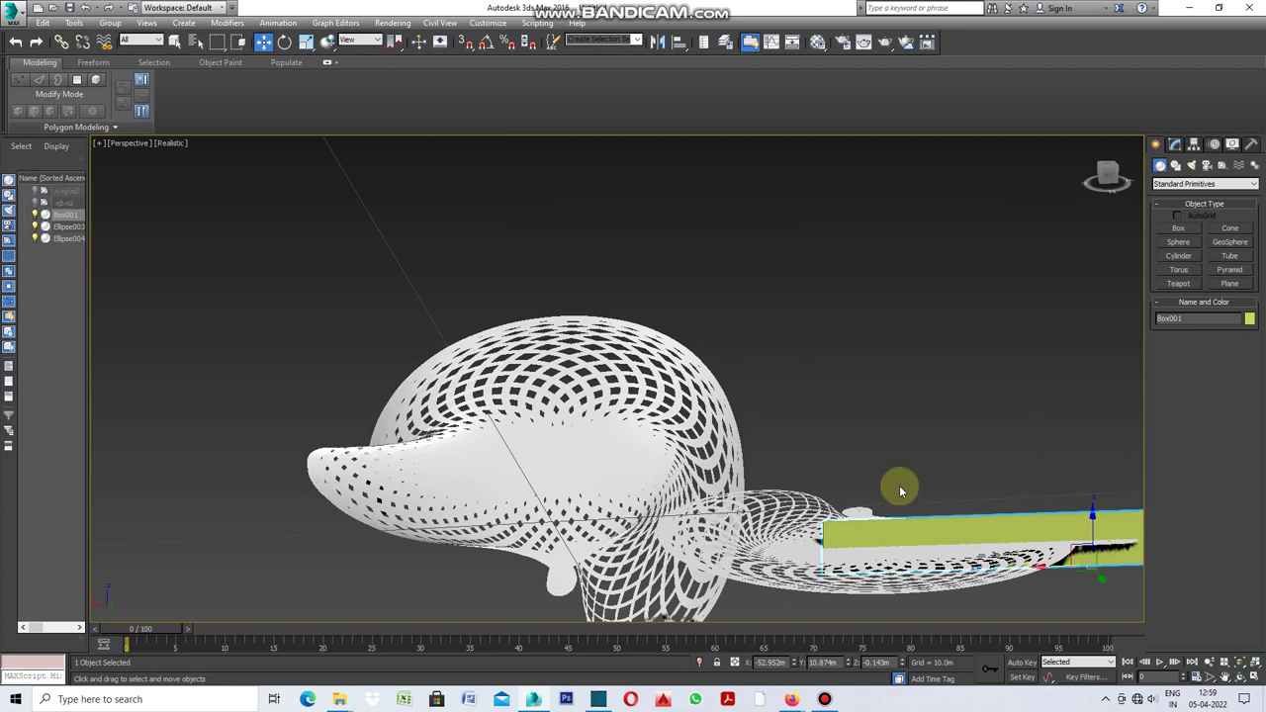
{"action": "mouse_move", "coordinate": [1055, 563]}
{"action": "middle_mouse_down", "text": "alt"}
{"action": "mouse_move", "coordinate": [819, 576]}
{"action": "mouse_move", "coordinate": [898, 565]}
{"action": "middle_mouse_up", "text": "alt"}
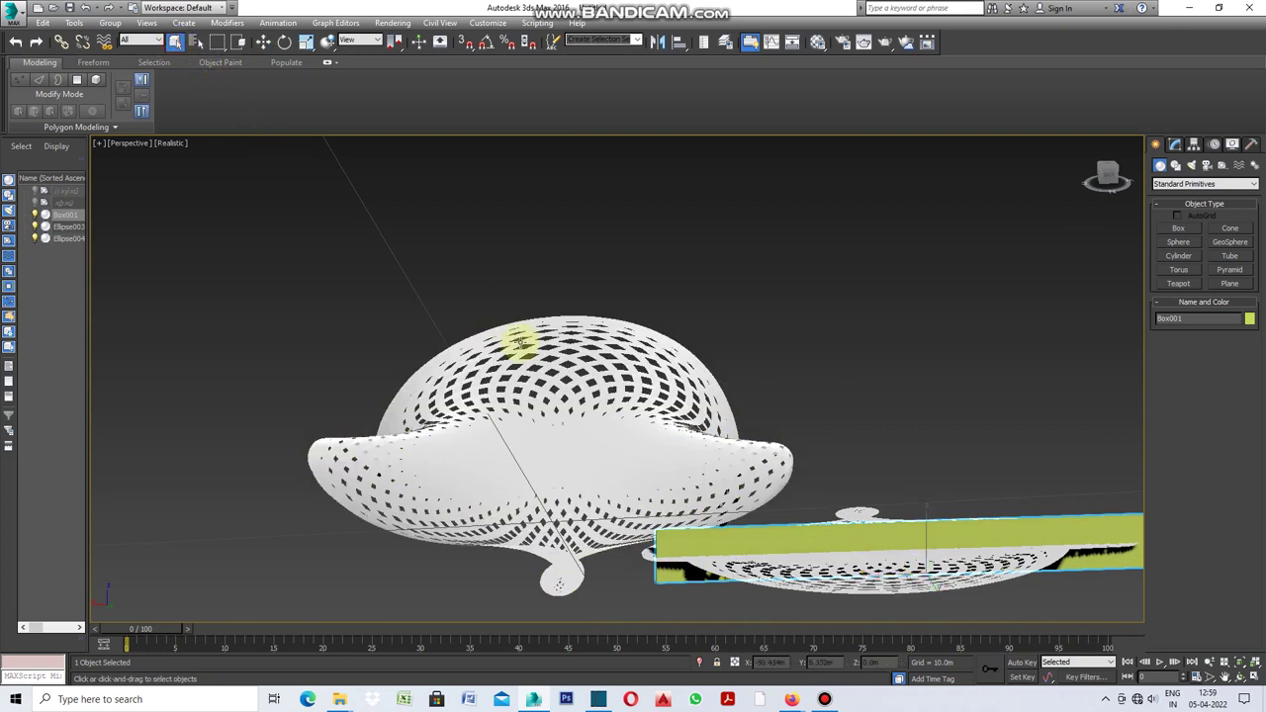
Test dome and funnel Bend Angles on Ellipse004, then bend Ellipse003 a full 360 degrees
{"action": "left_click", "coordinate": [528, 375]}
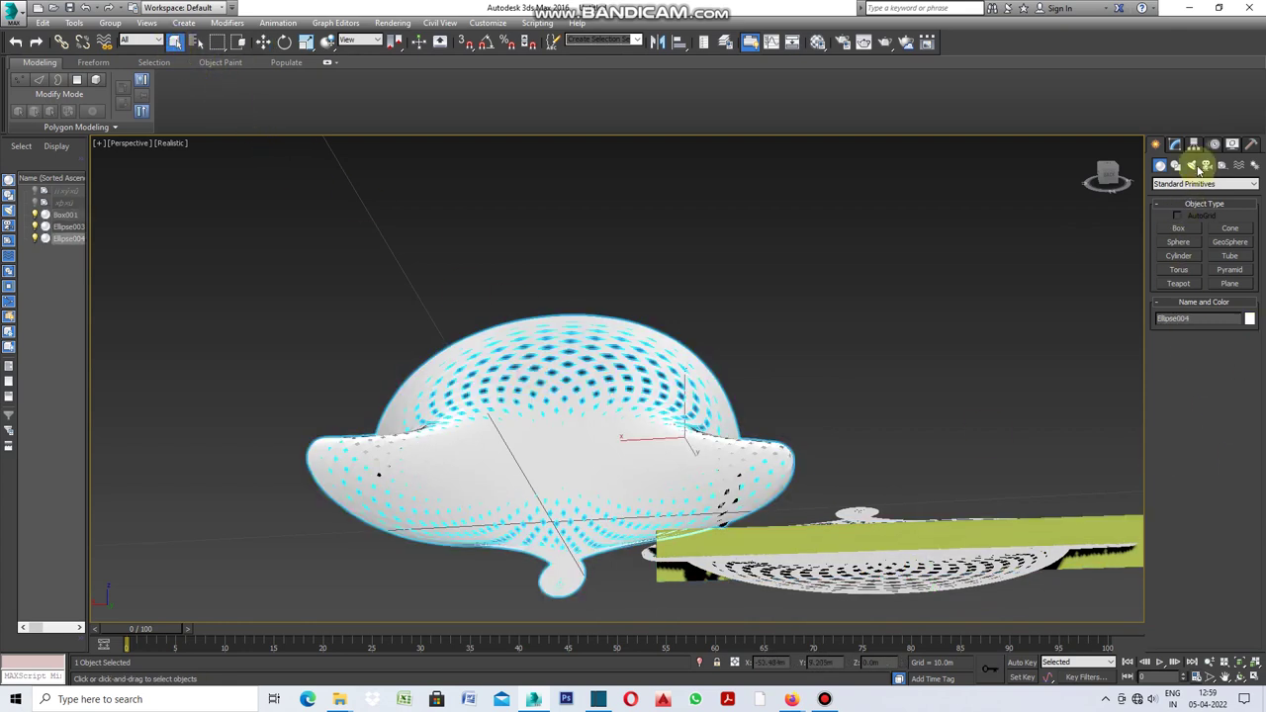
{"action": "left_click", "coordinate": [1175, 144]}
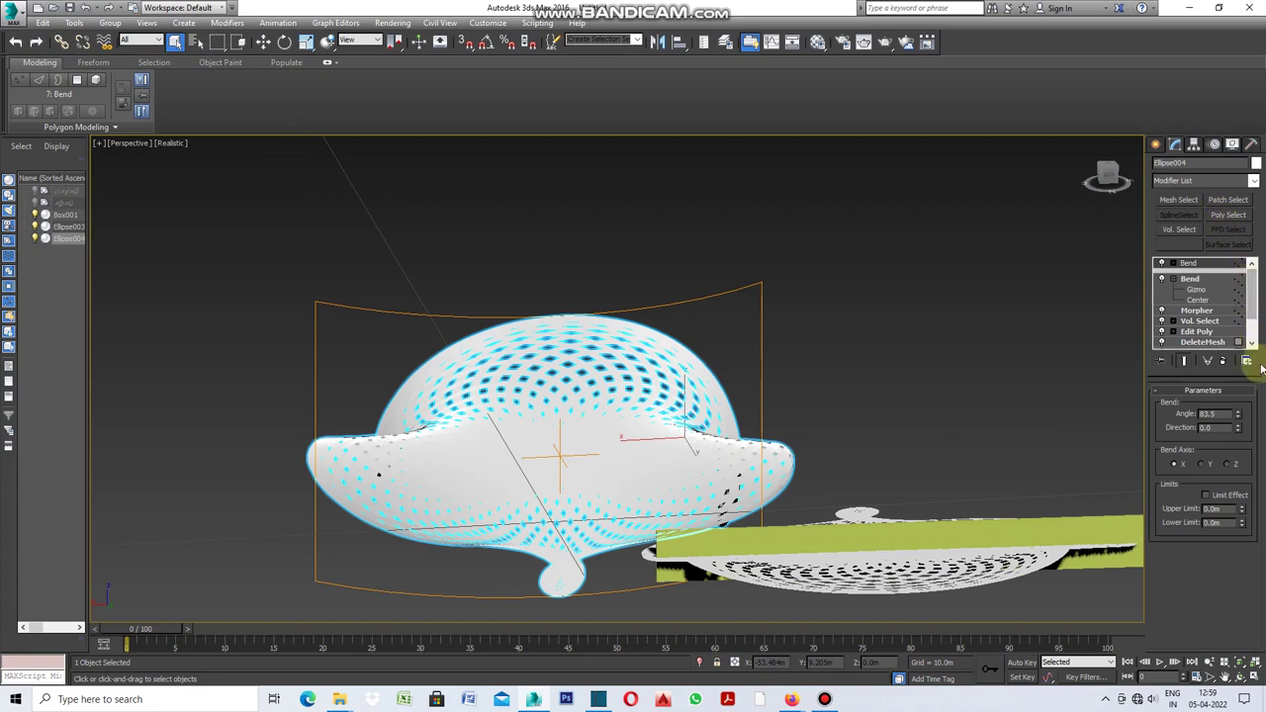
{"action": "mouse_move", "coordinate": [1237, 416]}
{"action": "left_mouse_down"}
{"action": "mouse_move", "coordinate": [1222, 556]}
{"action": "mouse_move", "coordinate": [1118, 610]}
{"action": "mouse_move", "coordinate": [1192, 36]}
{"action": "mouse_move", "coordinate": [1059, 58]}
{"action": "left_mouse_up"}
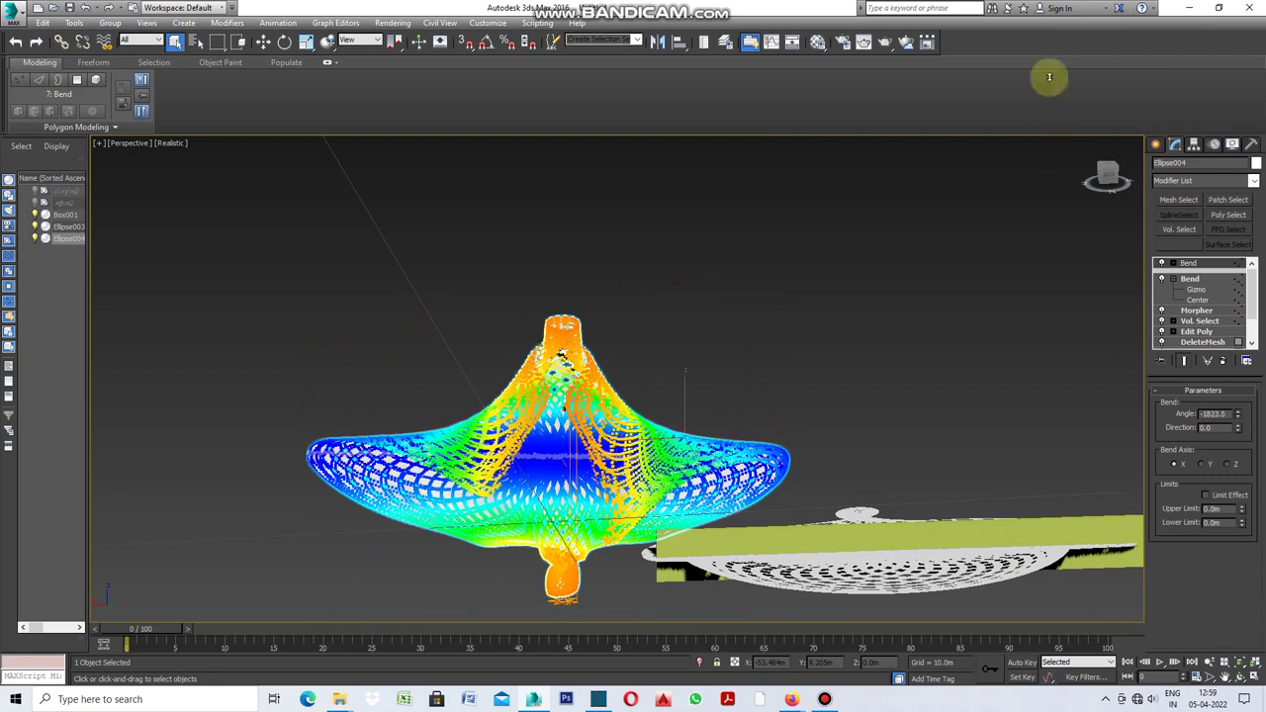
{"action": "mouse_move", "coordinate": [1059, 59]}
{"action": "left_mouse_down"}
{"action": "mouse_move", "coordinate": [1257, 551]}
{"action": "mouse_move", "coordinate": [1082, 617]}
{"action": "left_mouse_up"}
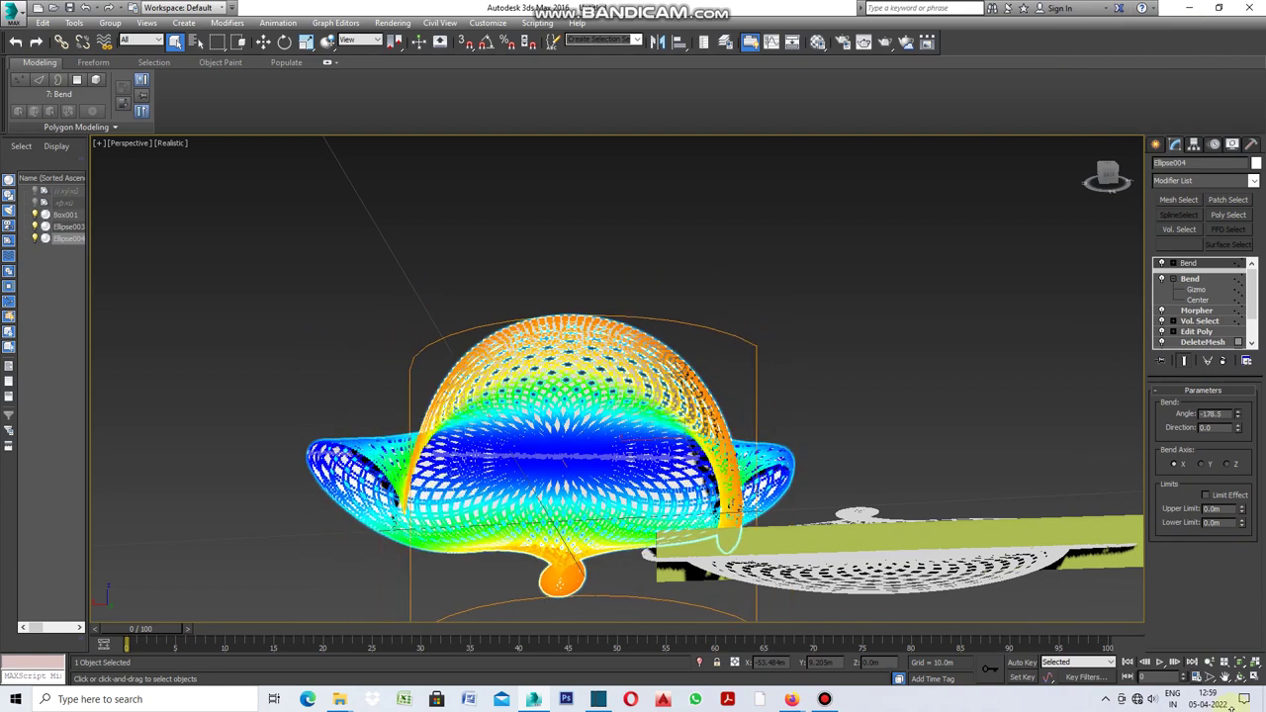
{"action": "left_click_drag", "start_coordinate": [1147, 259], "coordinate": [1153, 224]}
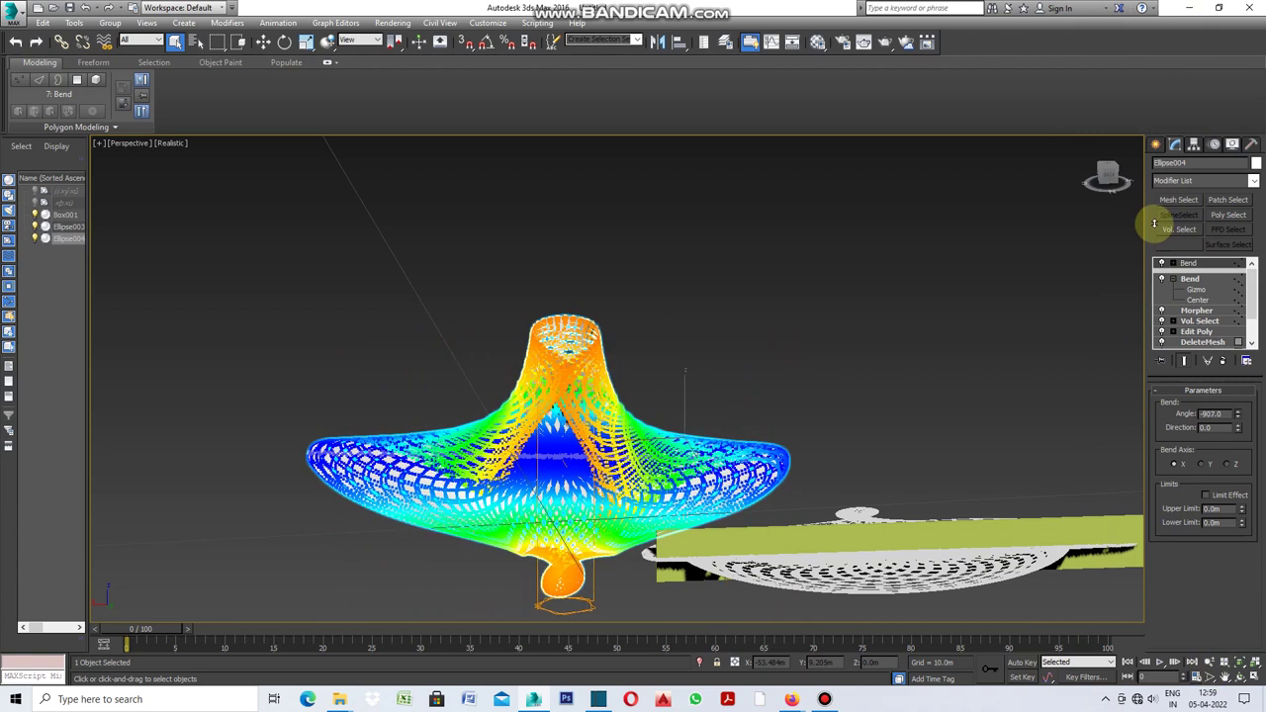
{"action": "left_click", "coordinate": [1025, 520]}
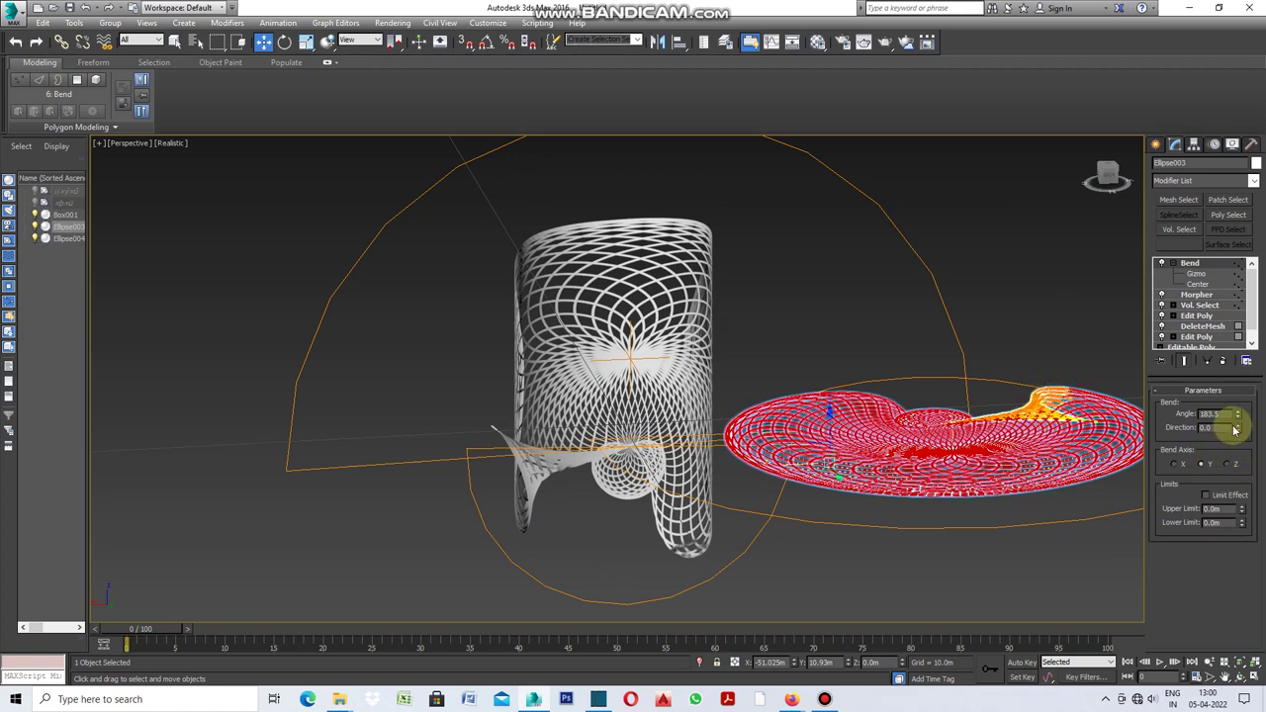
{"action": "mouse_move", "coordinate": [1235, 372]}
{"action": "left_mouse_down"}
{"action": "mouse_move", "coordinate": [1226, 174]}
{"action": "mouse_move", "coordinate": [1231, 514]}
{"action": "mouse_move", "coordinate": [15, 42]}
{"action": "mouse_move", "coordinate": [1211, 343]}
{"action": "mouse_move", "coordinate": [1231, 191]}
{"action": "mouse_move", "coordinate": [1190, 181]}
{"action": "left_mouse_up"}
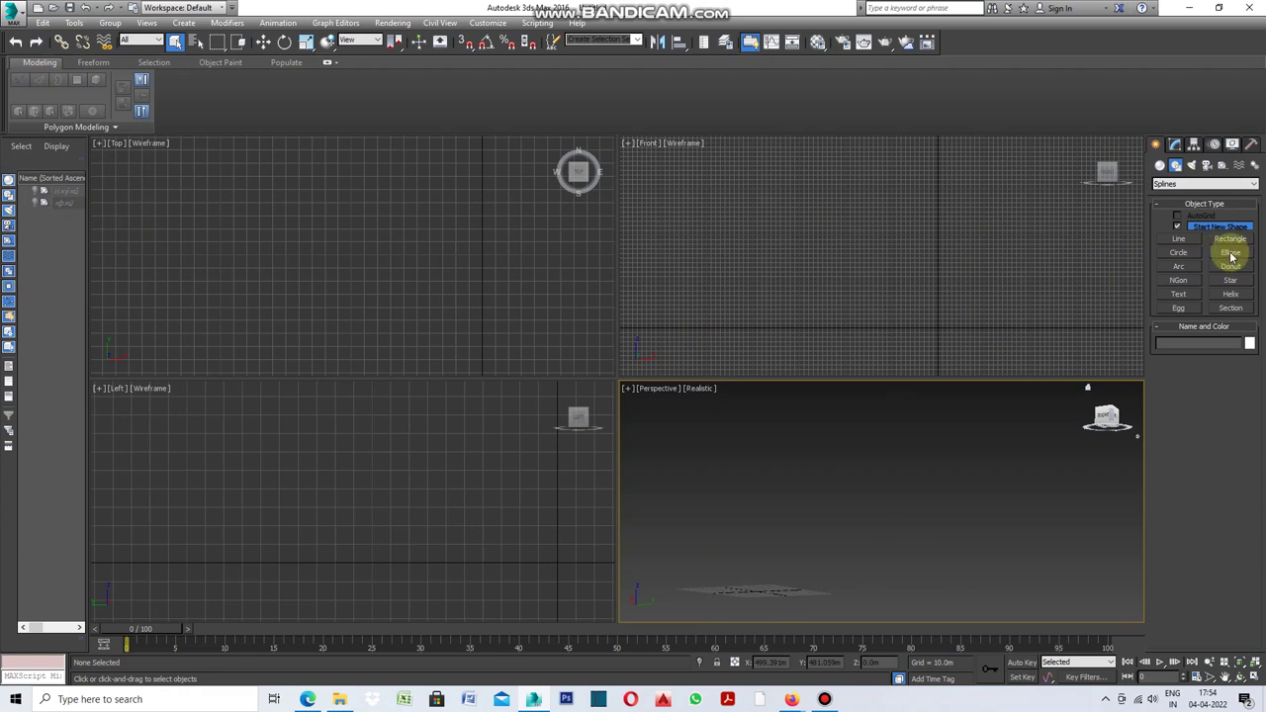
Draw Ellipse001, about 40.3m by 72.0m, in the Top viewport
{"action": "left_click", "coordinate": [1230, 253]}
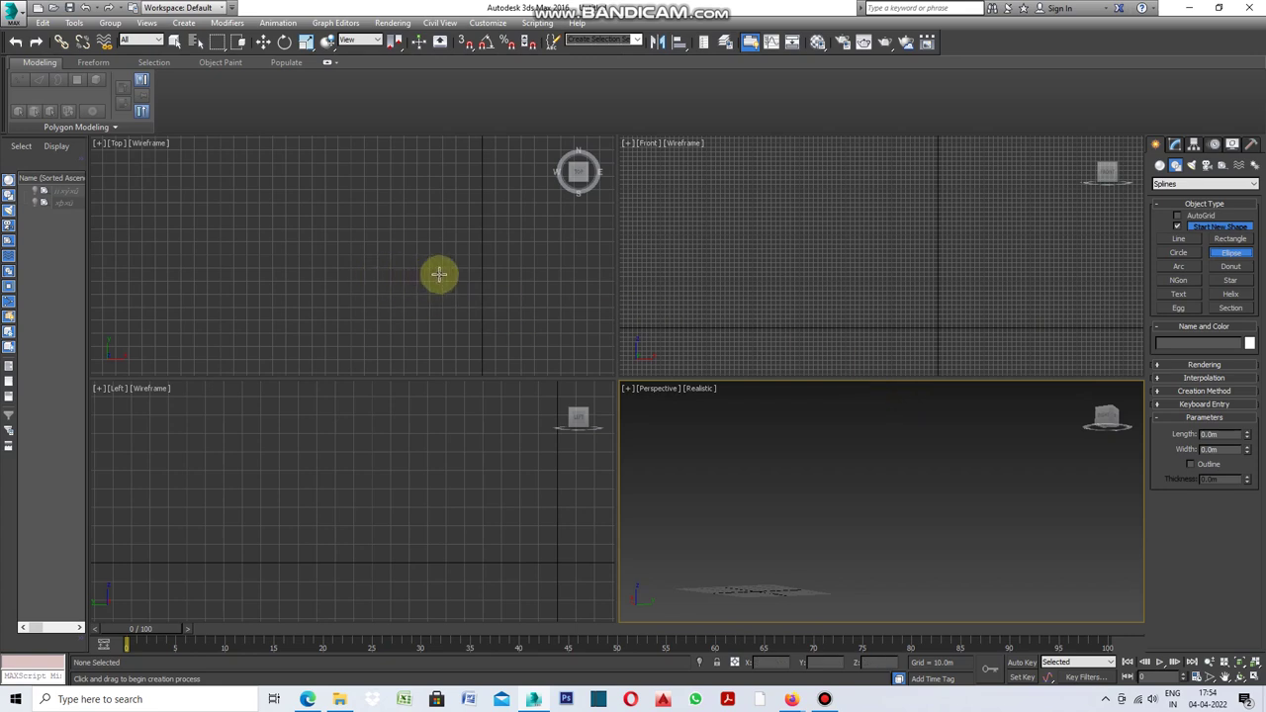
{"action": "left_click_drag", "start_coordinate": [498, 234], "coordinate": [402, 288]}
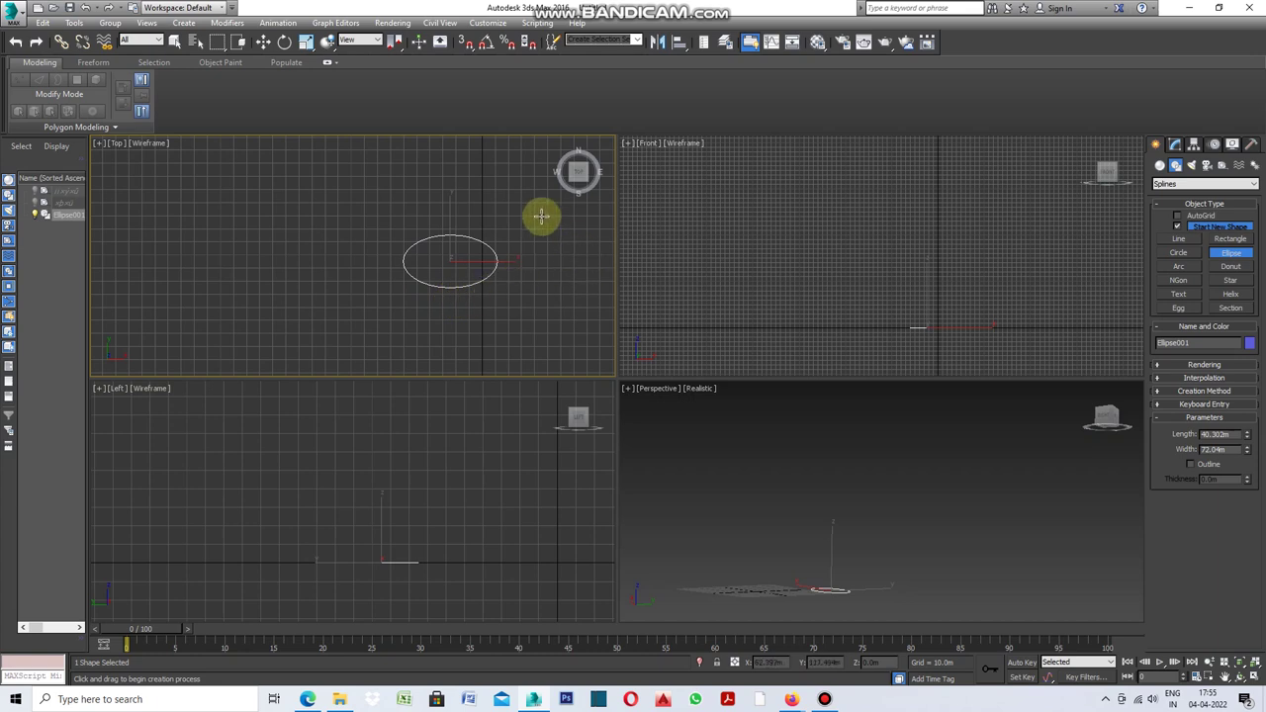
{"action": "left_click", "coordinate": [76, 22]}
{"action": "mouse_move", "coordinate": [99, 130]}
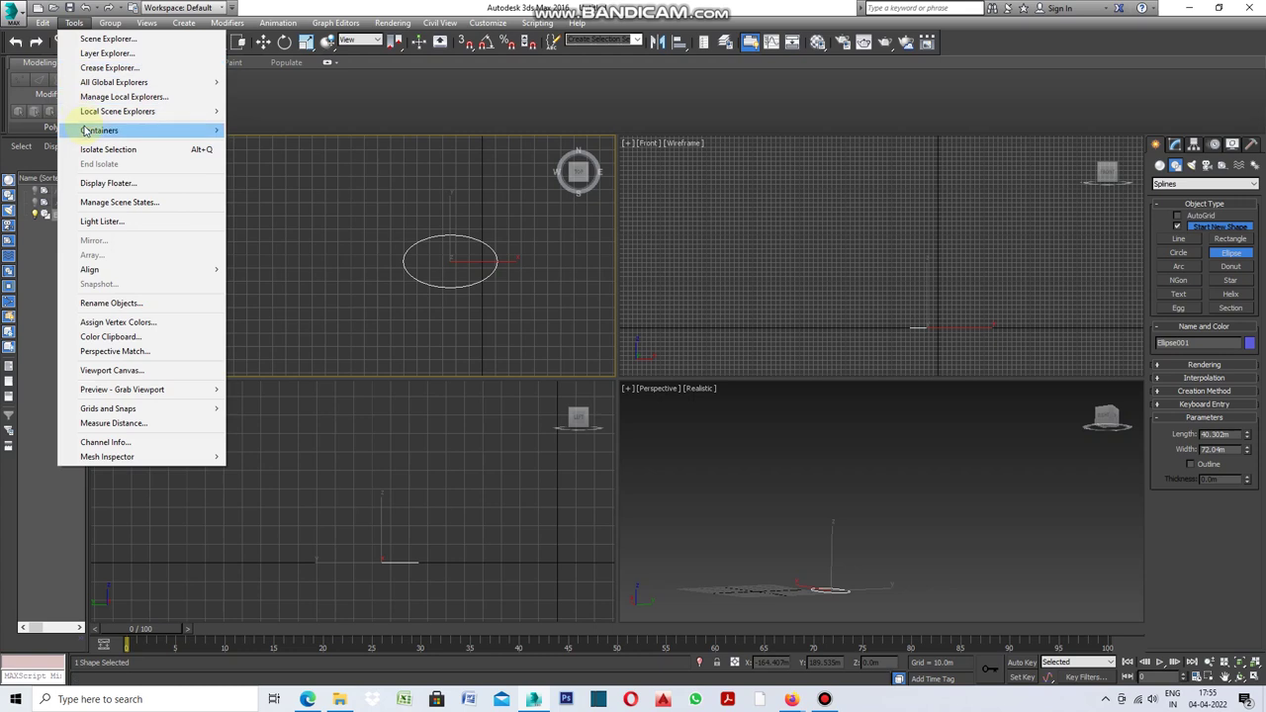
{"action": "mouse_move", "coordinate": [138, 269]}
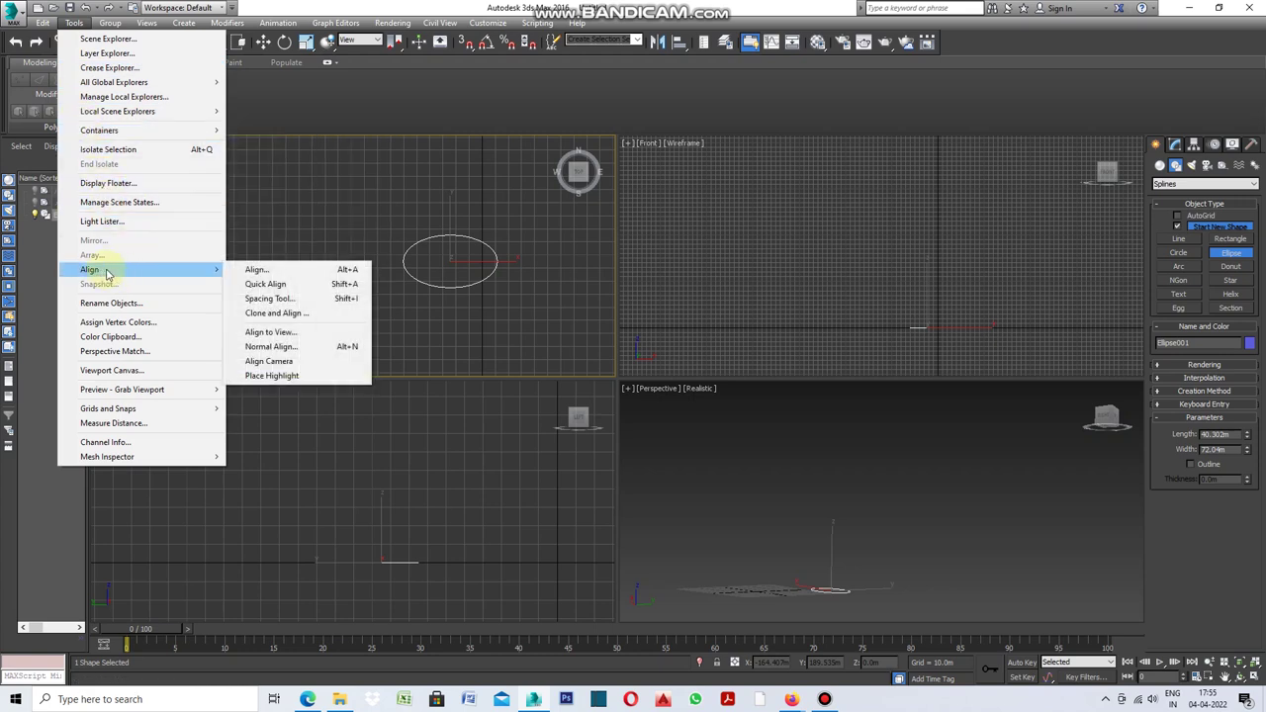
Use the Spacing Tool to place 50 instanced ellipses evenly along Ellipse001's outline
{"action": "left_click", "coordinate": [279, 306]}
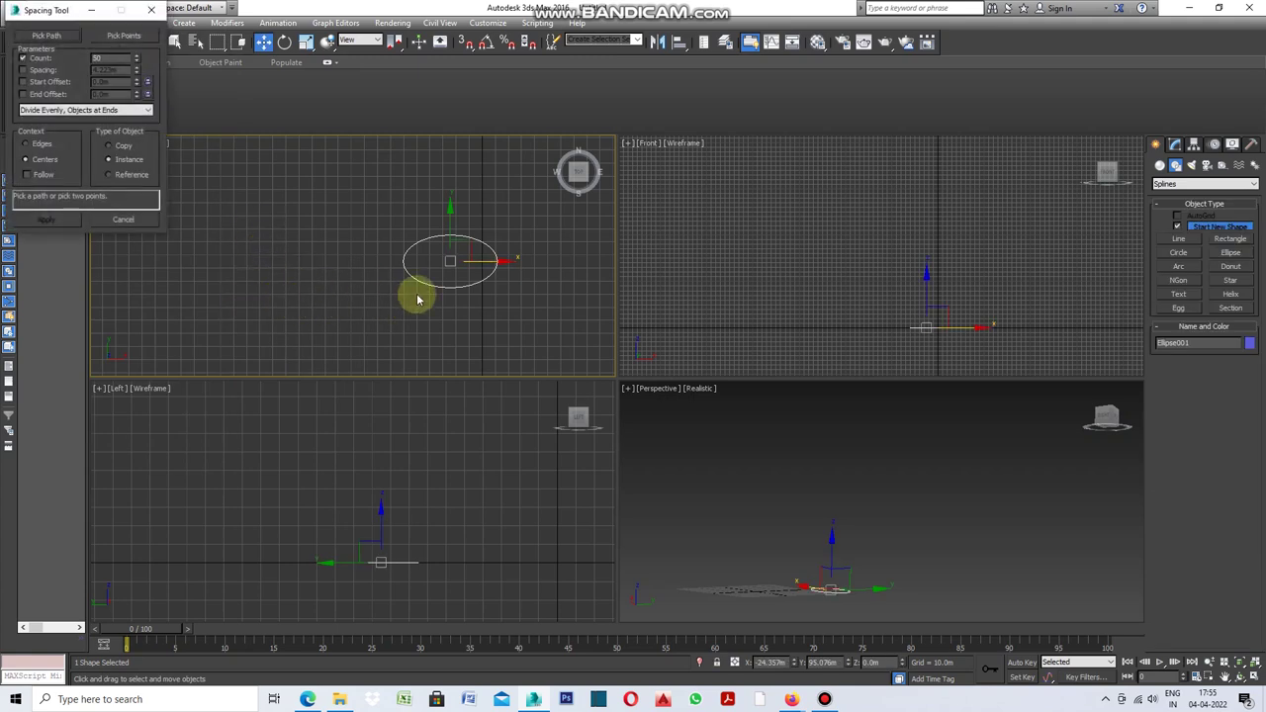
{"action": "left_click", "coordinate": [43, 40]}
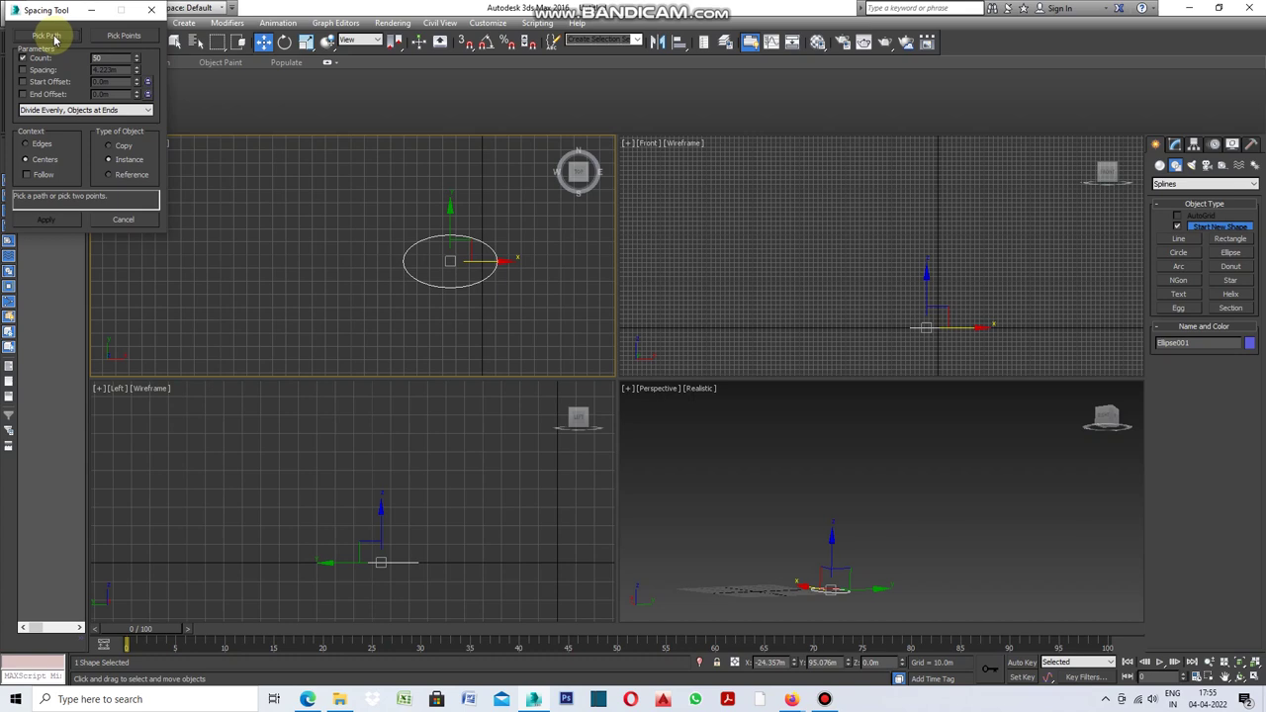
{"action": "left_click", "coordinate": [443, 286]}
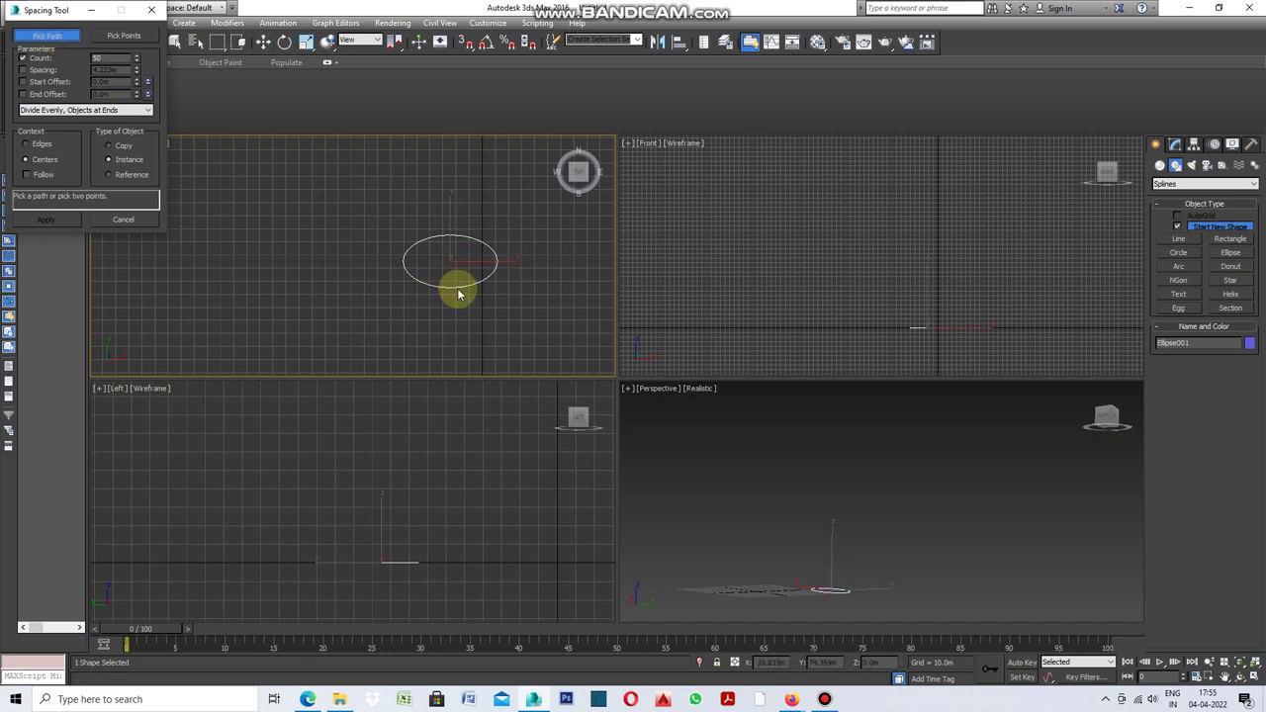
{"action": "left_click", "coordinate": [457, 287]}
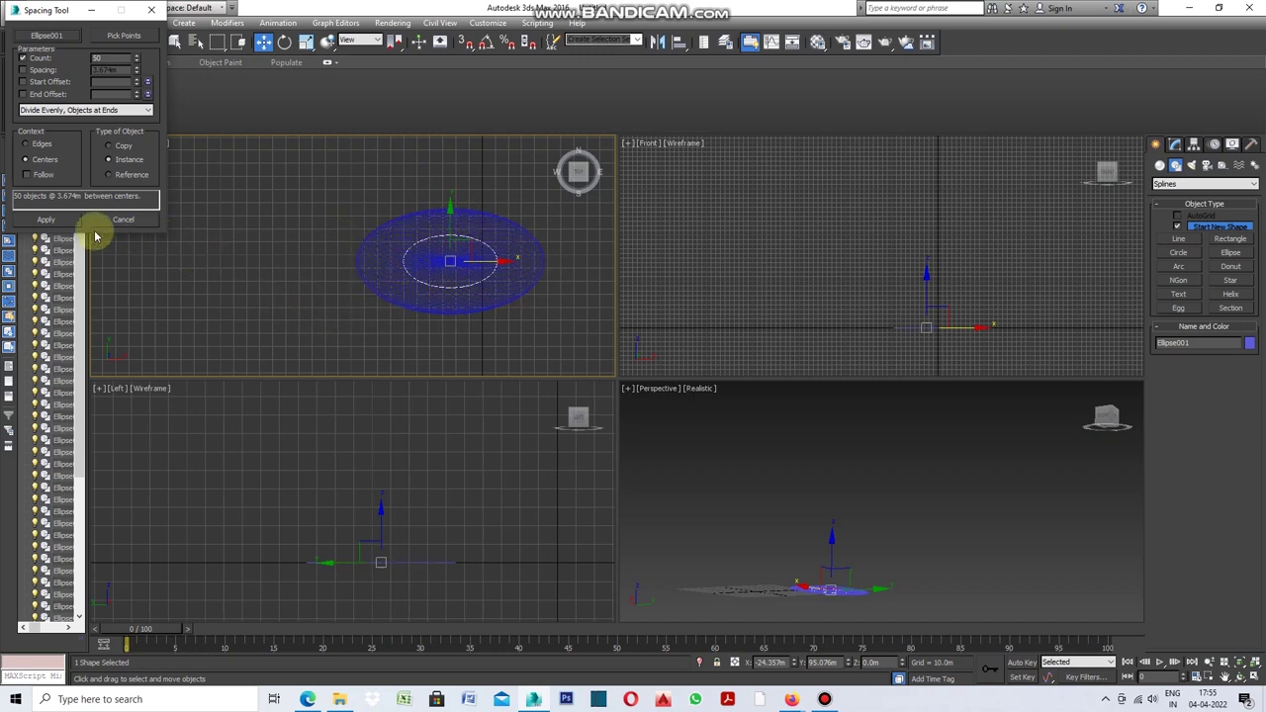
{"action": "left_click", "coordinate": [50, 220]}
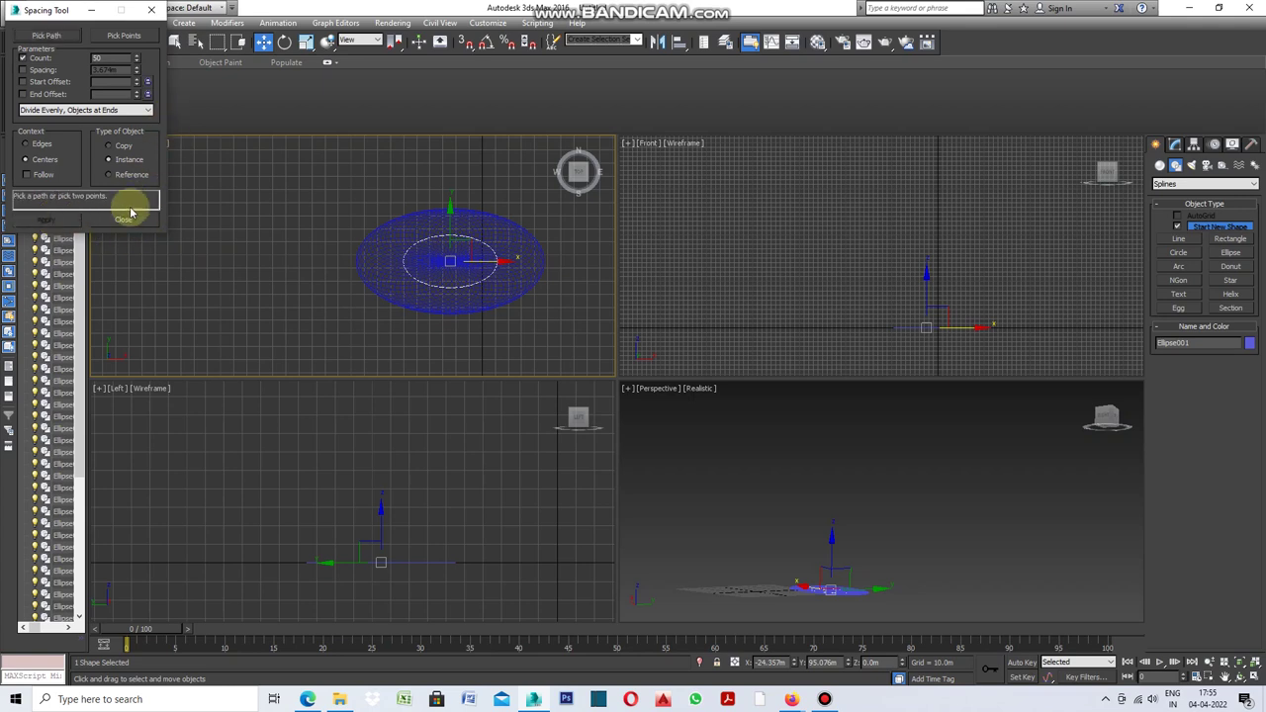
{"action": "left_click", "coordinate": [125, 217]}
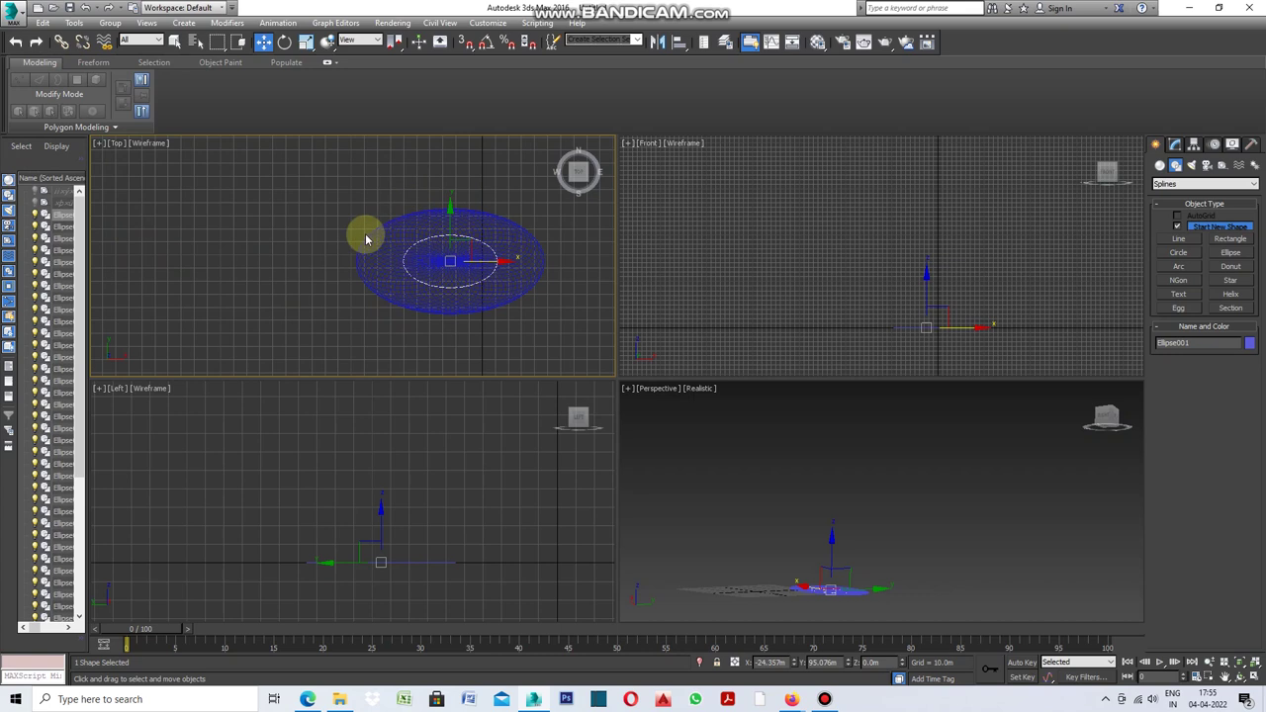
{"action": "key", "text": "alt+w"}
{"action": "left_click", "coordinate": [707, 432]}
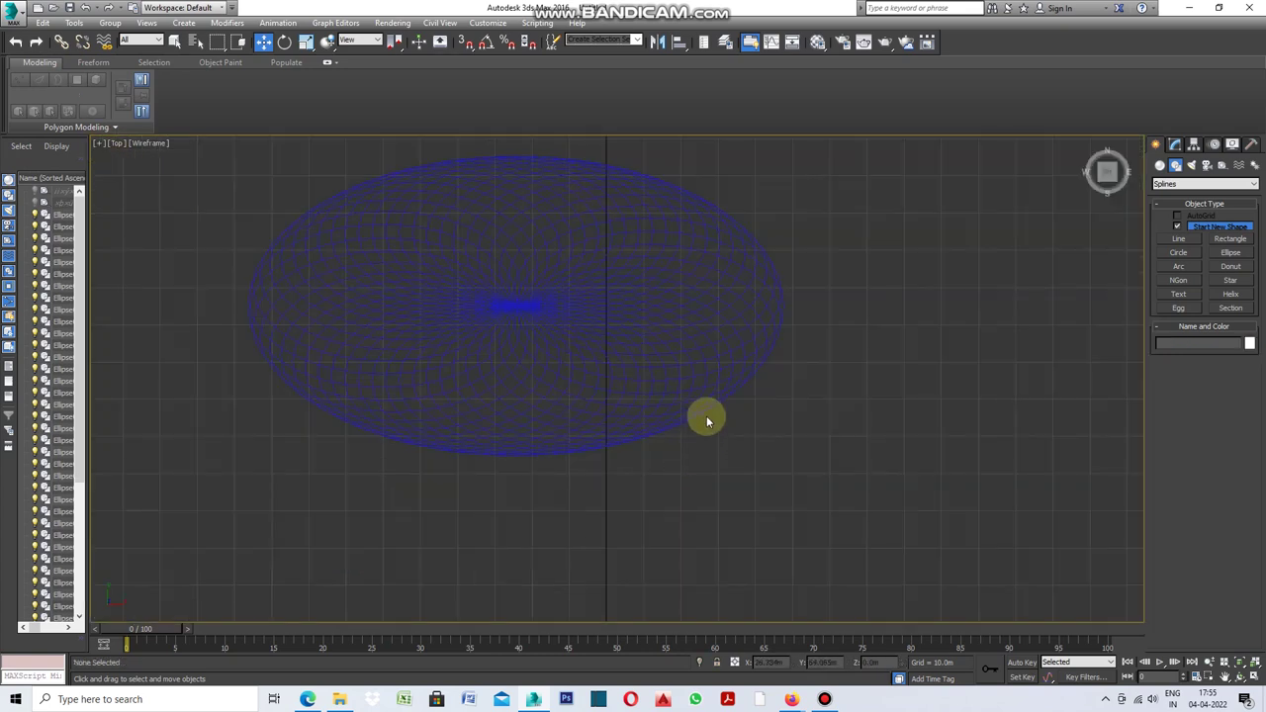
Convert one of the ellipses to an Editable Poly
{"action": "left_click", "coordinate": [693, 387]}
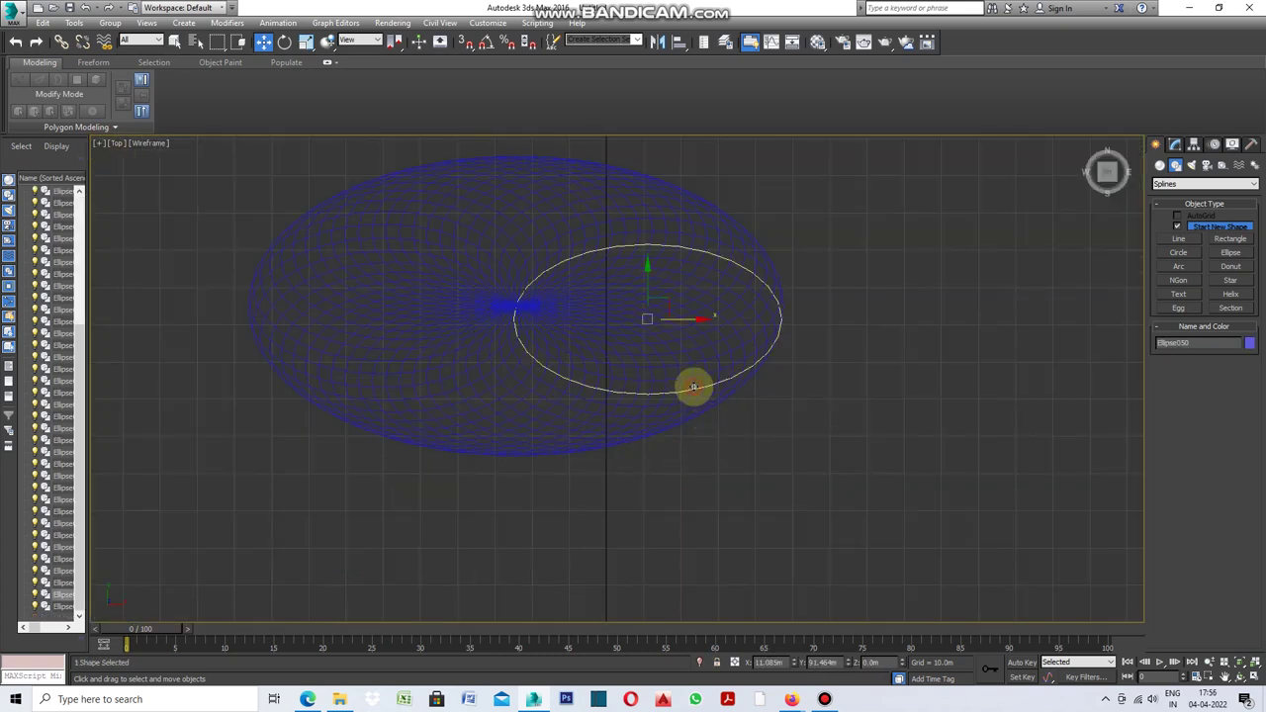
{"action": "left_click_drag", "start_coordinate": [698, 325], "coordinate": [644, 405], "text": "shift"}
{"action": "right_click", "coordinate": [692, 465]}
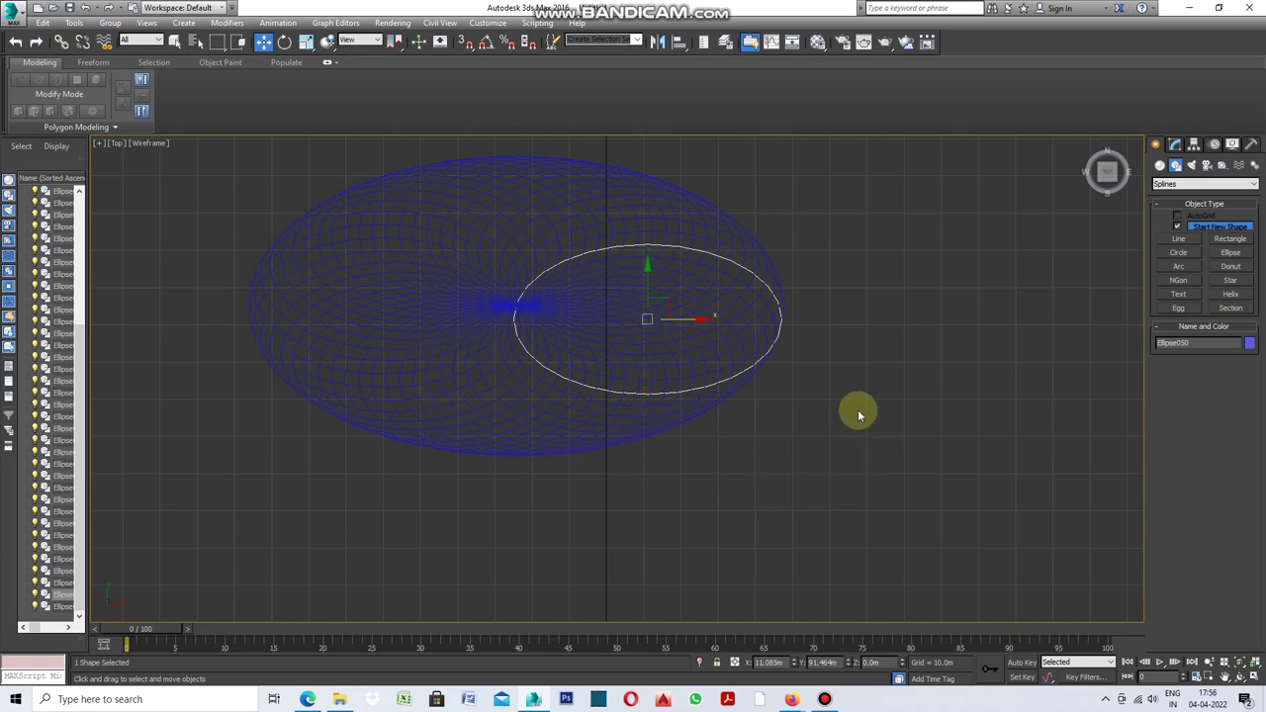
{"action": "right_click", "coordinate": [876, 364]}
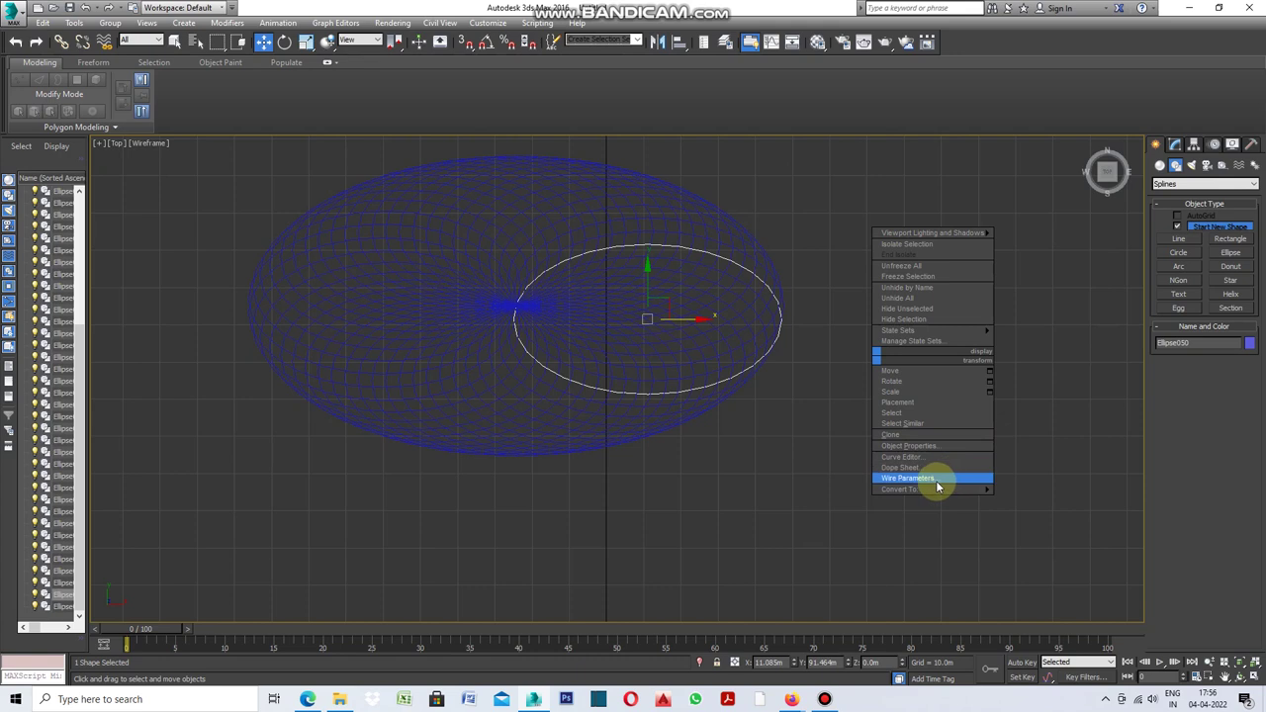
{"action": "mouse_move", "coordinate": [930, 489]}
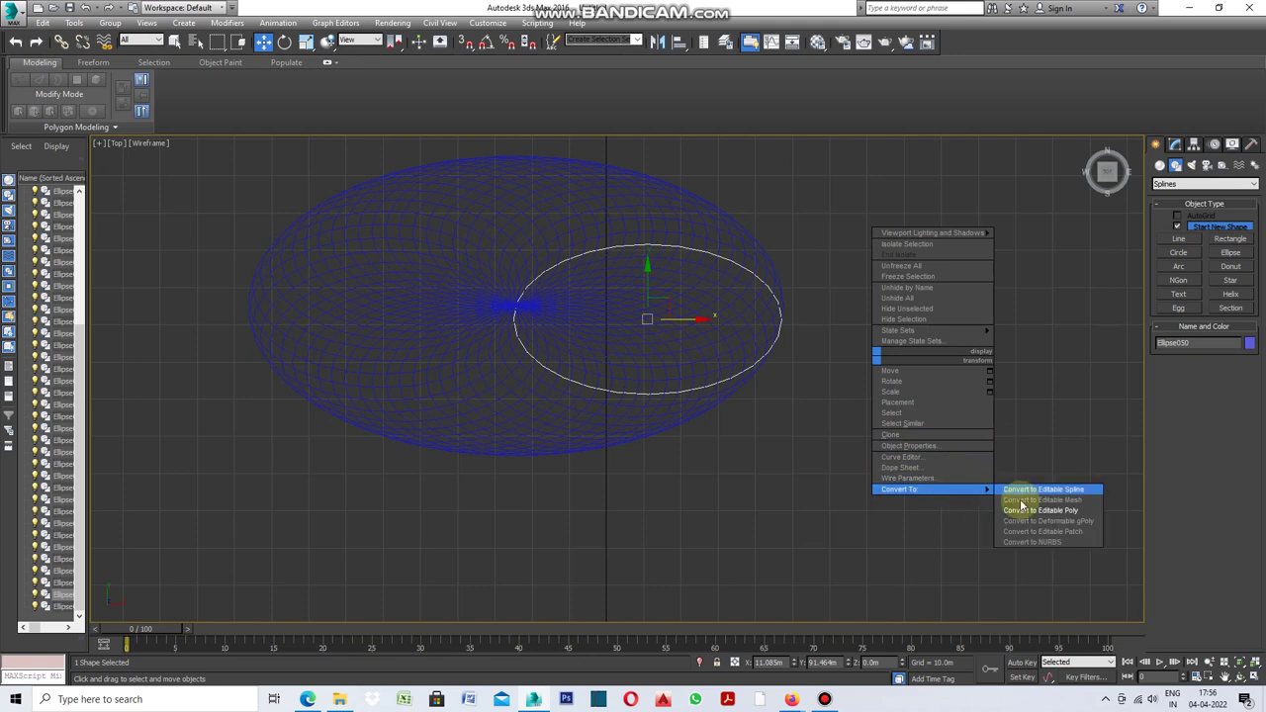
{"action": "left_click", "coordinate": [1036, 511]}
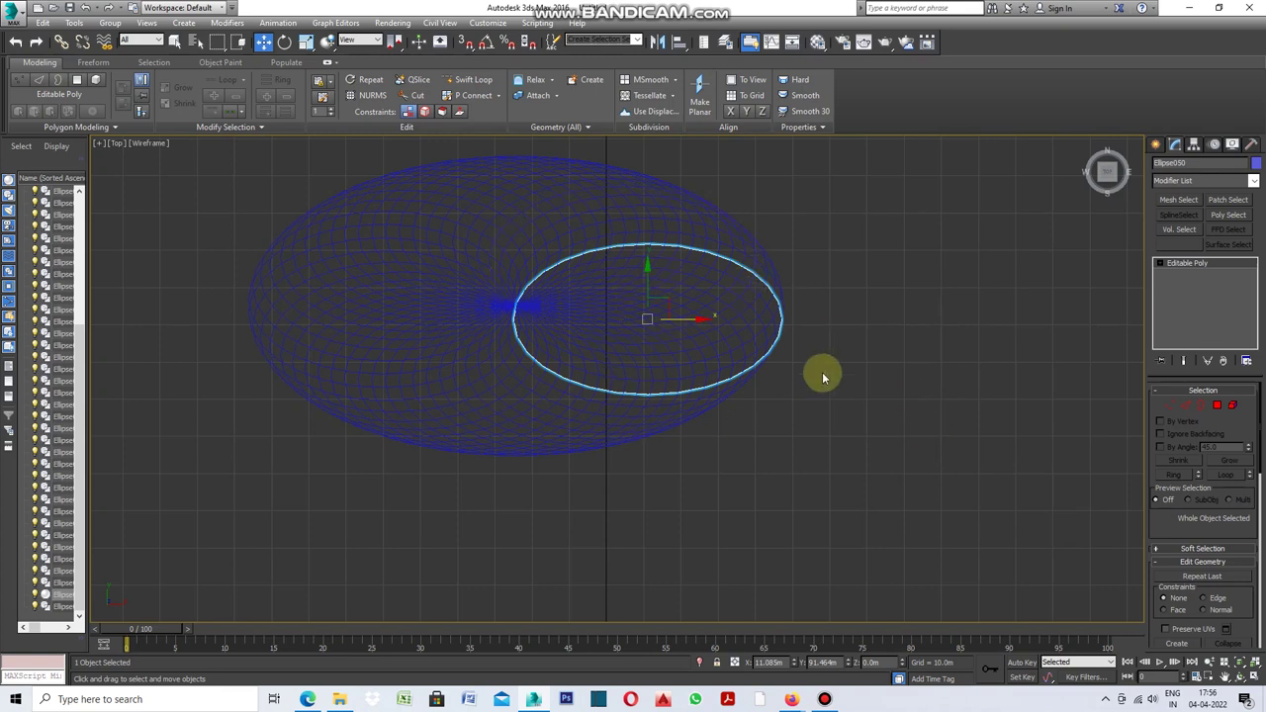
Attach every other ellipse from the Attach list into that poly, forming Ellipse050
{"action": "left_click_drag", "start_coordinate": [1261, 431], "coordinate": [1262, 489]}
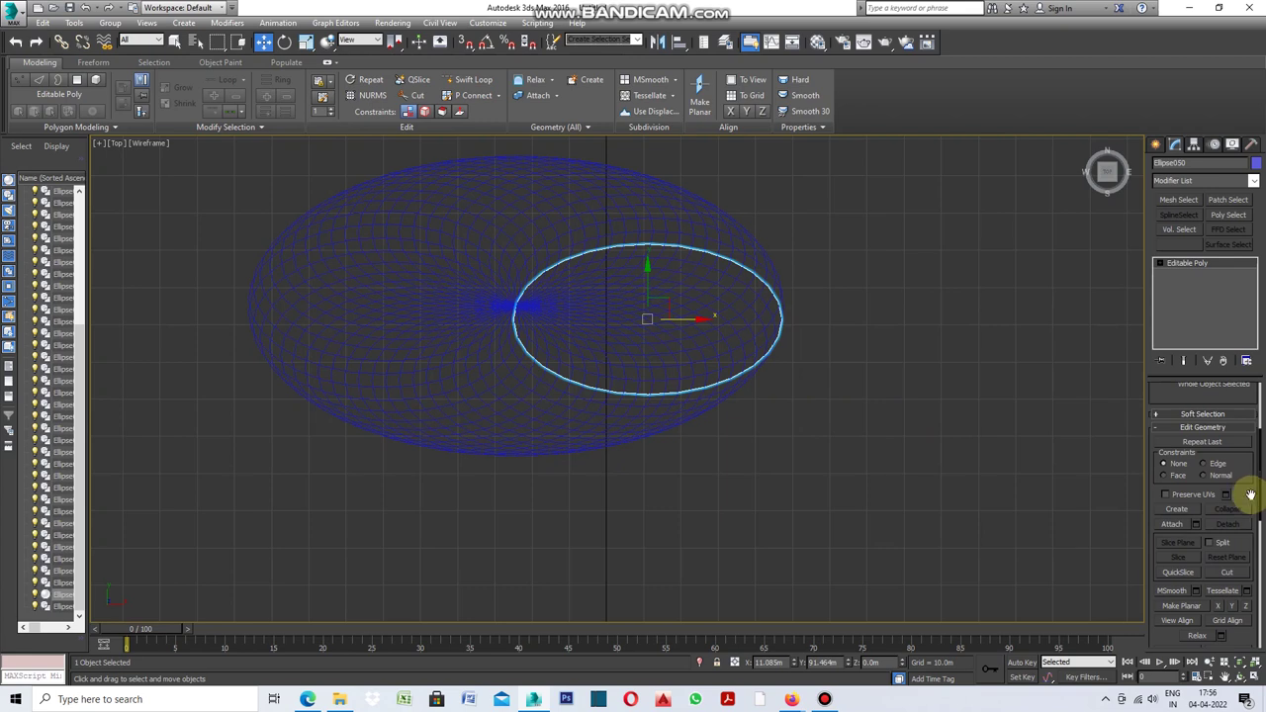
{"action": "left_click", "coordinate": [1196, 525]}
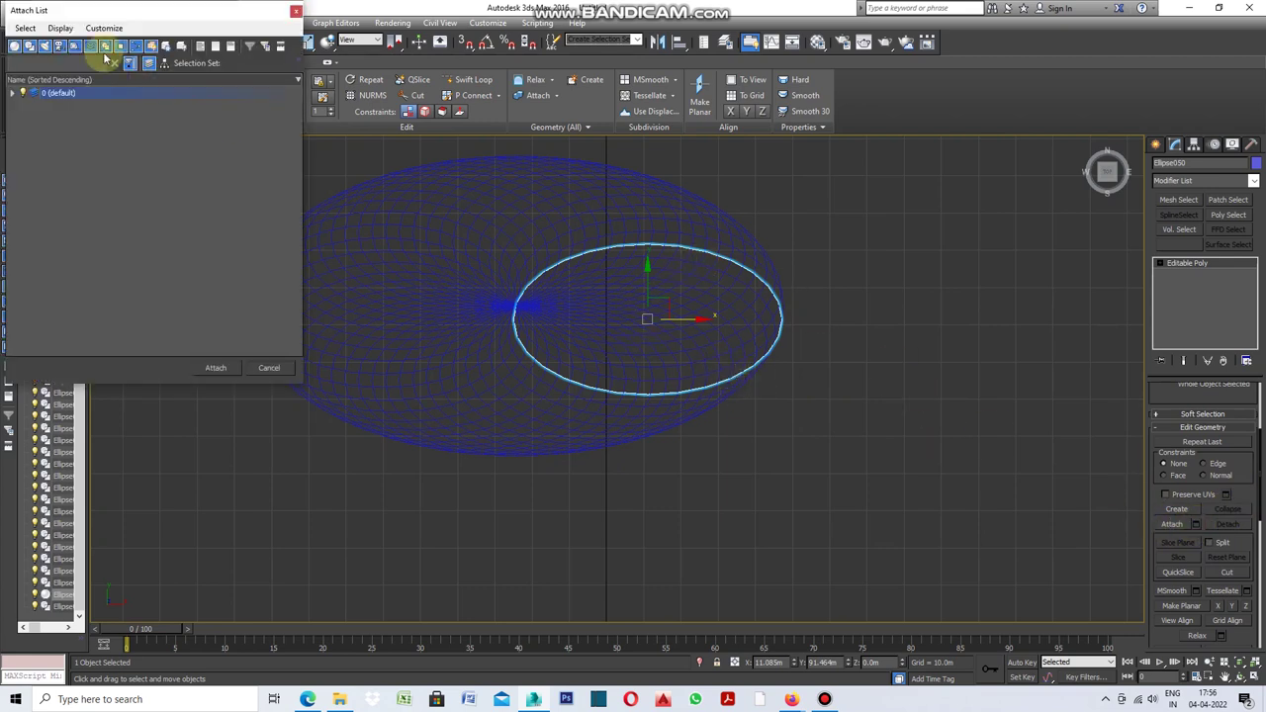
{"action": "left_click", "coordinate": [33, 31]}
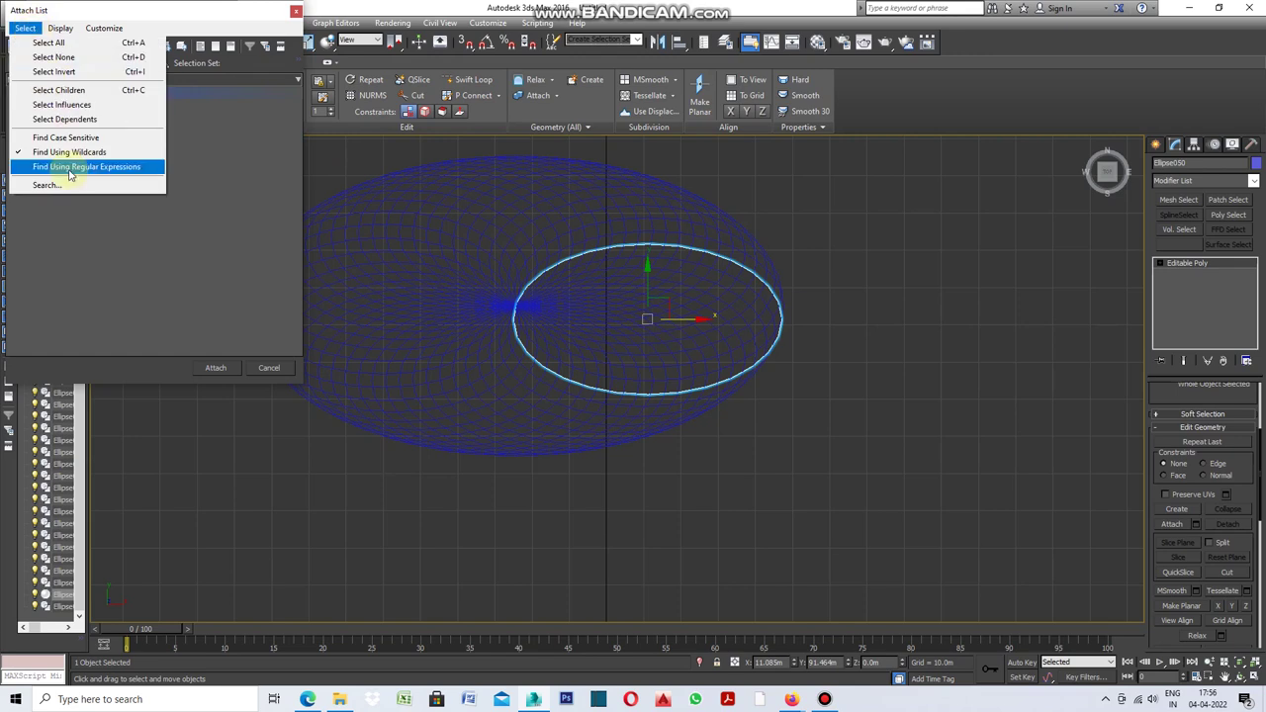
{"action": "left_click", "coordinate": [58, 44]}
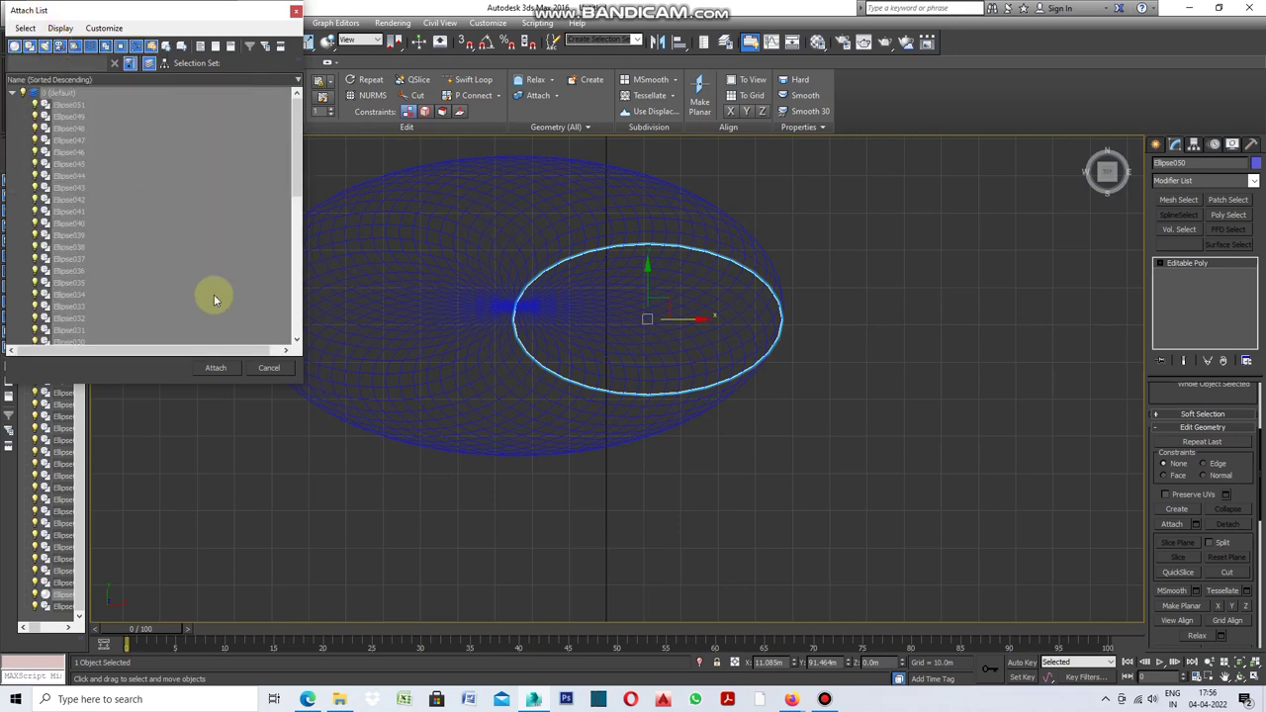
{"action": "left_click", "coordinate": [221, 368]}
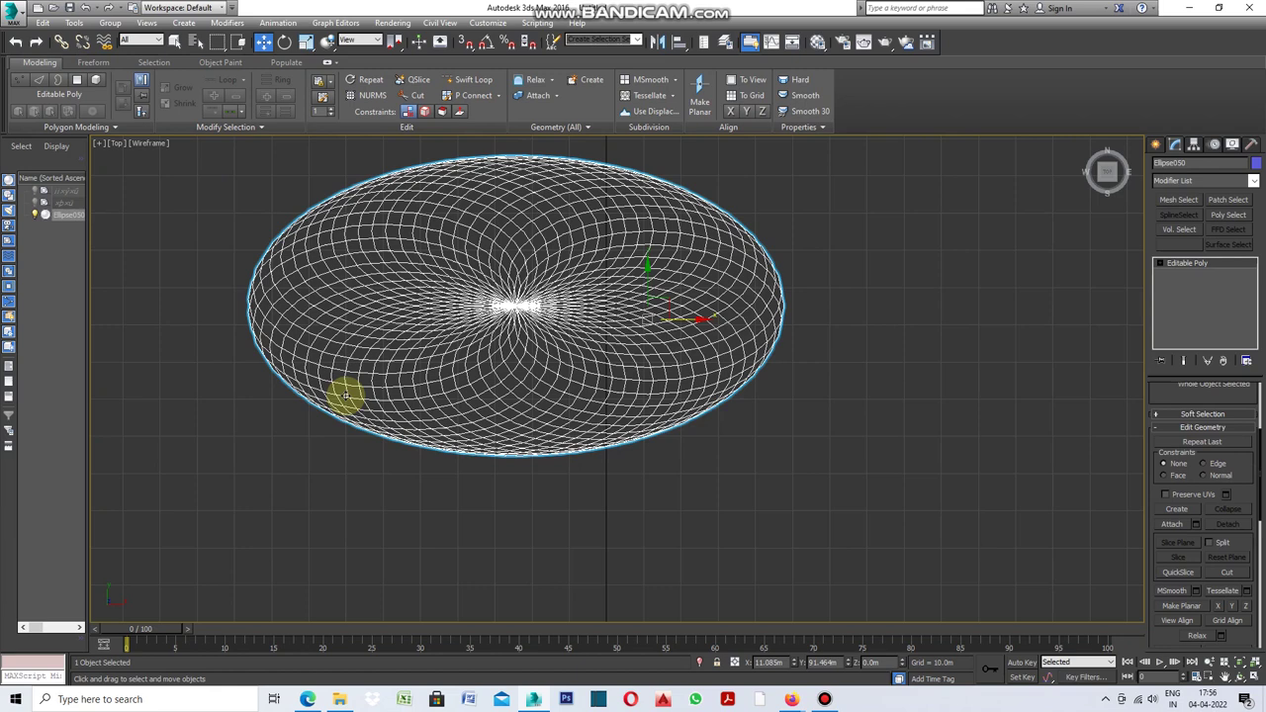
{"action": "left_click", "coordinate": [846, 342]}
Select Ellipse050 and select all 50 of its polygons at Polygon sub-object level
{"action": "left_click", "coordinate": [776, 311]}
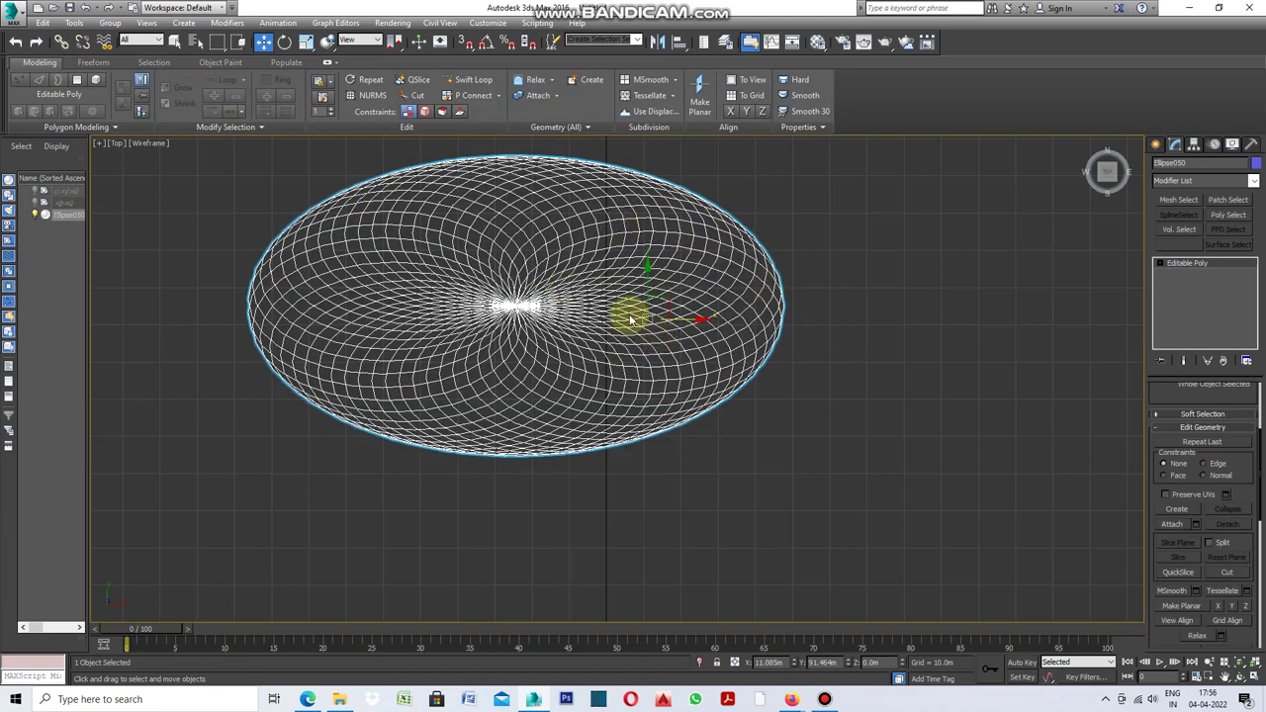
{"action": "left_click", "coordinate": [874, 442]}
{"action": "left_click", "coordinate": [744, 358]}
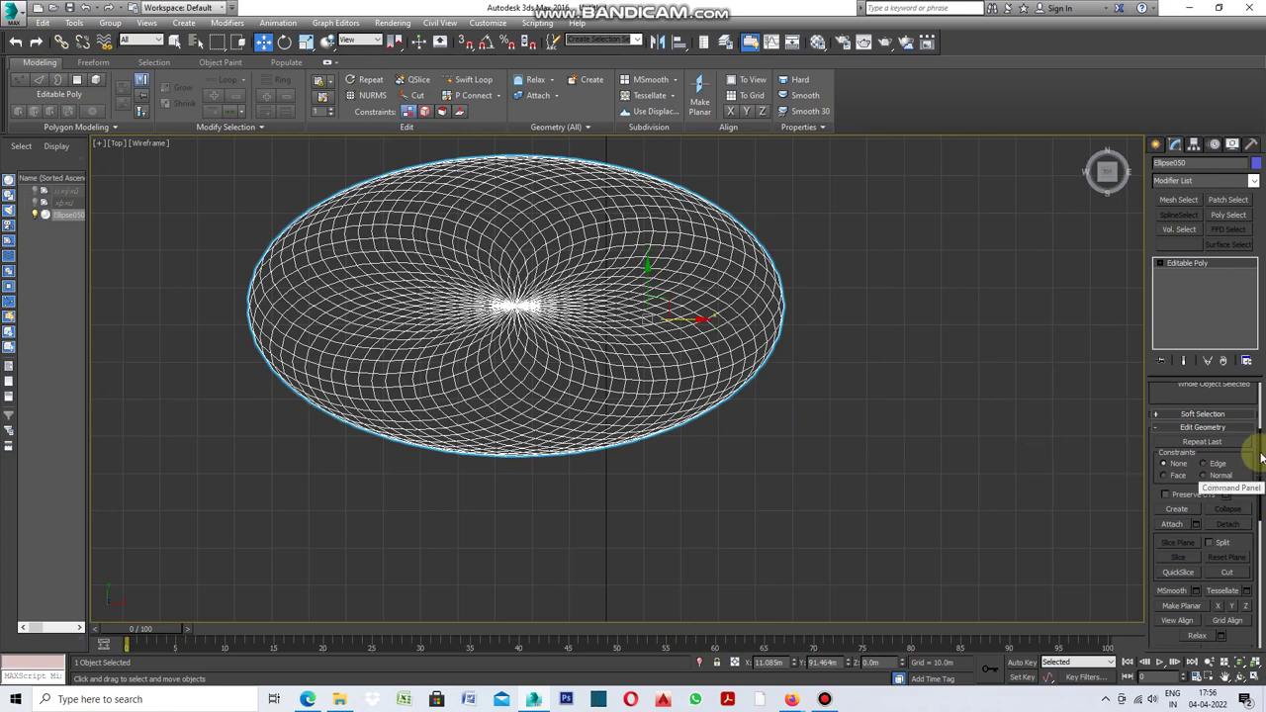
{"action": "left_click_drag", "start_coordinate": [1260, 474], "coordinate": [1262, 390]}
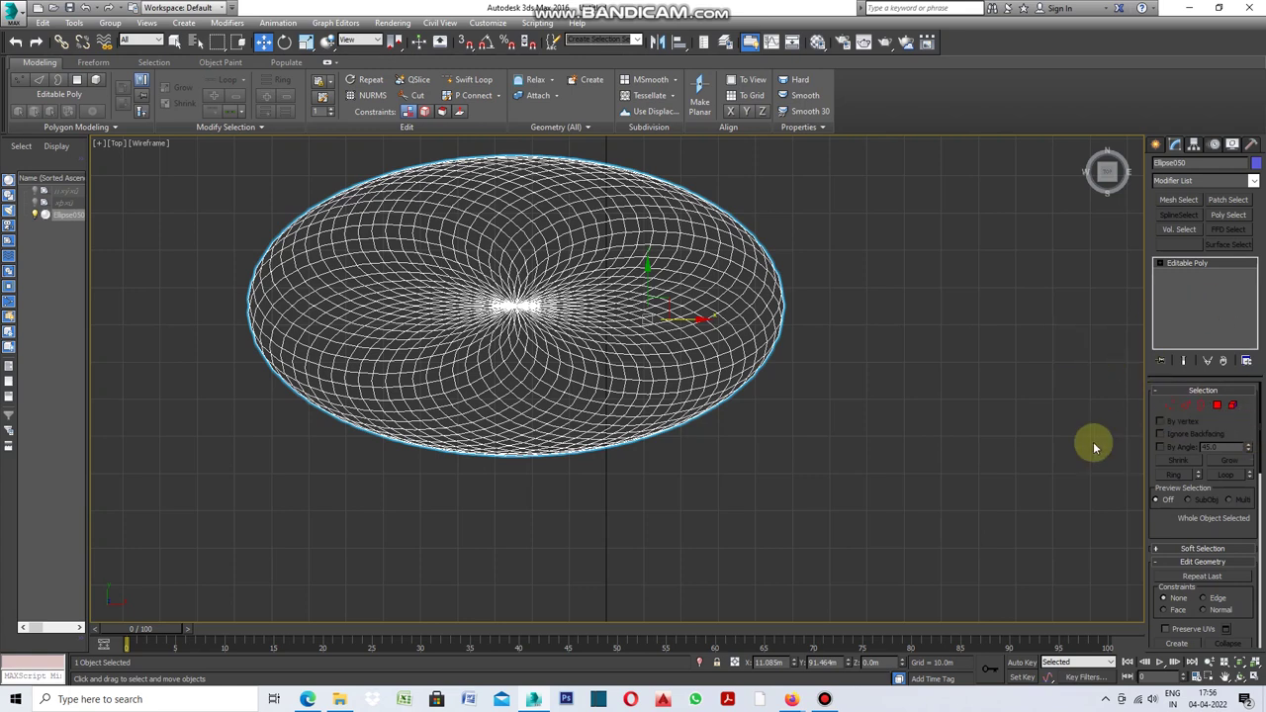
{"action": "left_click", "coordinate": [1217, 404]}
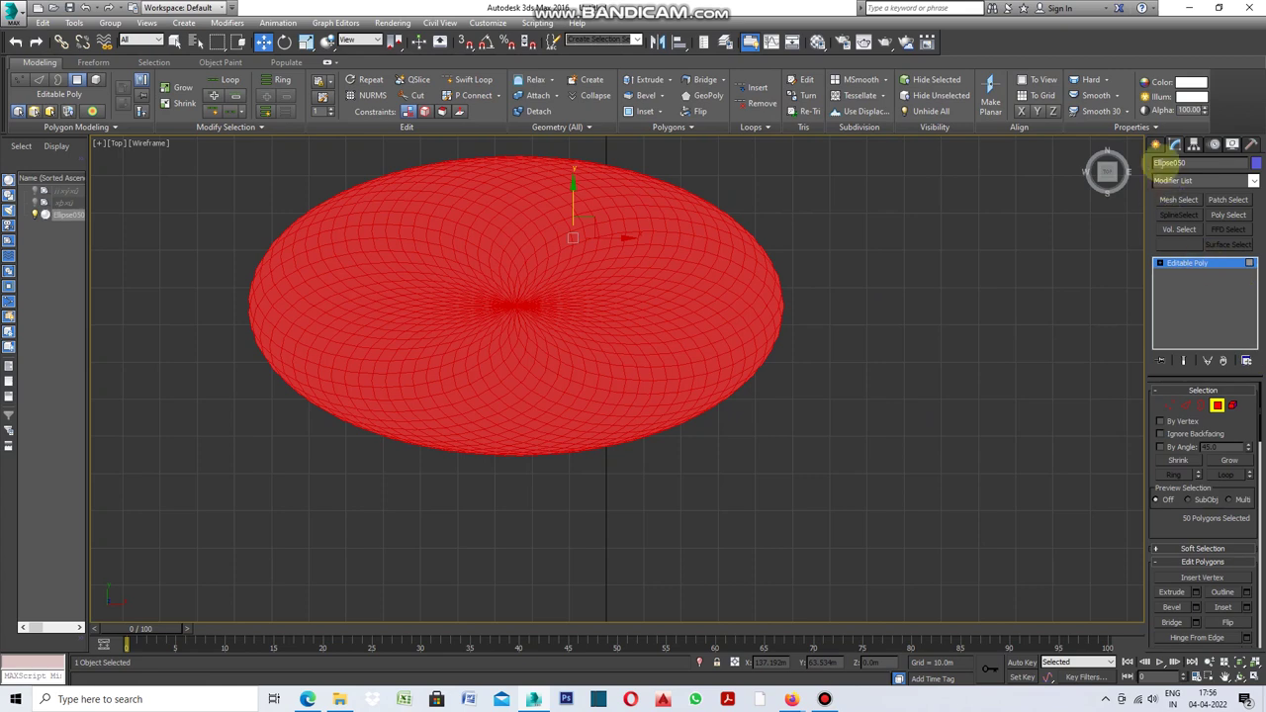
{"action": "left_click", "coordinate": [1255, 182]}
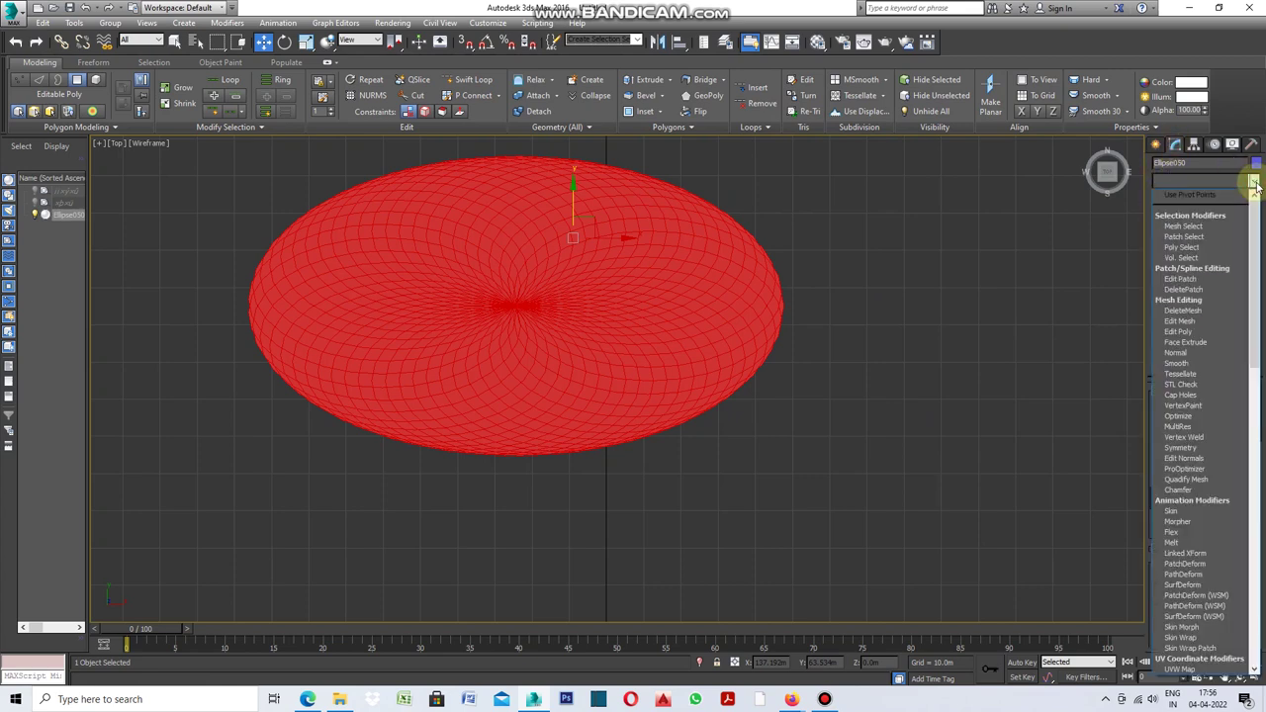
Add an Edit Poly modifier to Ellipse050, set it to Animate mode, and enable Polygon mode
{"action": "scroll", "coordinate": [1258, 247], "scroll_direction": "down", "scroll_amount": 2}
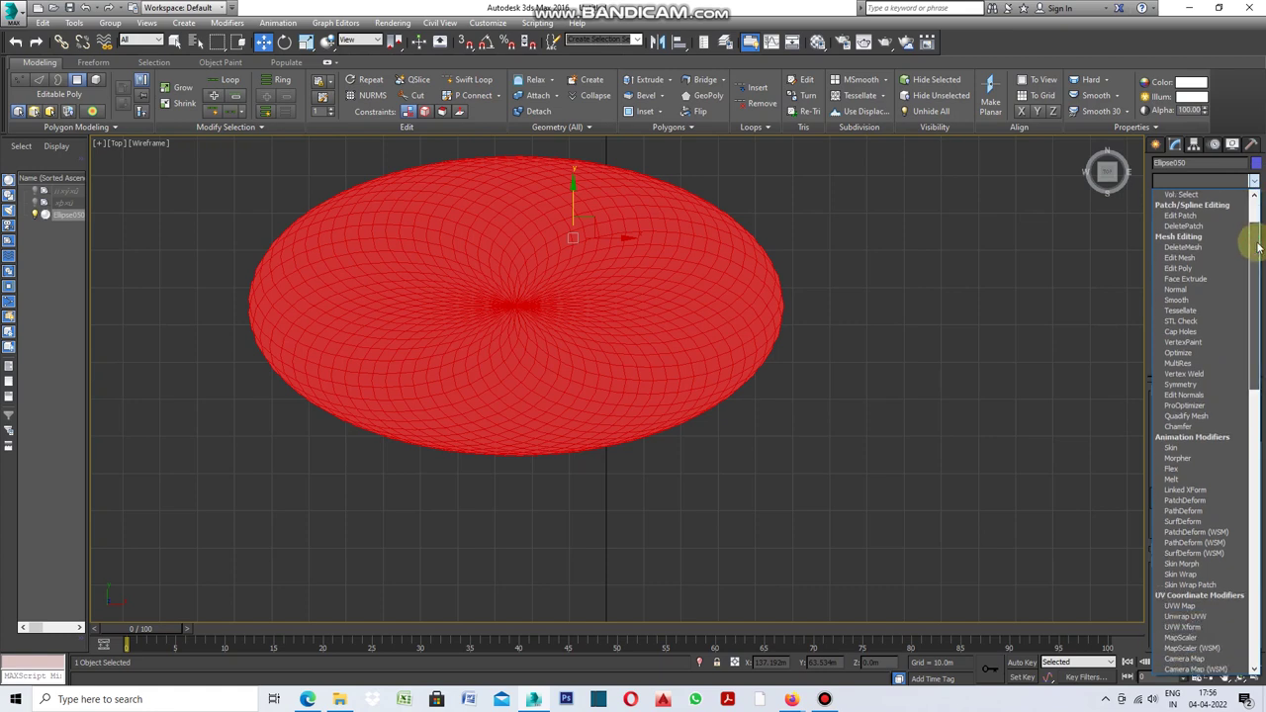
{"action": "left_click", "coordinate": [1195, 268]}
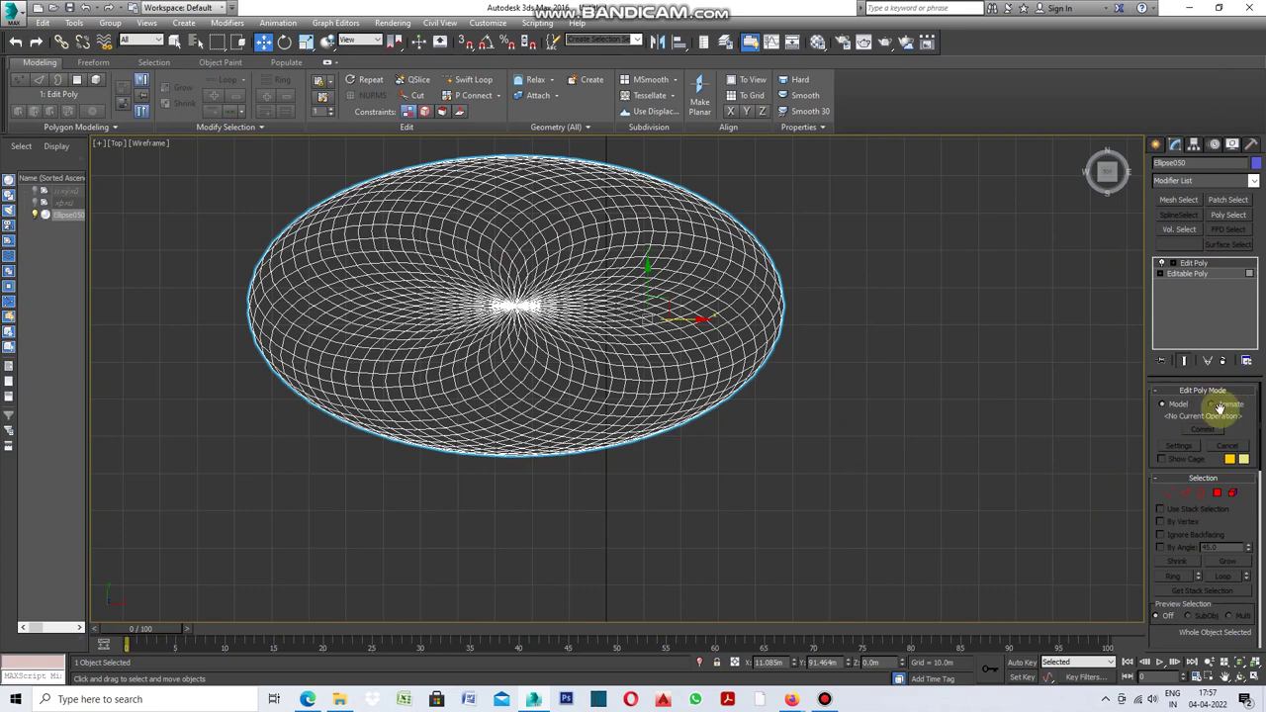
{"action": "left_click", "coordinate": [1211, 405]}
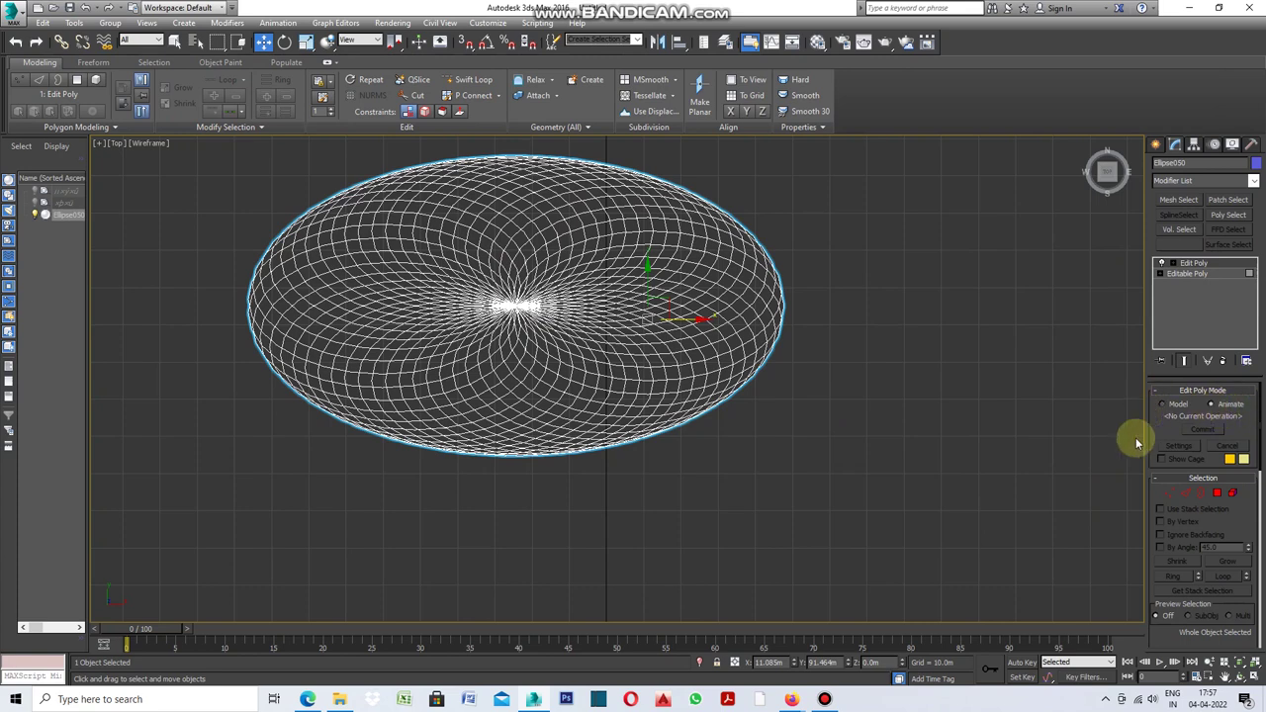
{"action": "left_click", "coordinate": [1218, 493]}
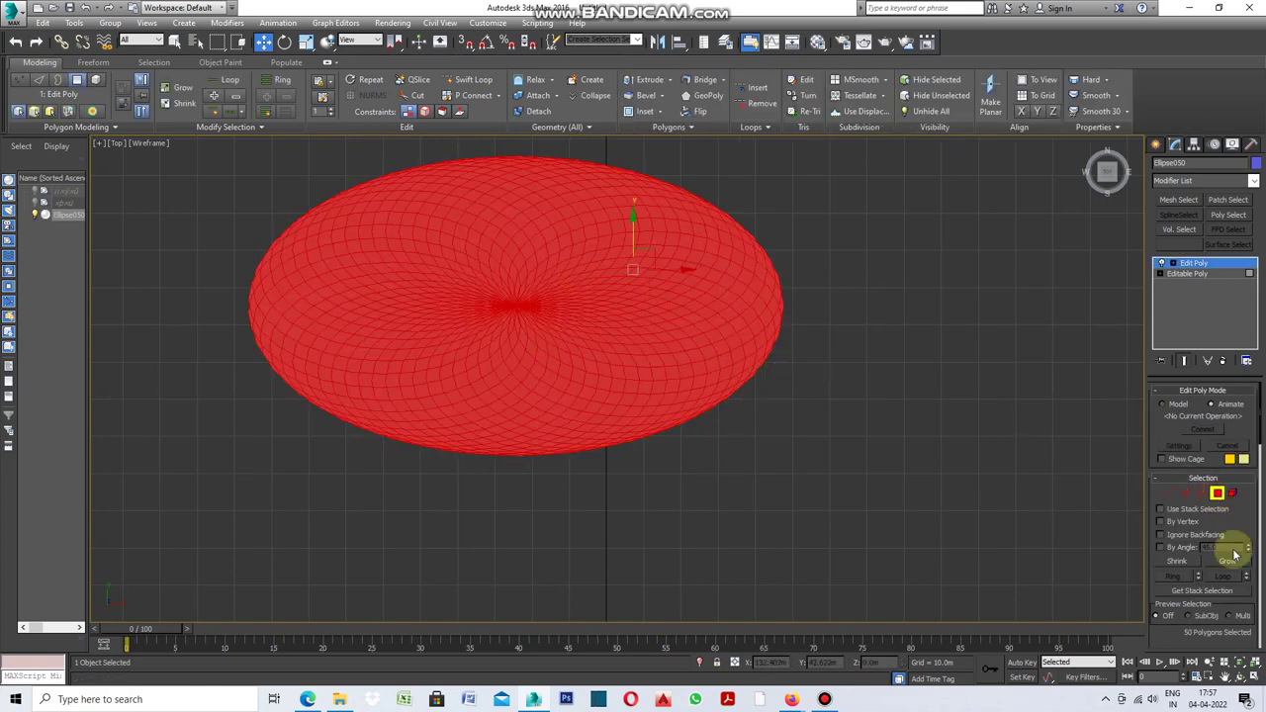
Inset Ellipse050's polygons By Polygon with a 0.1m amount and confirm
{"action": "left_click_drag", "start_coordinate": [1259, 437], "coordinate": [1259, 455]}
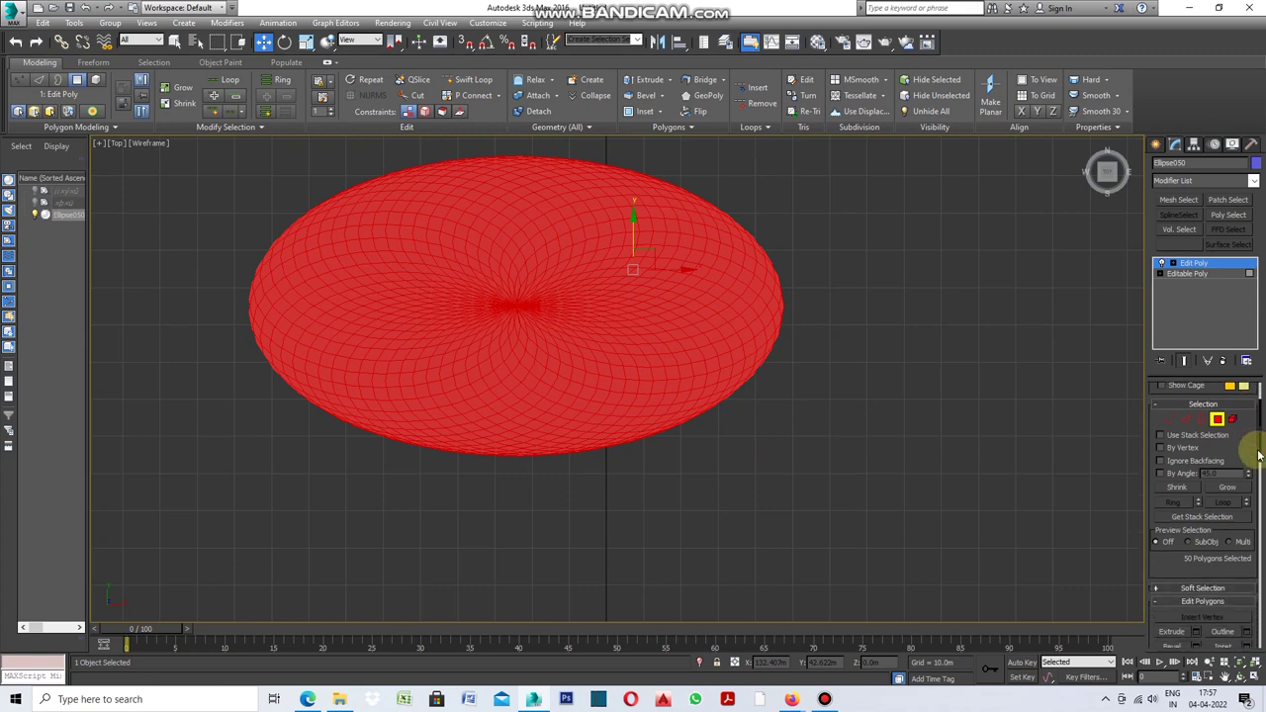
{"action": "left_click_drag", "start_coordinate": [1260, 448], "coordinate": [1259, 467]}
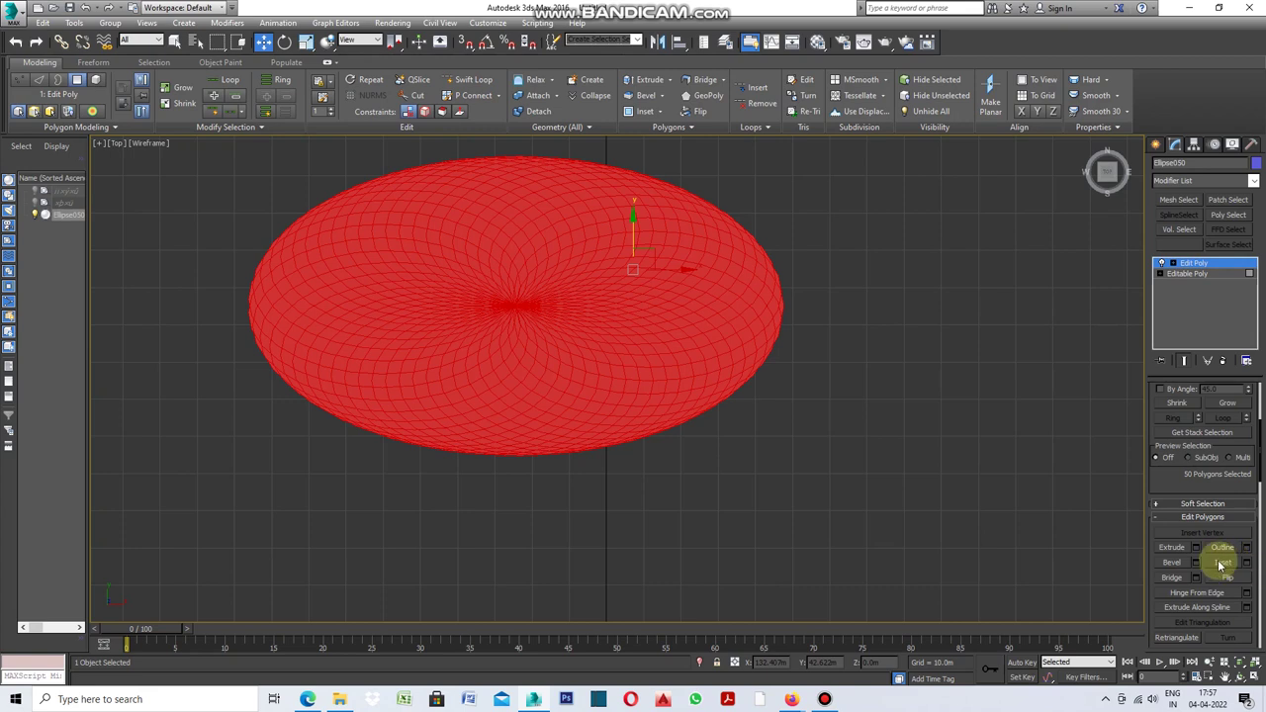
{"action": "left_click", "coordinate": [1247, 564]}
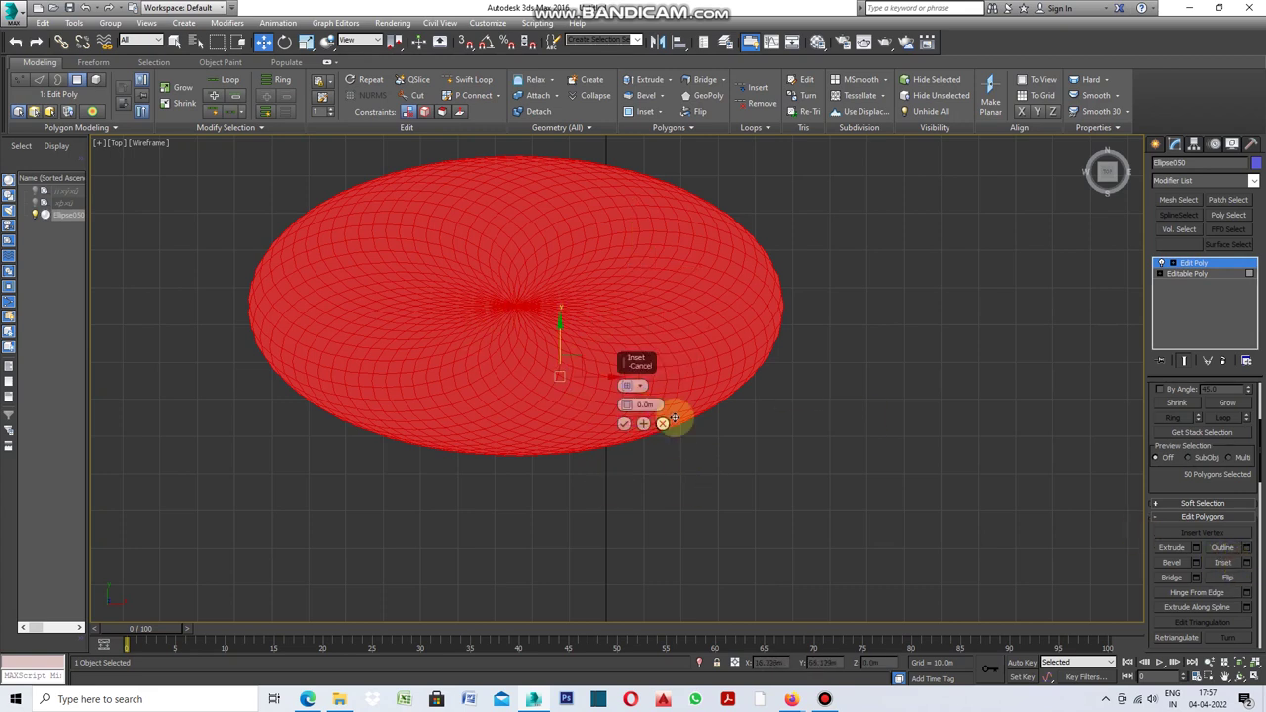
{"action": "left_click", "coordinate": [640, 387]}
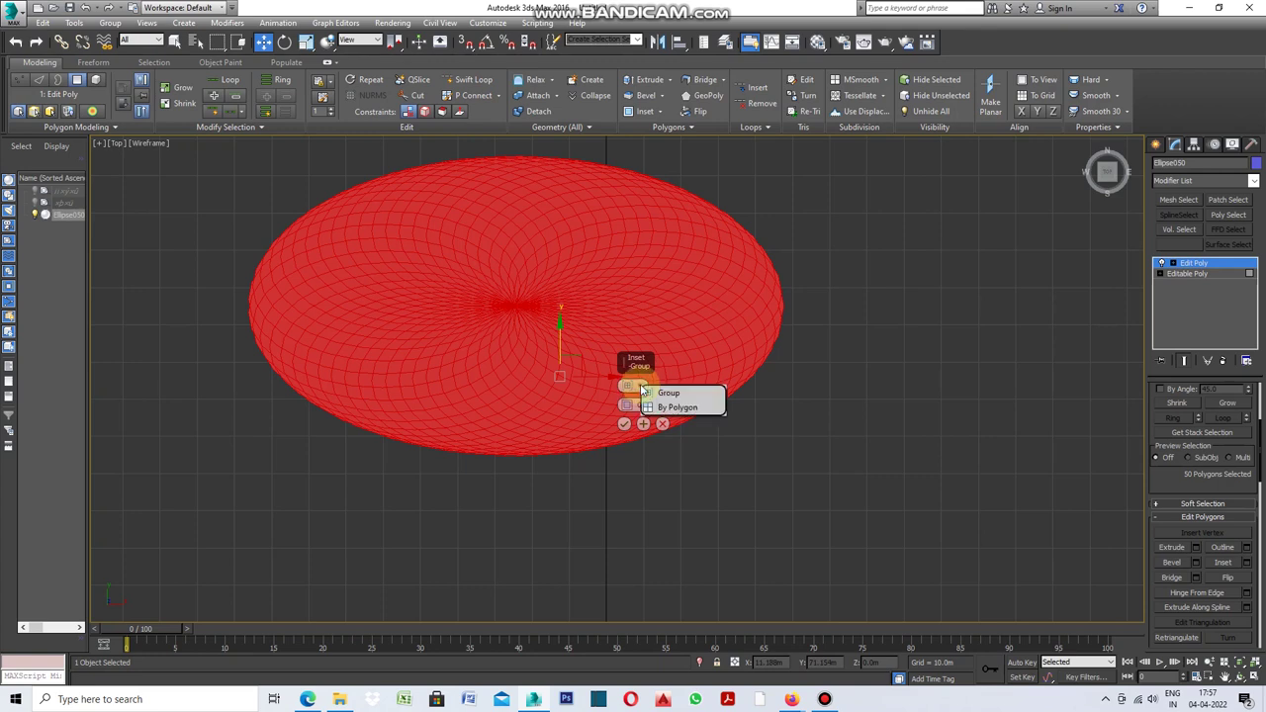
{"action": "left_click", "coordinate": [692, 405]}
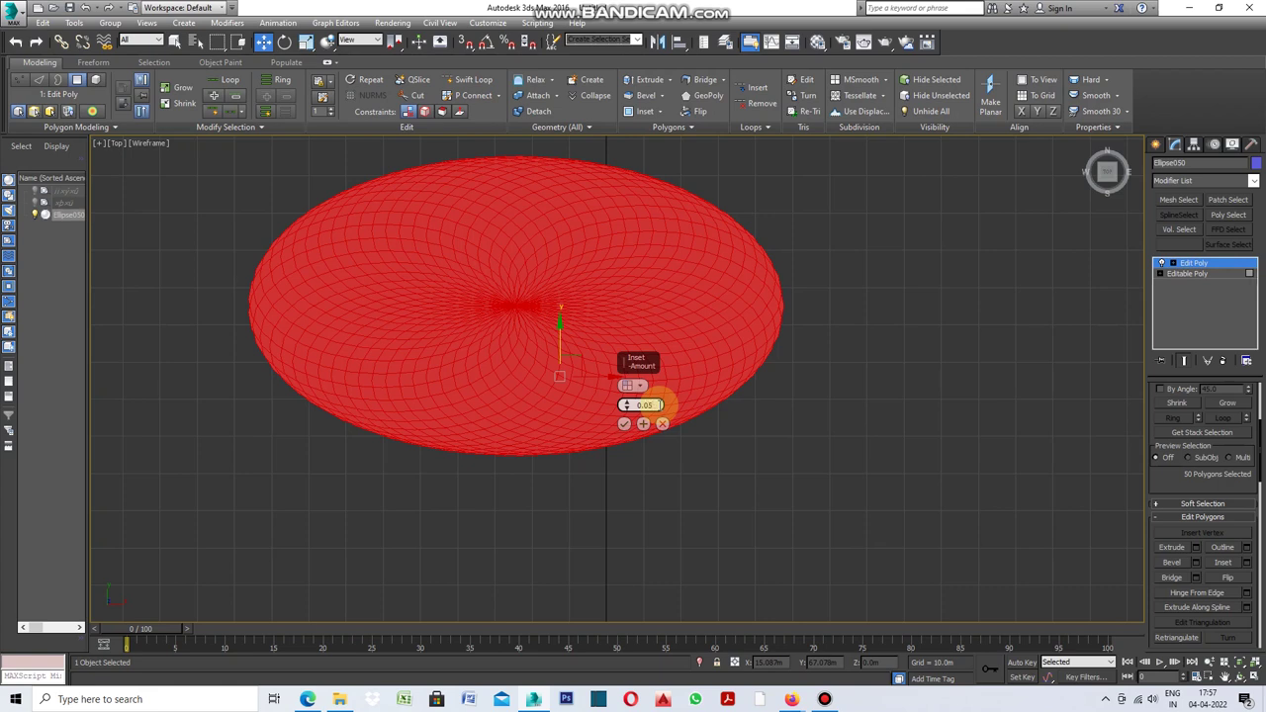
{"action": "key", "text": "Return"}
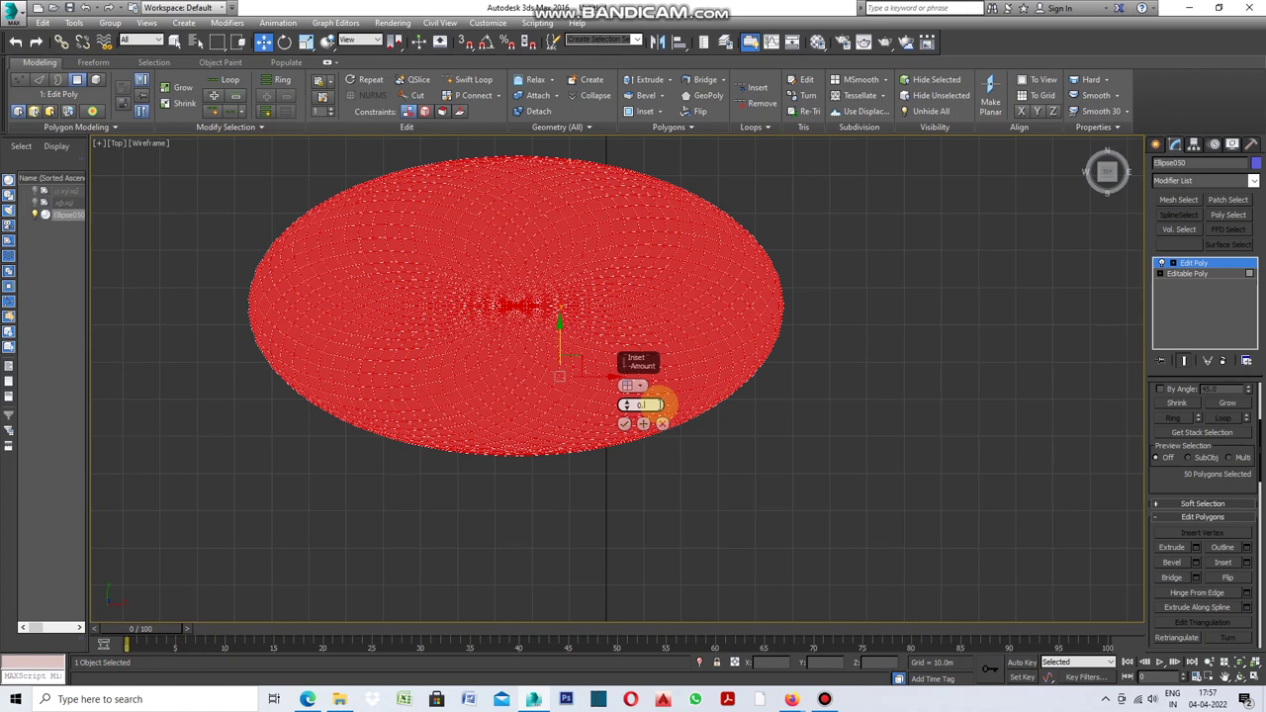
{"action": "key", "text": "Return"}
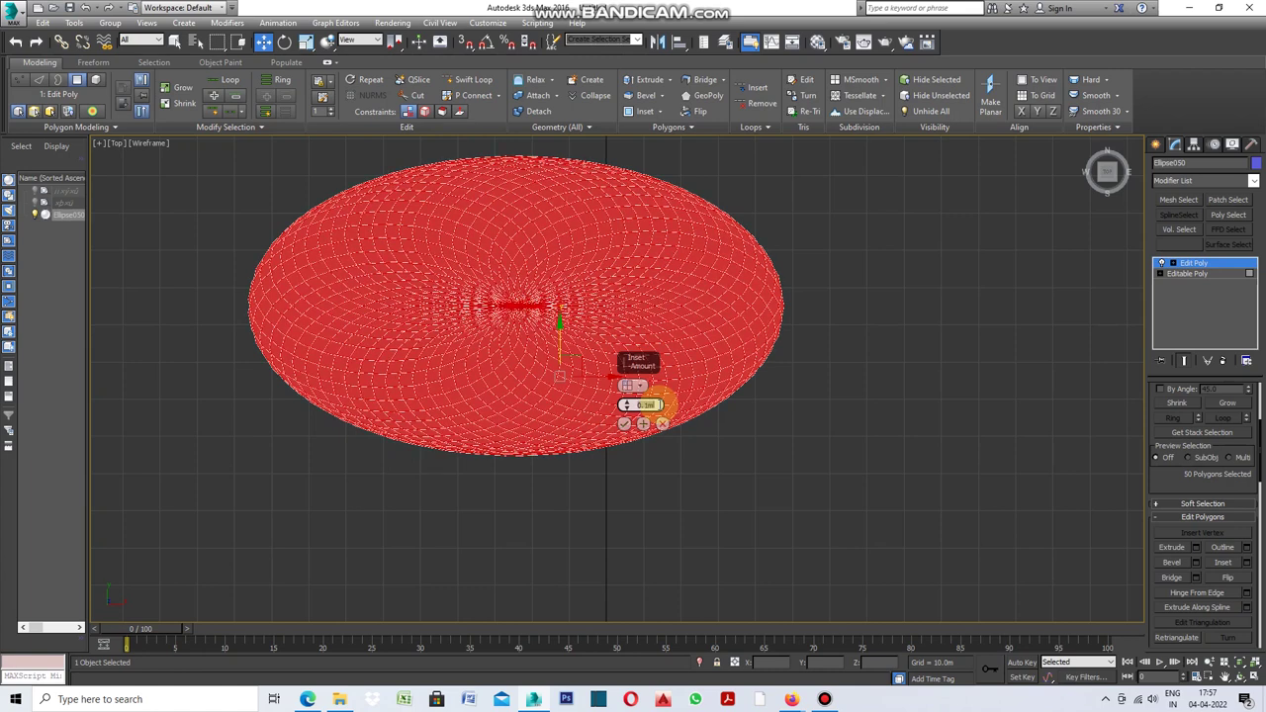
{"action": "scroll", "coordinate": [512, 406], "scroll_direction": "up", "scroll_amount": 2}
{"action": "scroll", "coordinate": [528, 413], "scroll_direction": "up", "scroll_amount": 2}
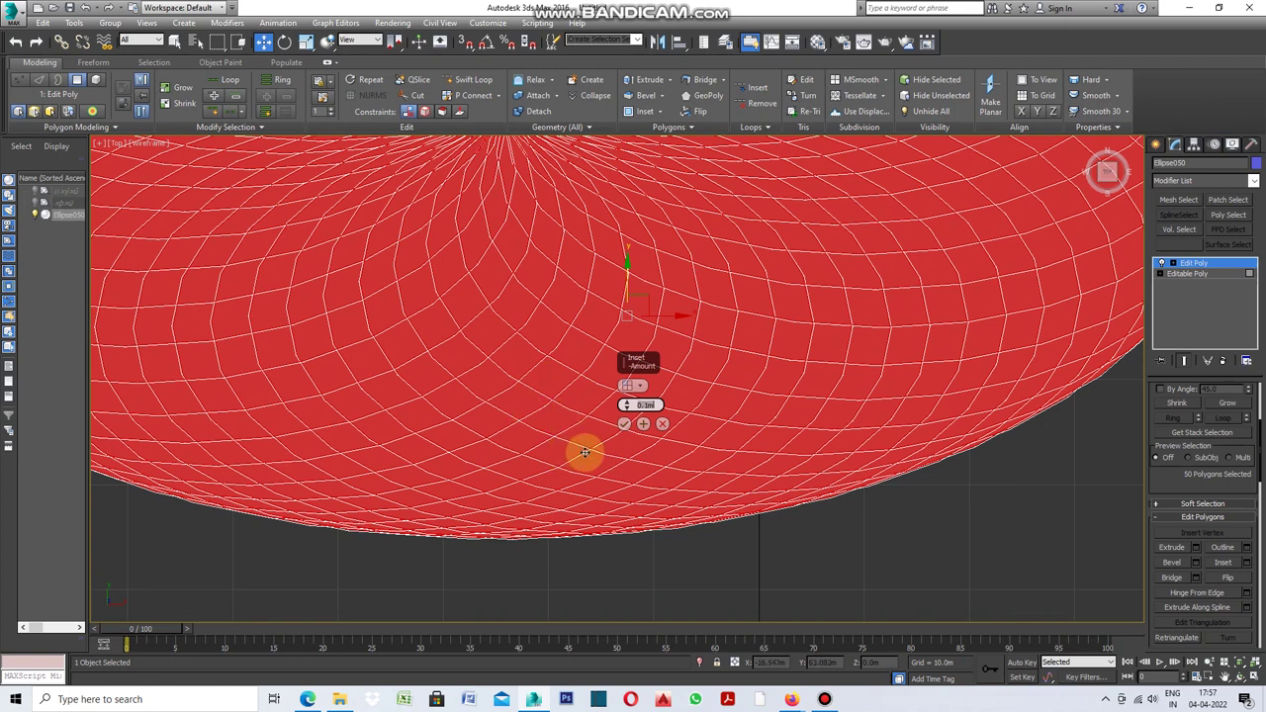
{"action": "scroll", "coordinate": [585, 452], "scroll_direction": "up", "scroll_amount": 2}
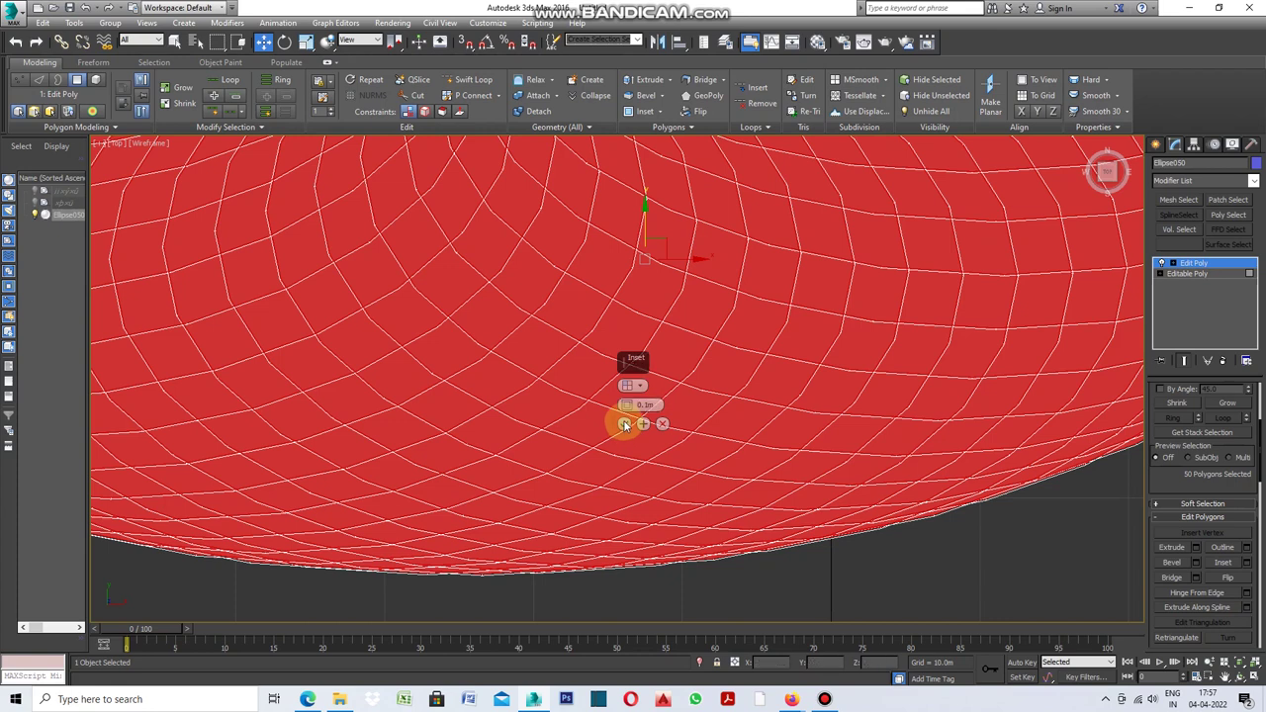
{"action": "left_click", "coordinate": [625, 425]}
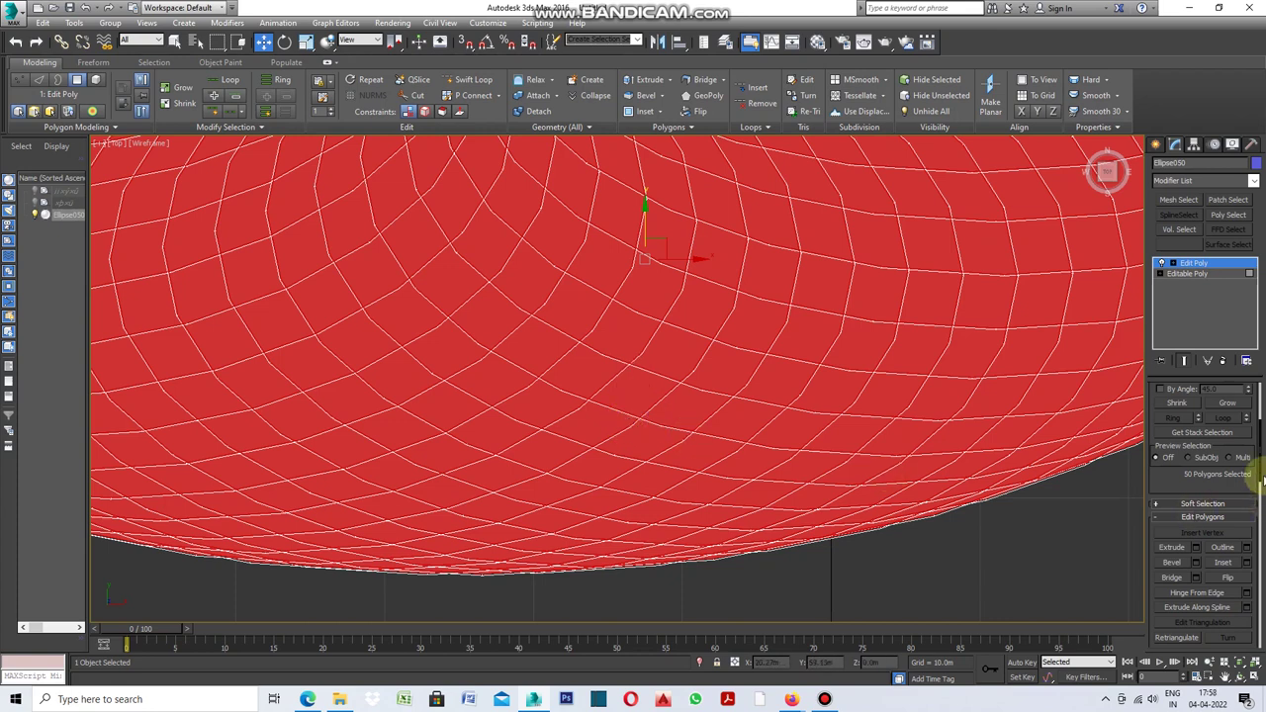
{"action": "left_click_drag", "start_coordinate": [1261, 473], "coordinate": [1258, 420]}
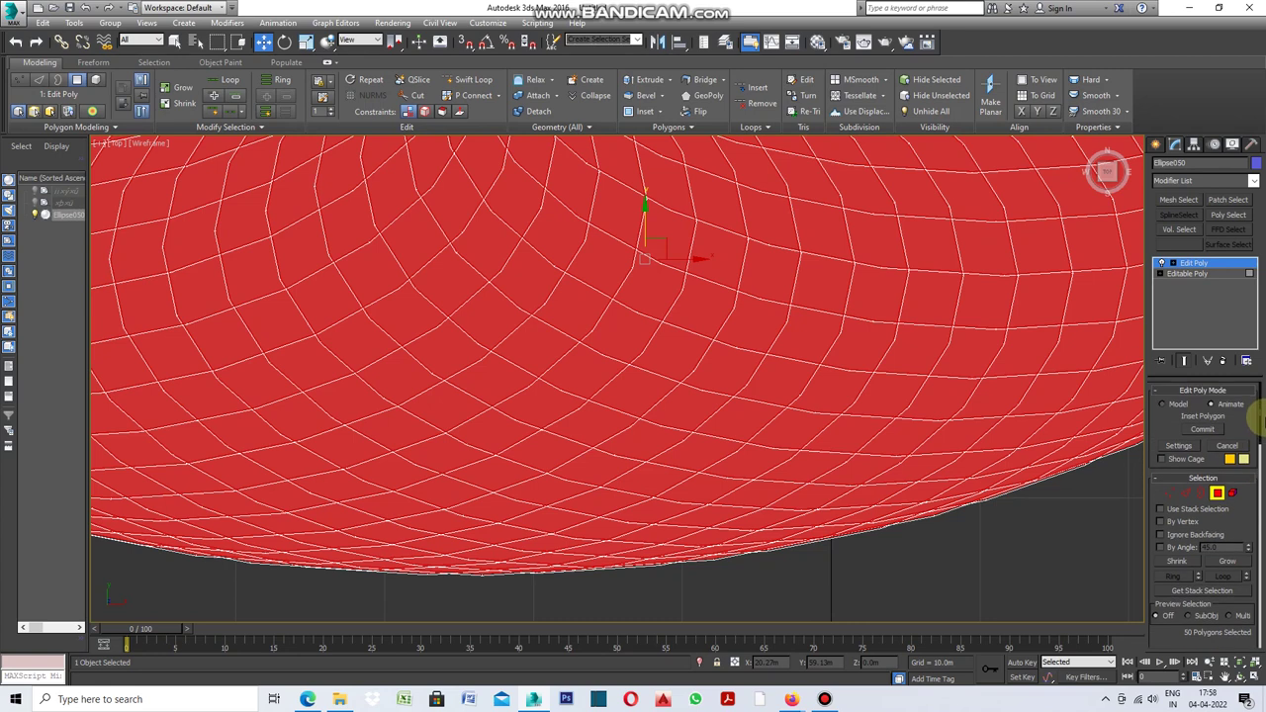
{"action": "left_click", "coordinate": [1177, 147]}
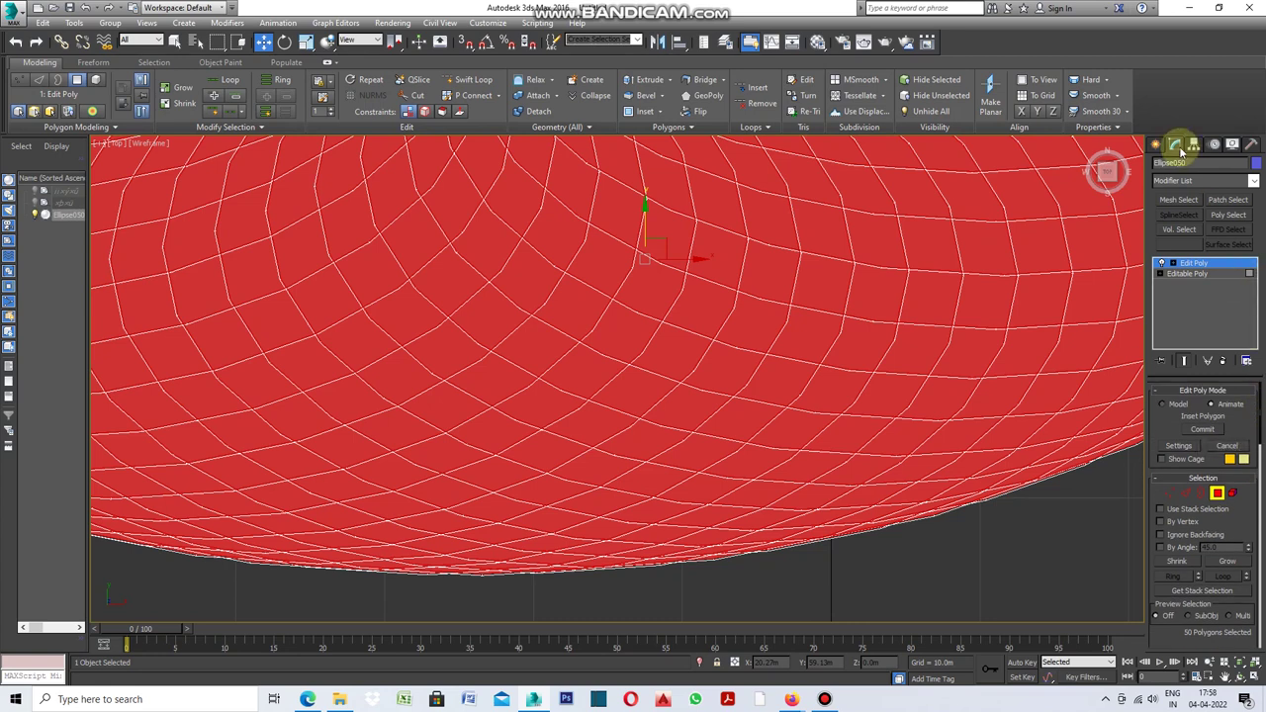
Add a DeleteMesh modifier to remove the inset faces, then view the disc in Perspective
{"action": "left_click", "coordinate": [1253, 182]}
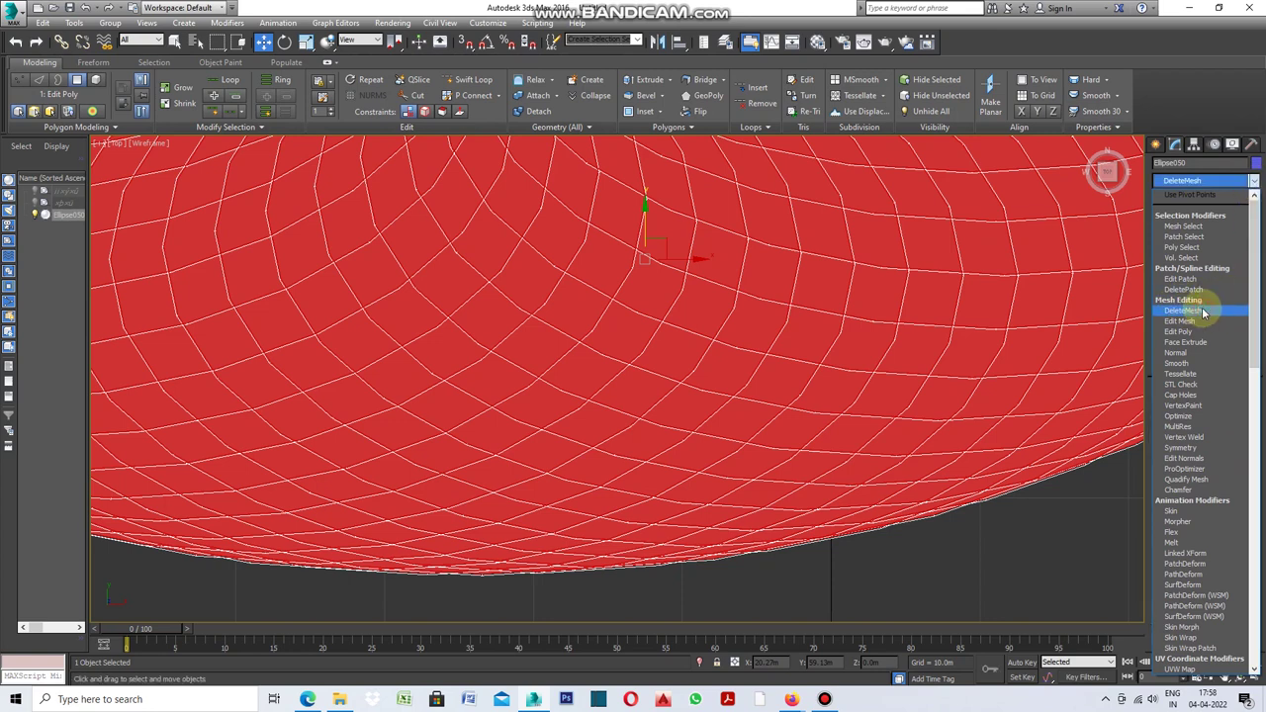
{"action": "left_click", "coordinate": [1203, 313]}
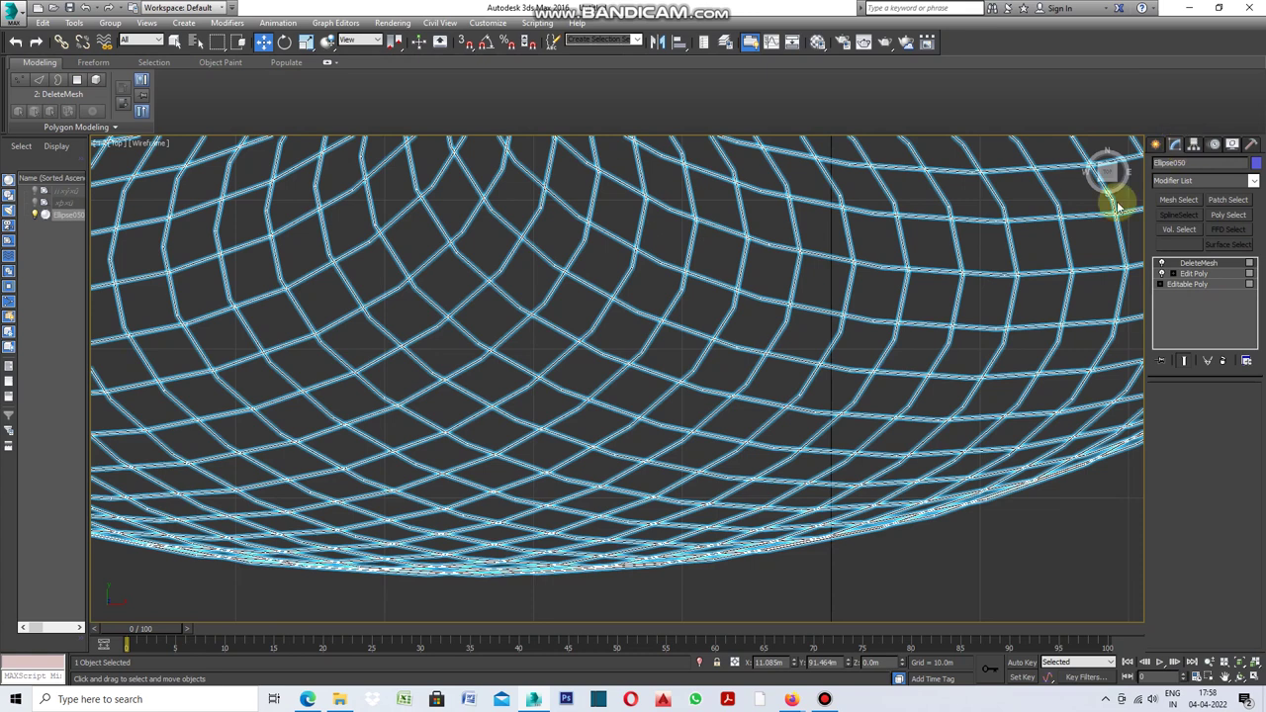
{"action": "key", "text": "p"}
Stack a second Edit Poly modifier on top of DeleteMesh
{"action": "left_click", "coordinate": [1253, 181]}
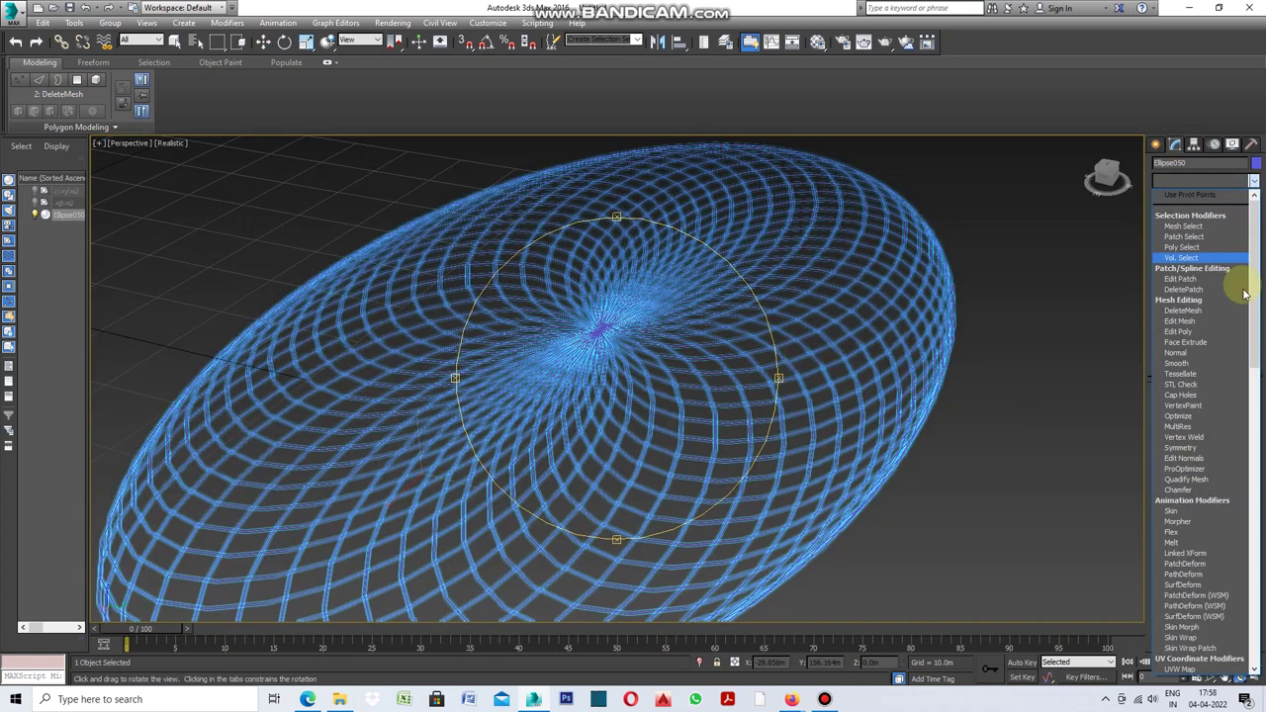
{"action": "left_click", "coordinate": [1203, 329]}
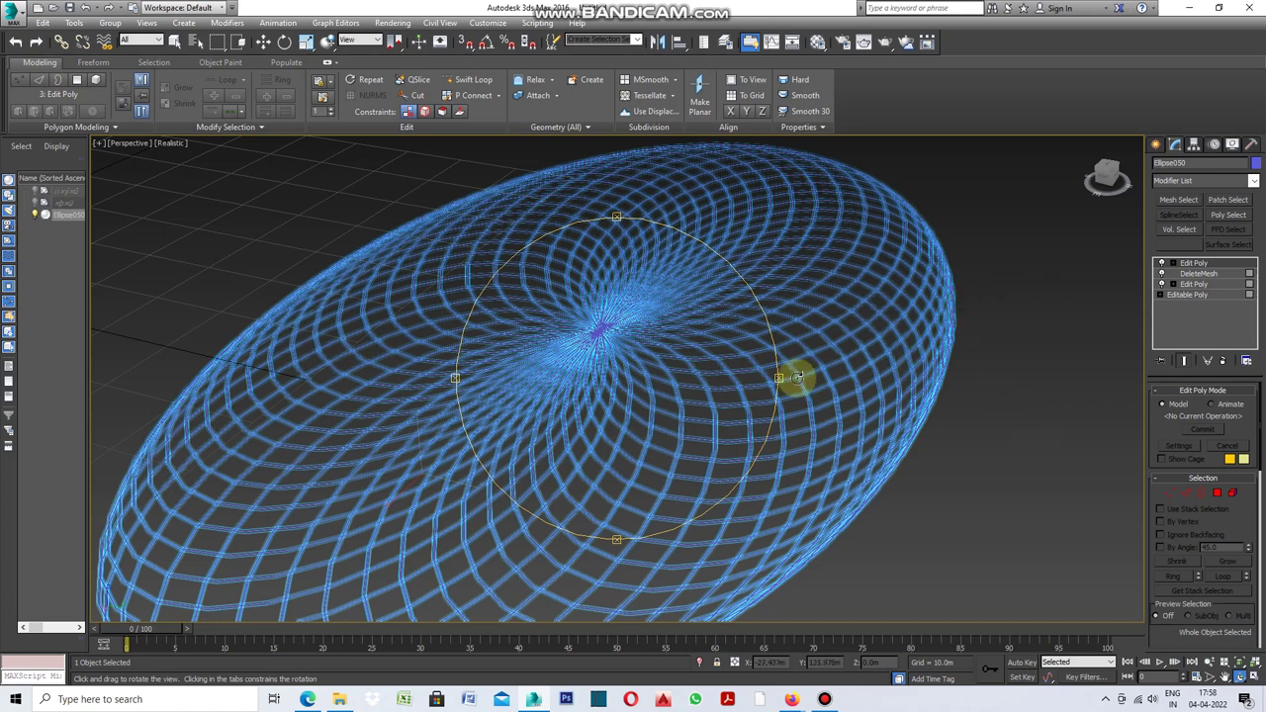
{"action": "left_click", "coordinate": [1156, 145]}
{"action": "left_click", "coordinate": [1174, 144]}
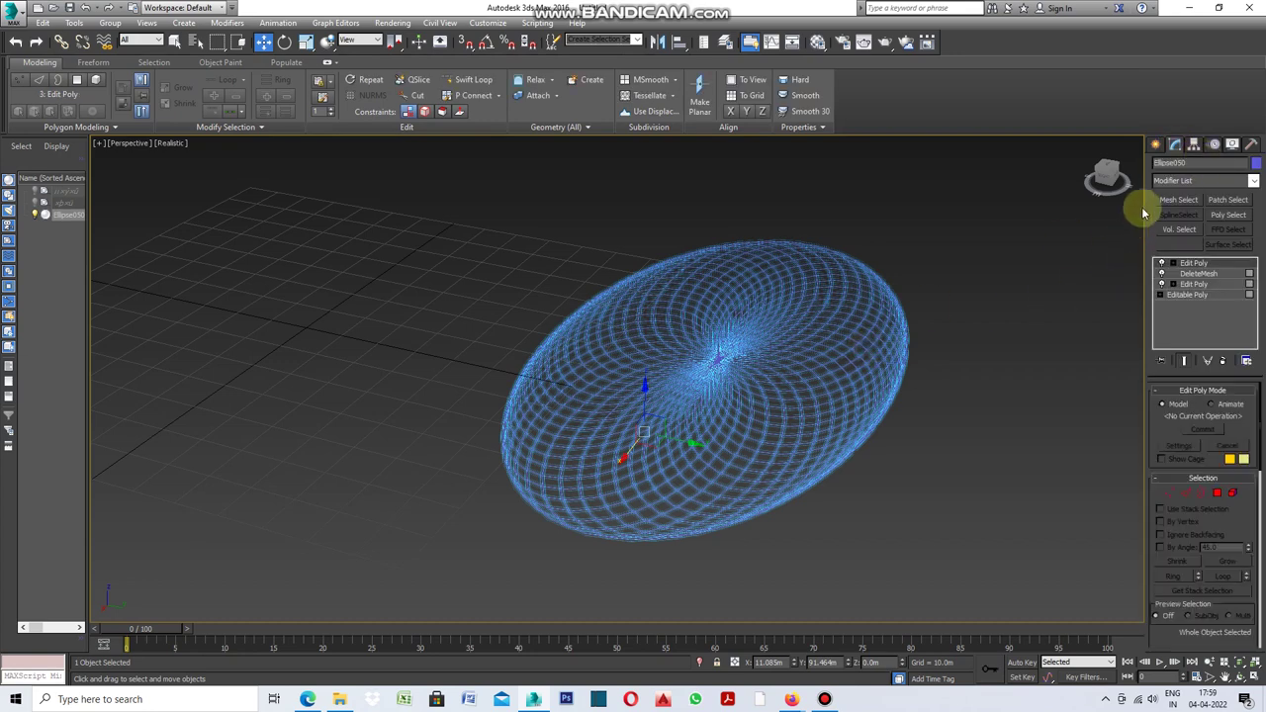
{"action": "left_click", "coordinate": [1253, 182]}
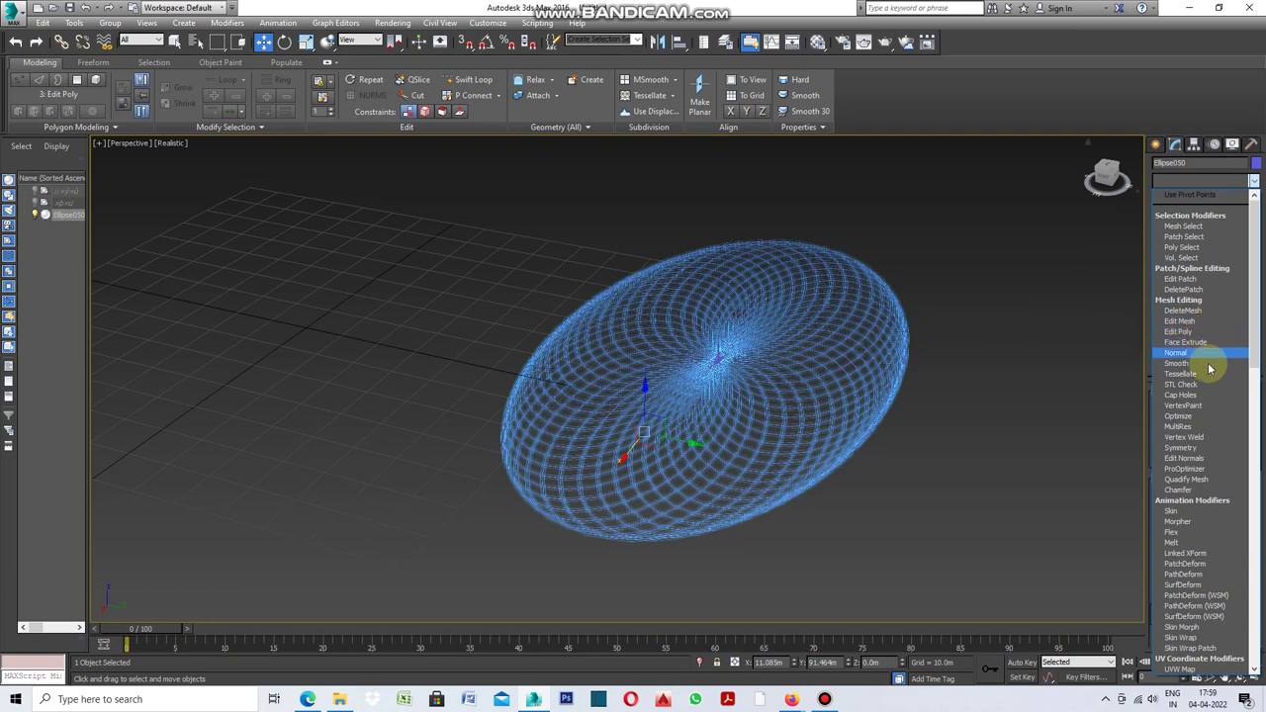
Add a Morpher and capture the current lattice shape as target 01 in channel 1
{"action": "left_click", "coordinate": [1190, 520]}
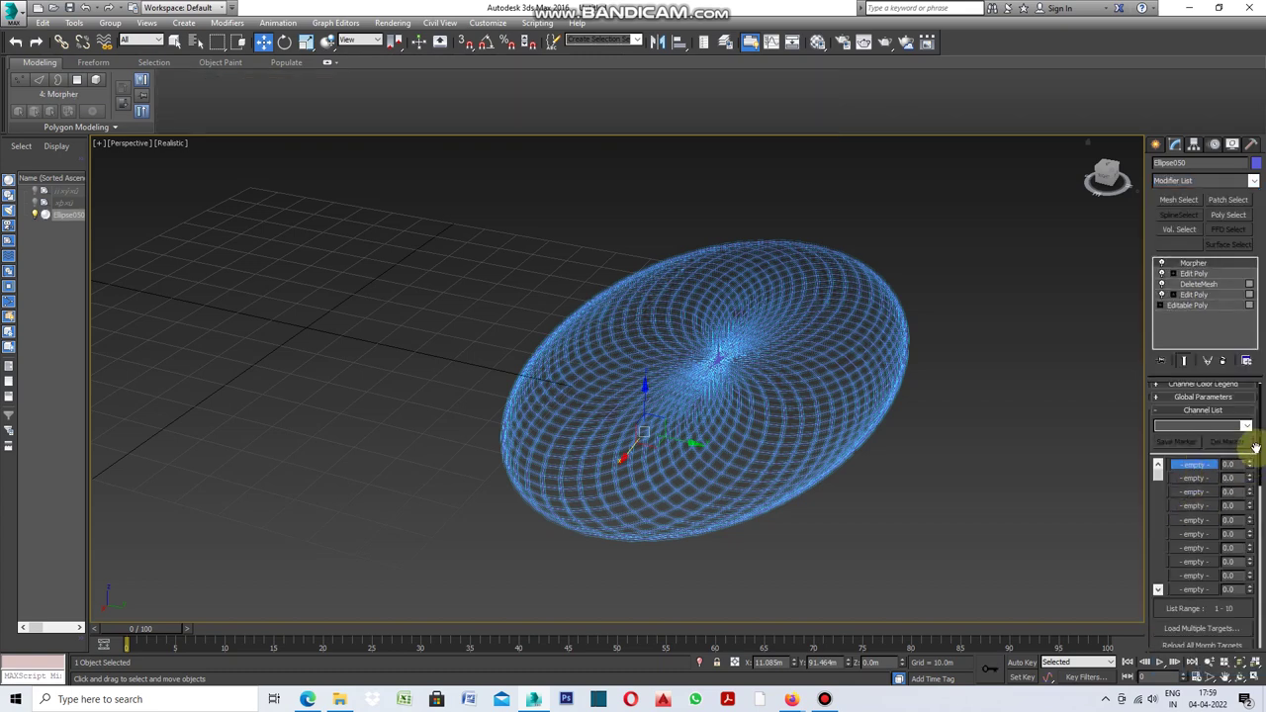
{"action": "left_click_drag", "start_coordinate": [1261, 427], "coordinate": [1261, 497]}
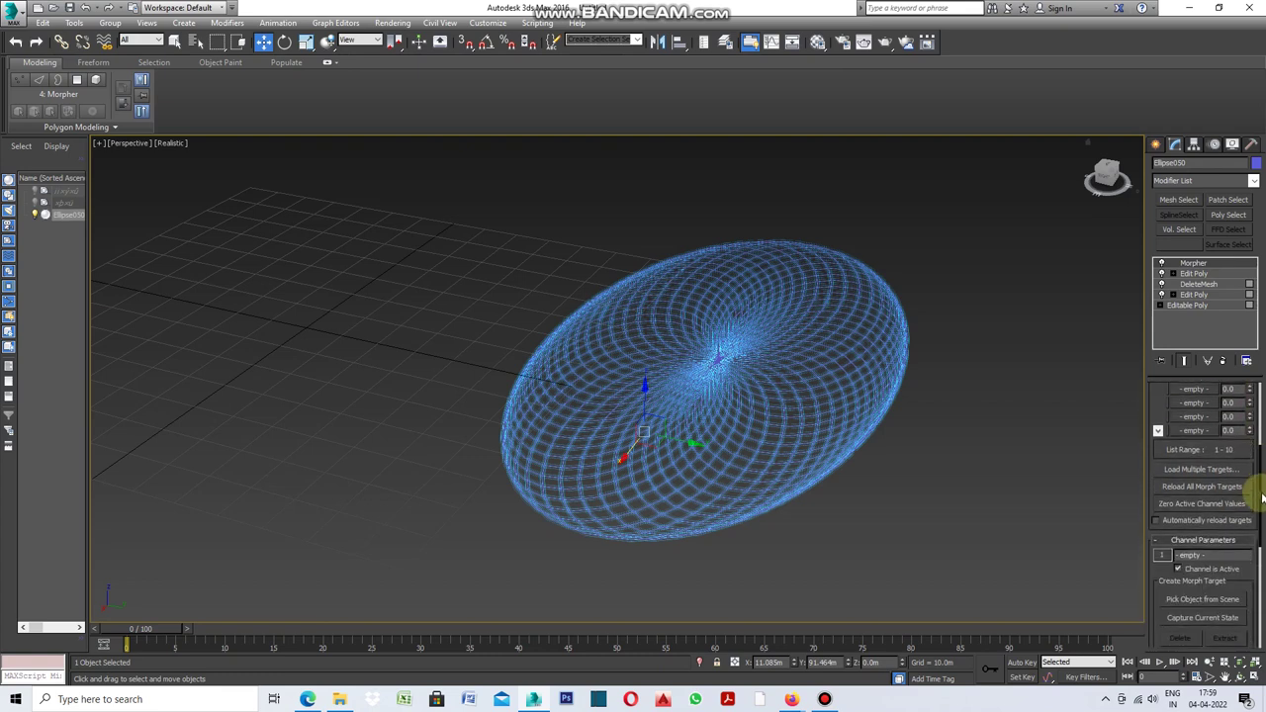
{"action": "left_click_drag", "start_coordinate": [1261, 498], "coordinate": [1258, 512]}
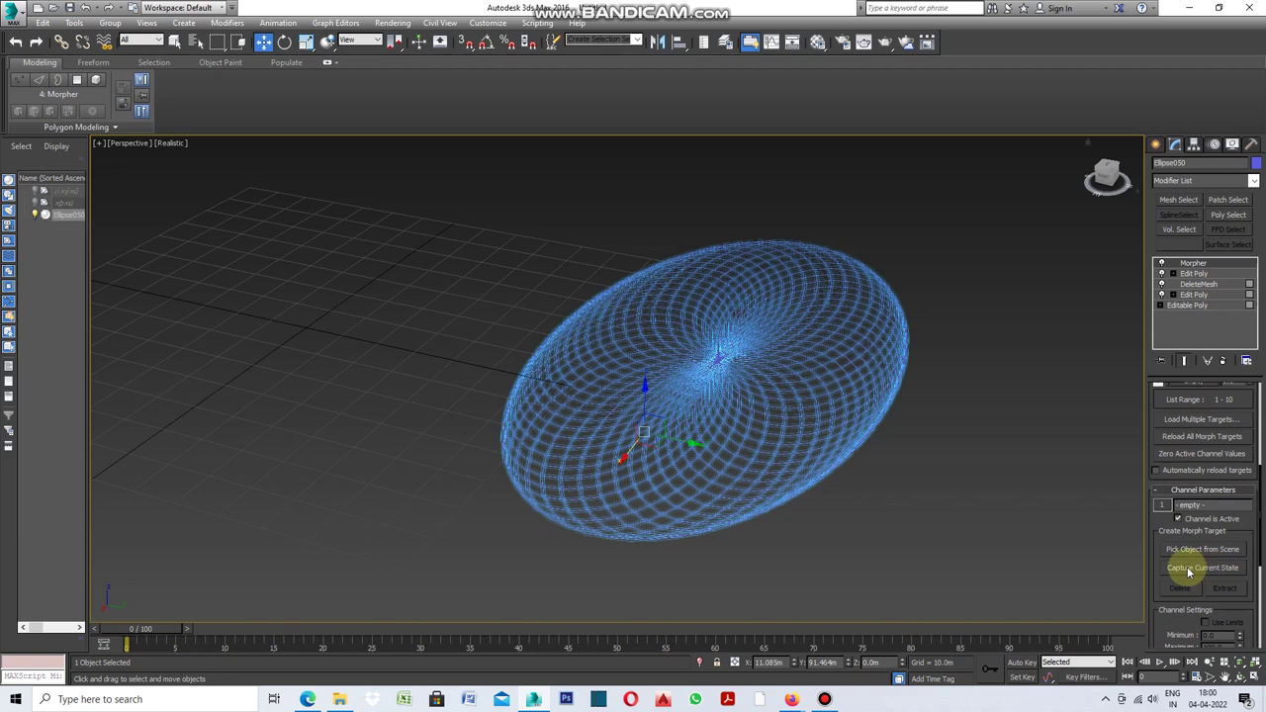
{"action": "left_click", "coordinate": [1203, 568]}
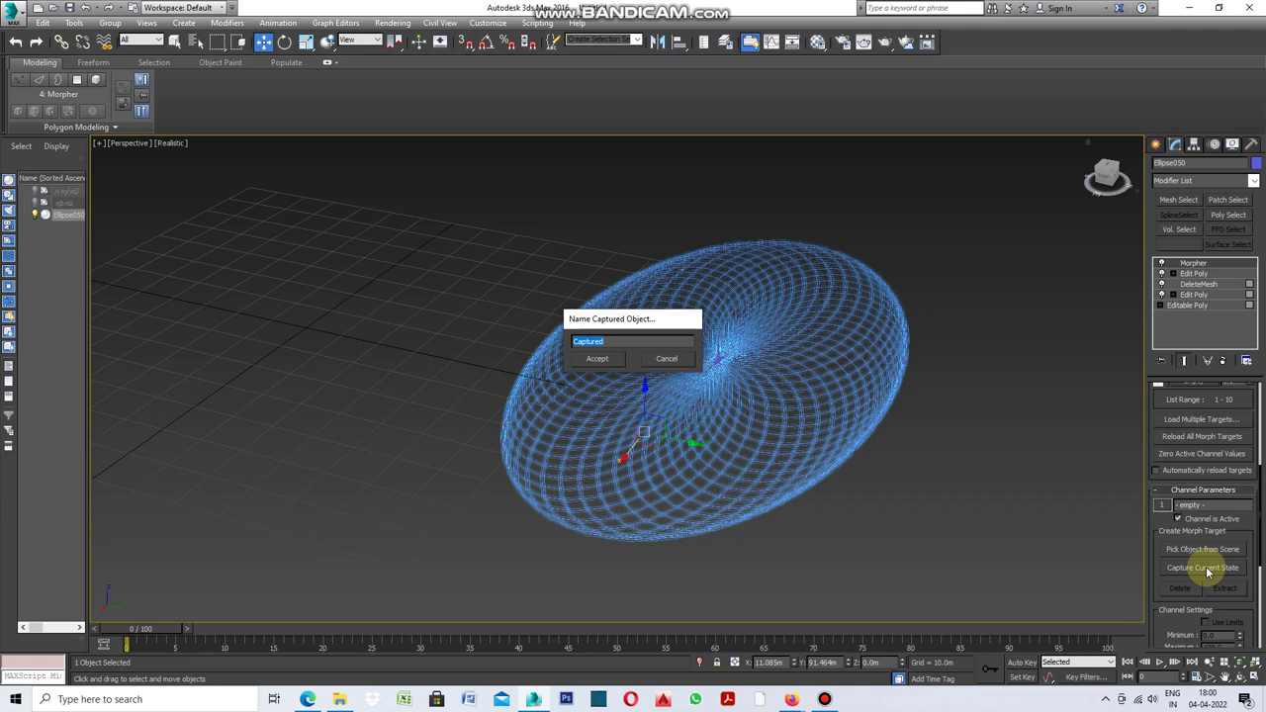
{"action": "type", "text": "o"}
{"action": "left_click", "coordinate": [598, 359]}
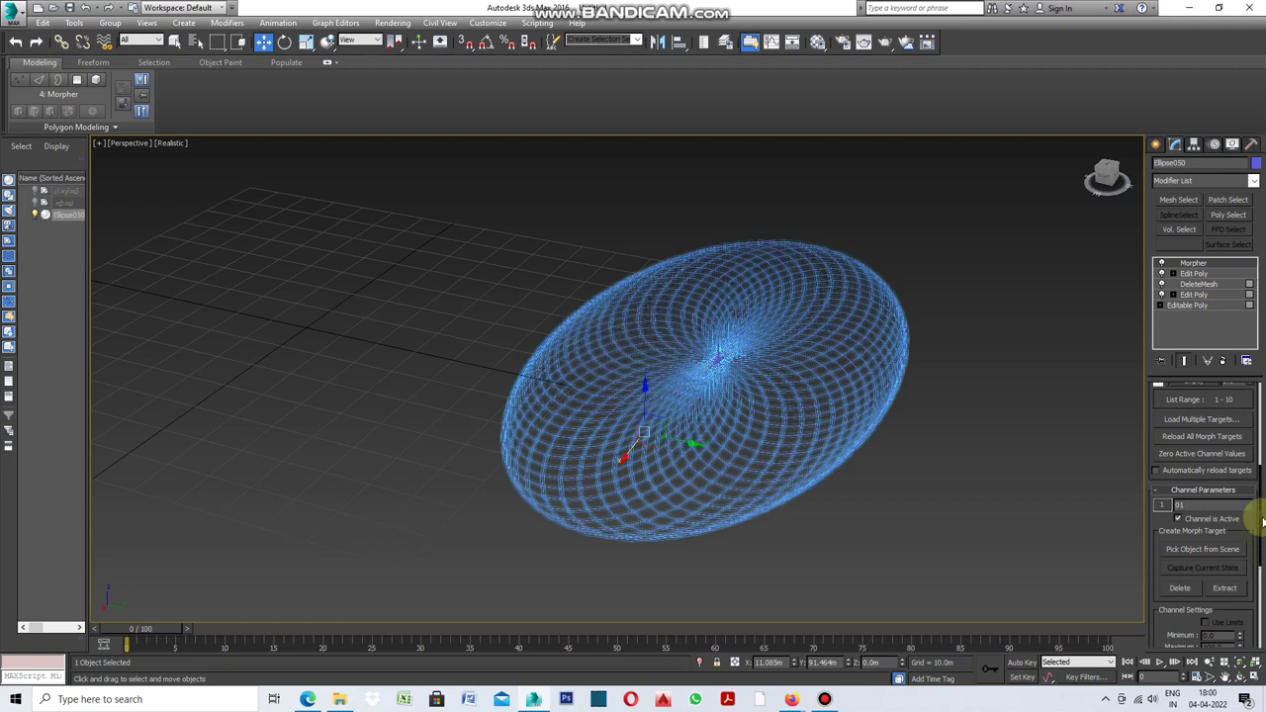
{"action": "left_click_drag", "start_coordinate": [1256, 486], "coordinate": [1260, 396]}
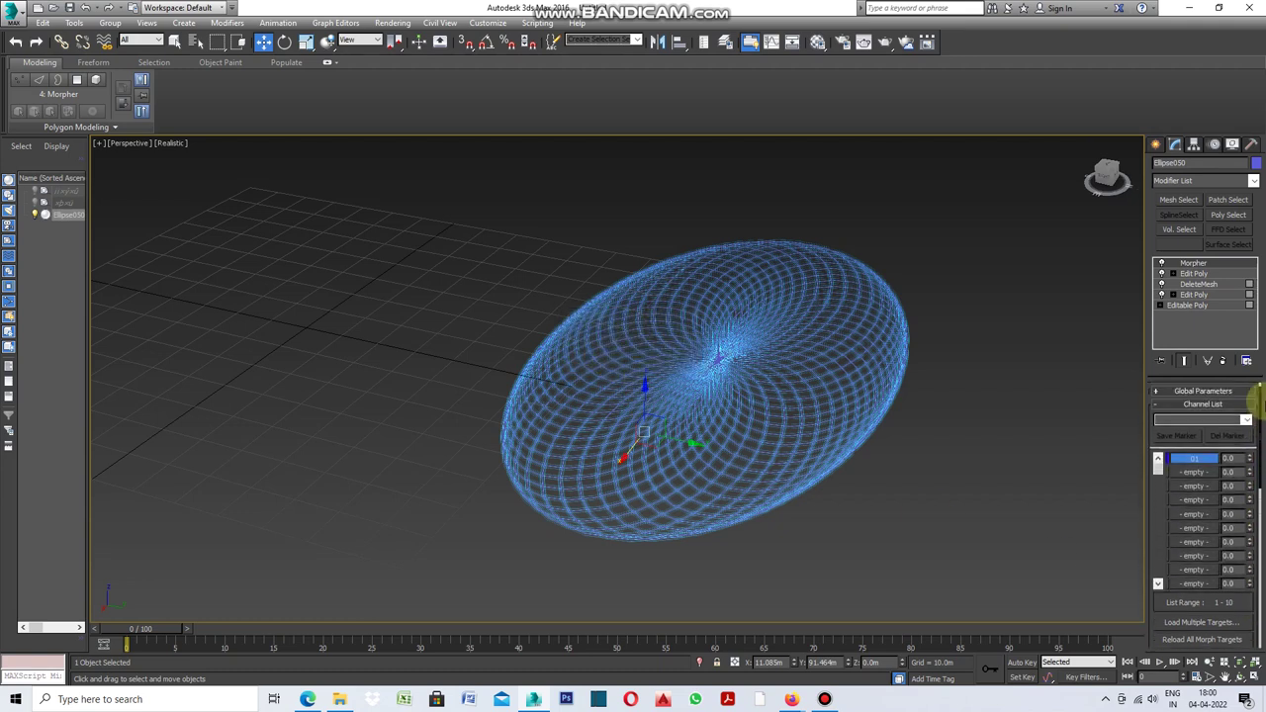
{"action": "left_click", "coordinate": [1192, 295]}
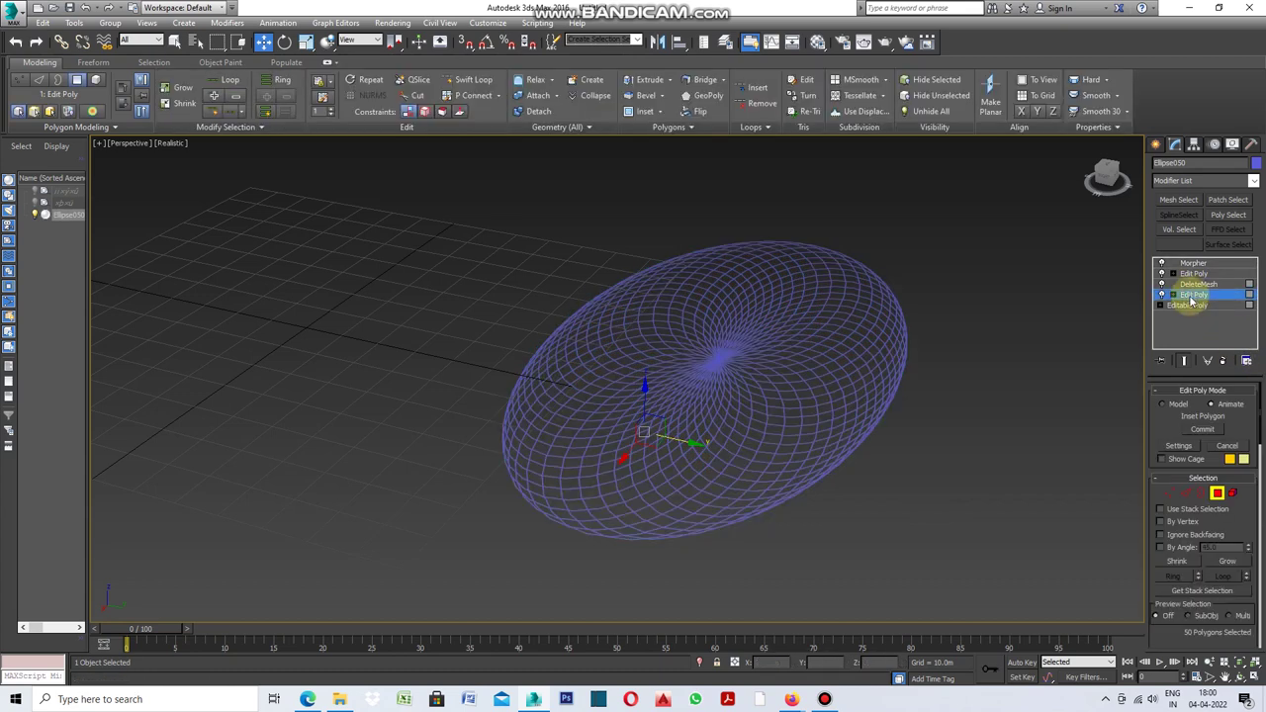
Increase the polygon inset Amount to 1.657m and commit it, thickening the lattice strips
{"action": "left_click", "coordinate": [1185, 450]}
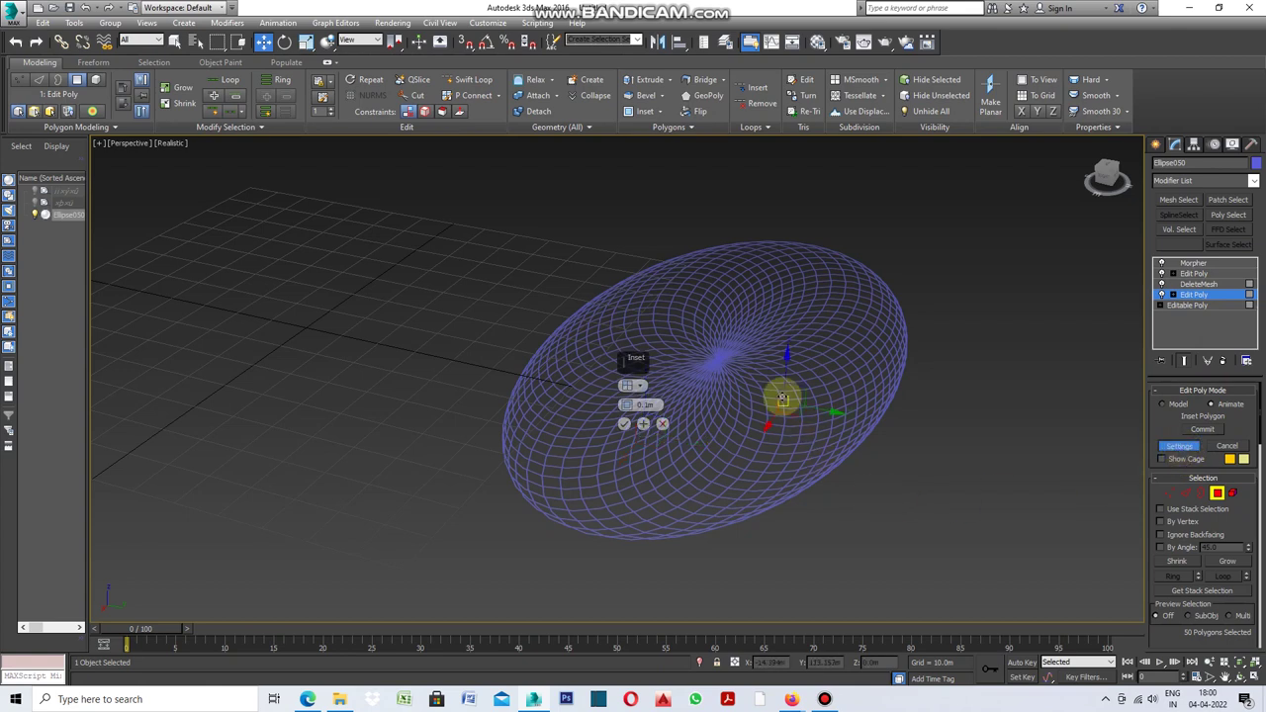
{"action": "scroll", "coordinate": [782, 398], "scroll_direction": "up", "scroll_amount": 3}
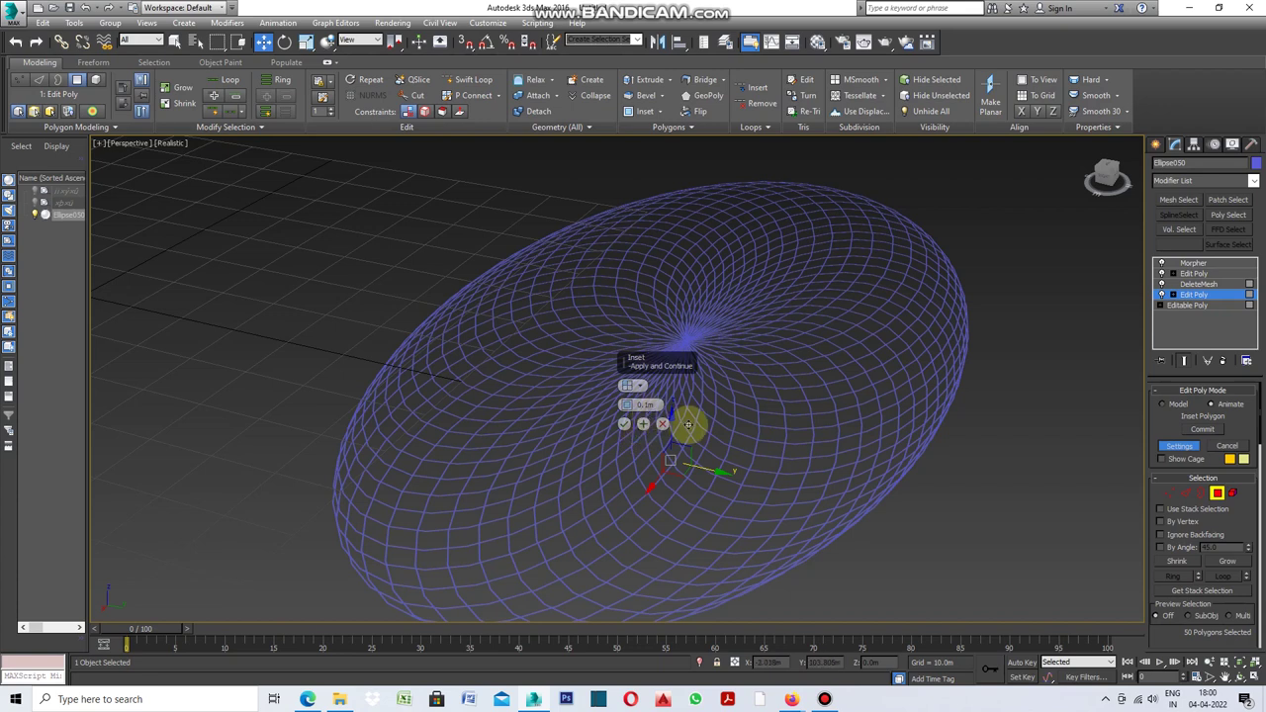
{"action": "scroll", "coordinate": [645, 431], "scroll_direction": "up", "scroll_amount": 2}
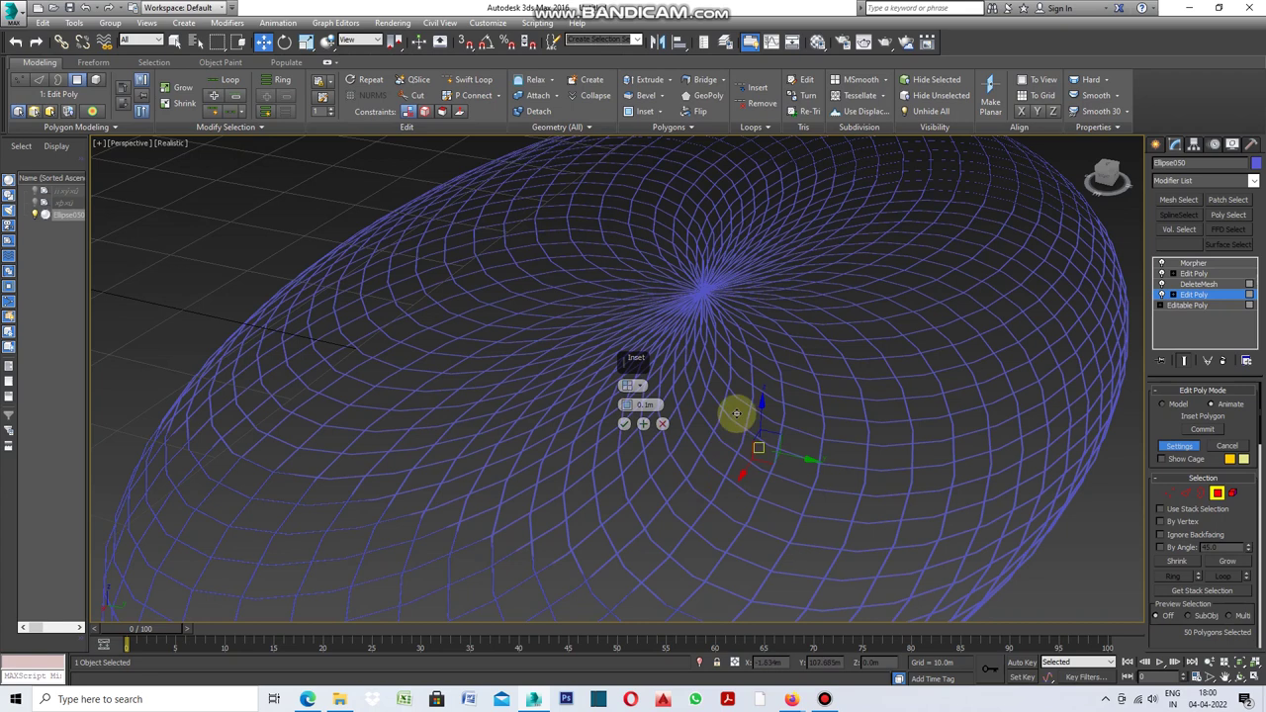
{"action": "mouse_move", "coordinate": [626, 405]}
{"action": "left_mouse_down"}
{"action": "mouse_move", "coordinate": [627, 385]}
{"action": "mouse_move", "coordinate": [631, 416]}
{"action": "mouse_move", "coordinate": [630, 389]}
{"action": "left_mouse_up"}
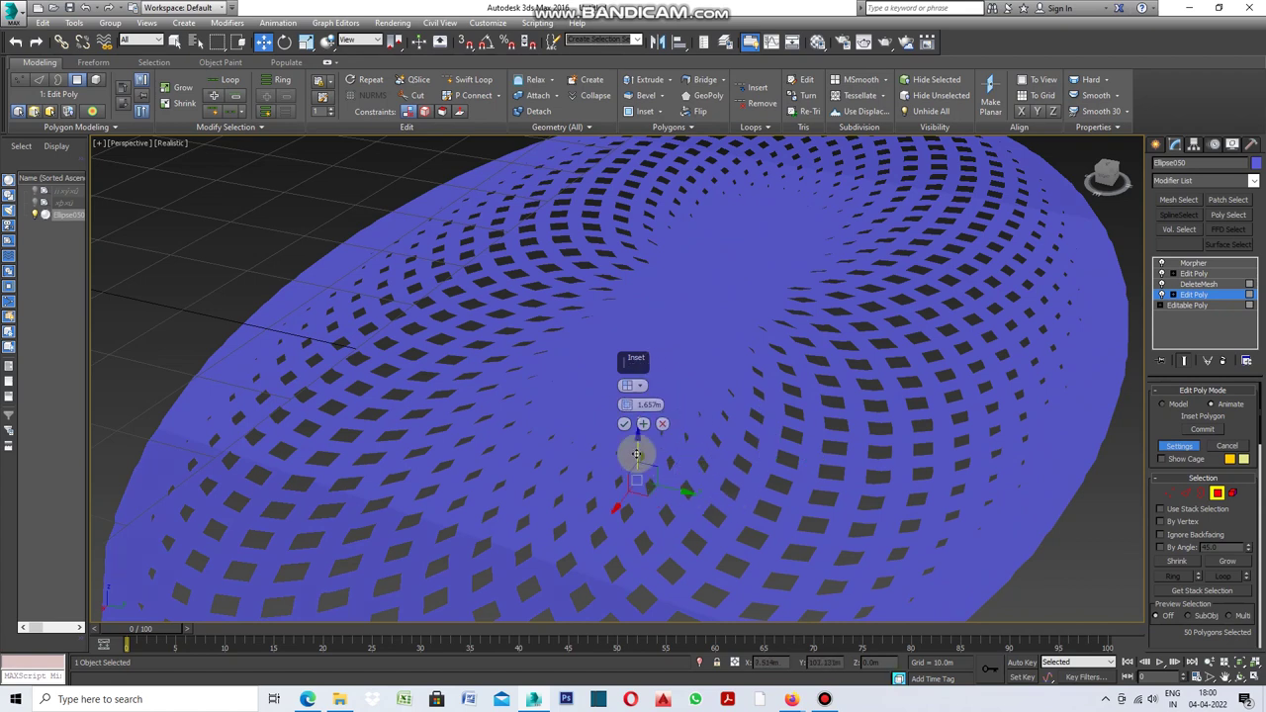
{"action": "left_click", "coordinate": [624, 424]}
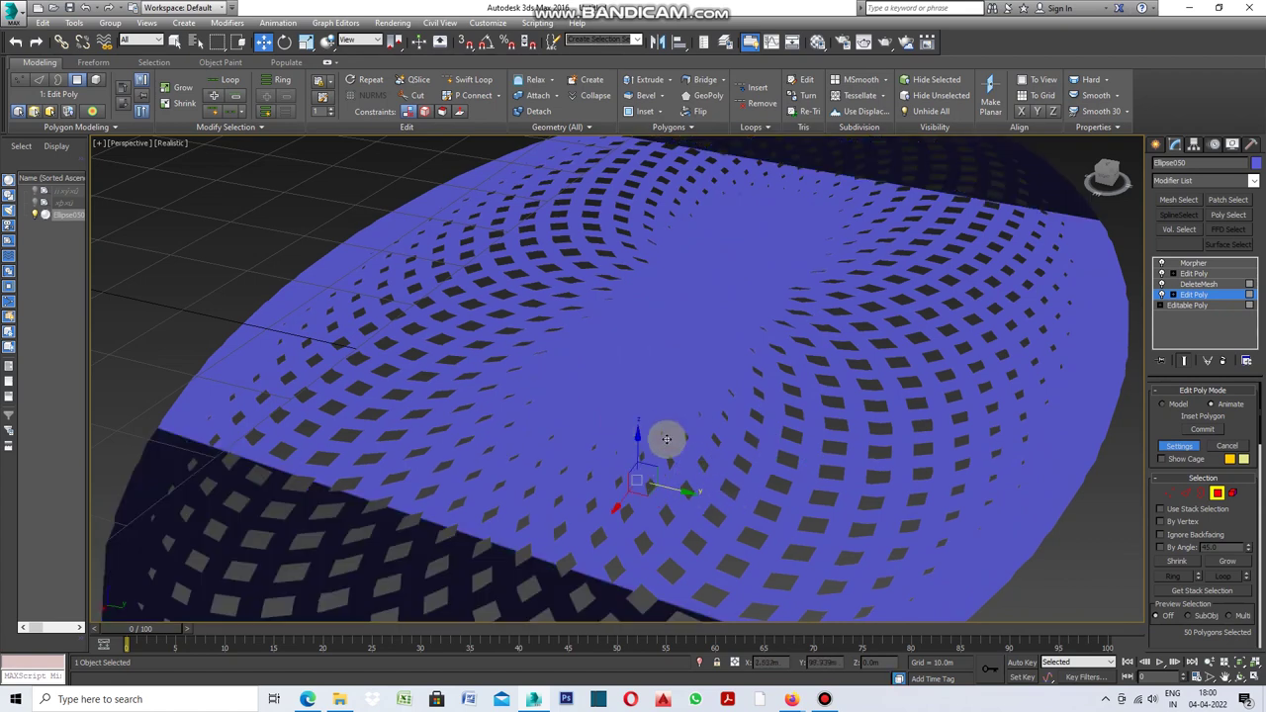
{"action": "scroll", "coordinate": [765, 366], "scroll_direction": "down", "scroll_amount": 3}
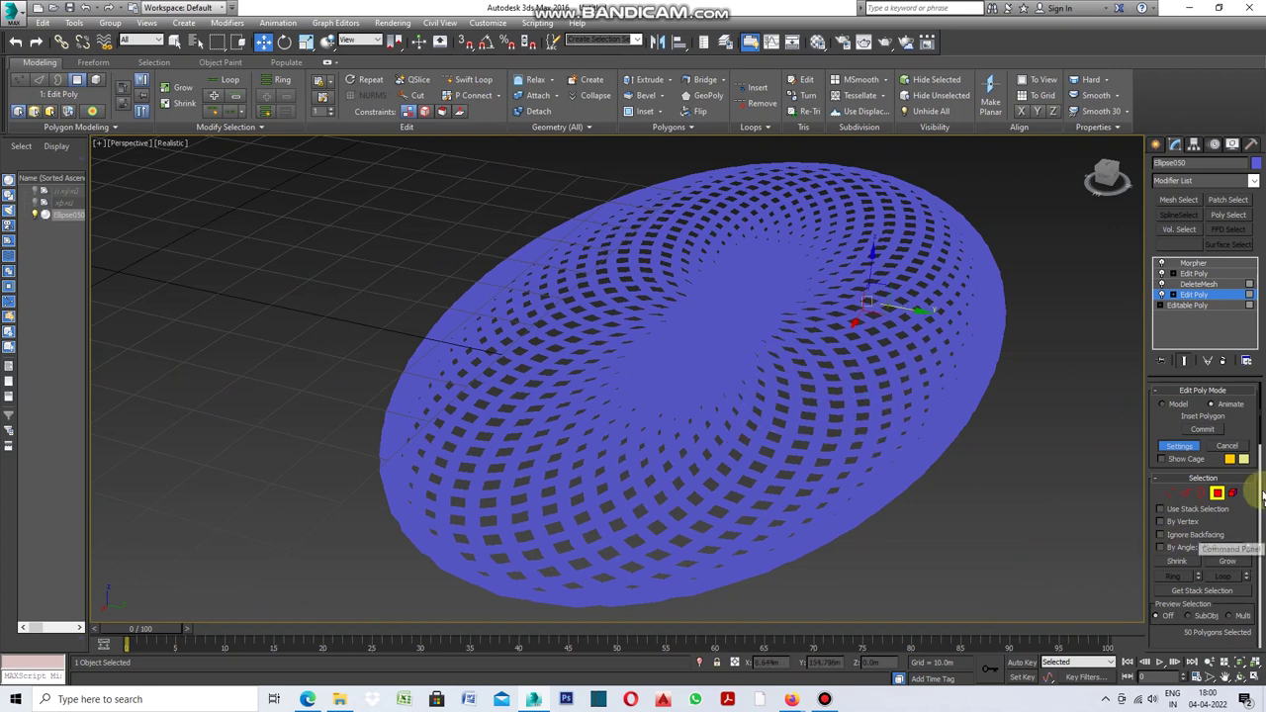
Capture the perforated shape as morph target 02 in the empty channel 2
{"action": "left_click", "coordinate": [1197, 265]}
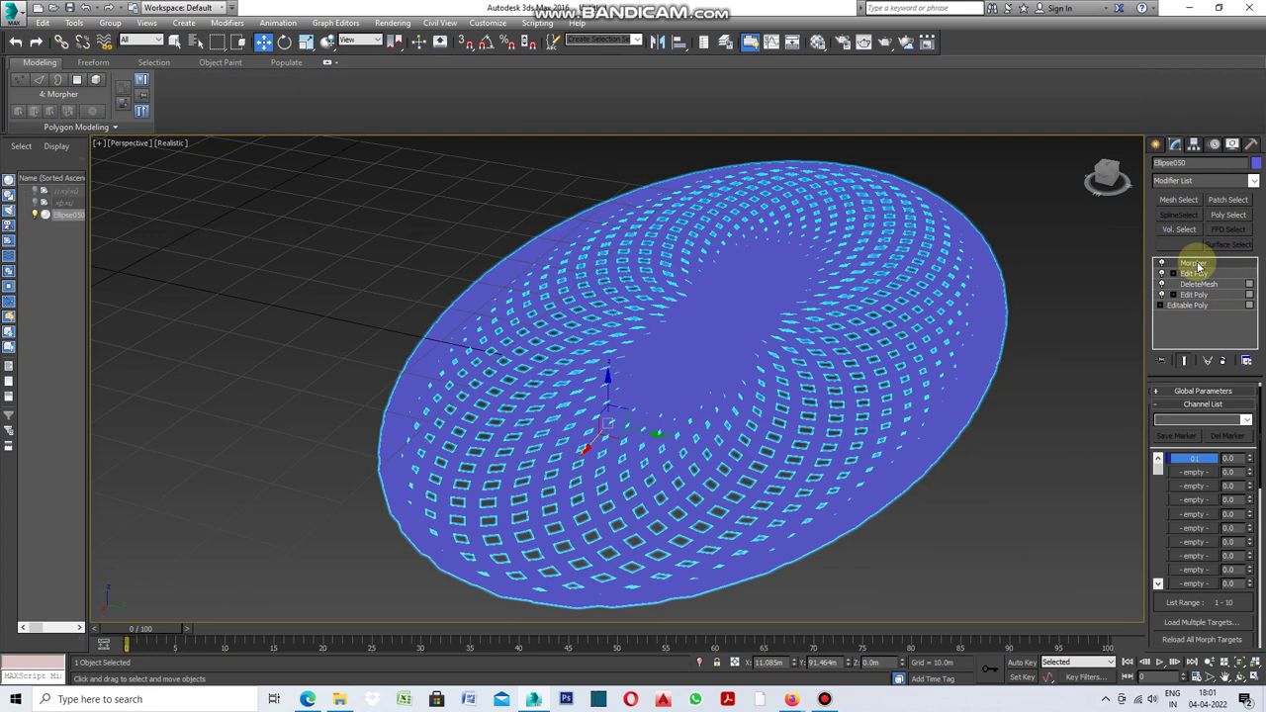
{"action": "left_click", "coordinate": [1194, 473]}
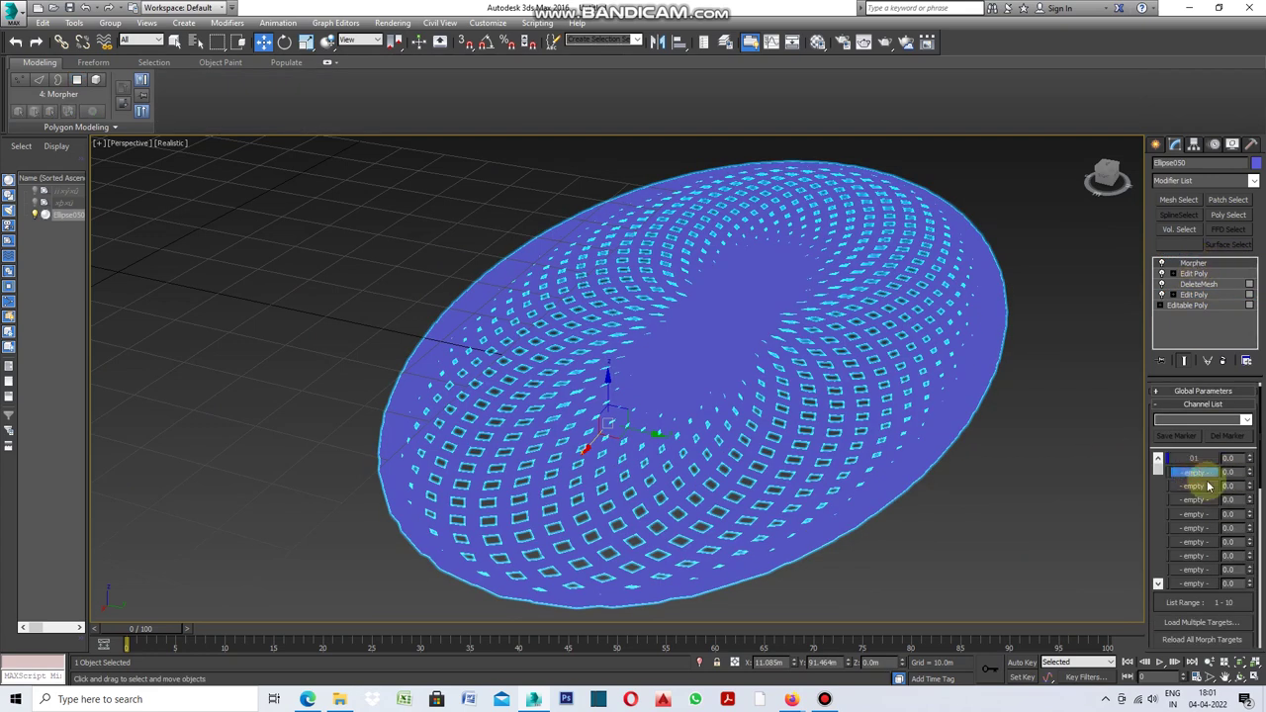
{"action": "left_click_drag", "start_coordinate": [1258, 437], "coordinate": [1260, 529]}
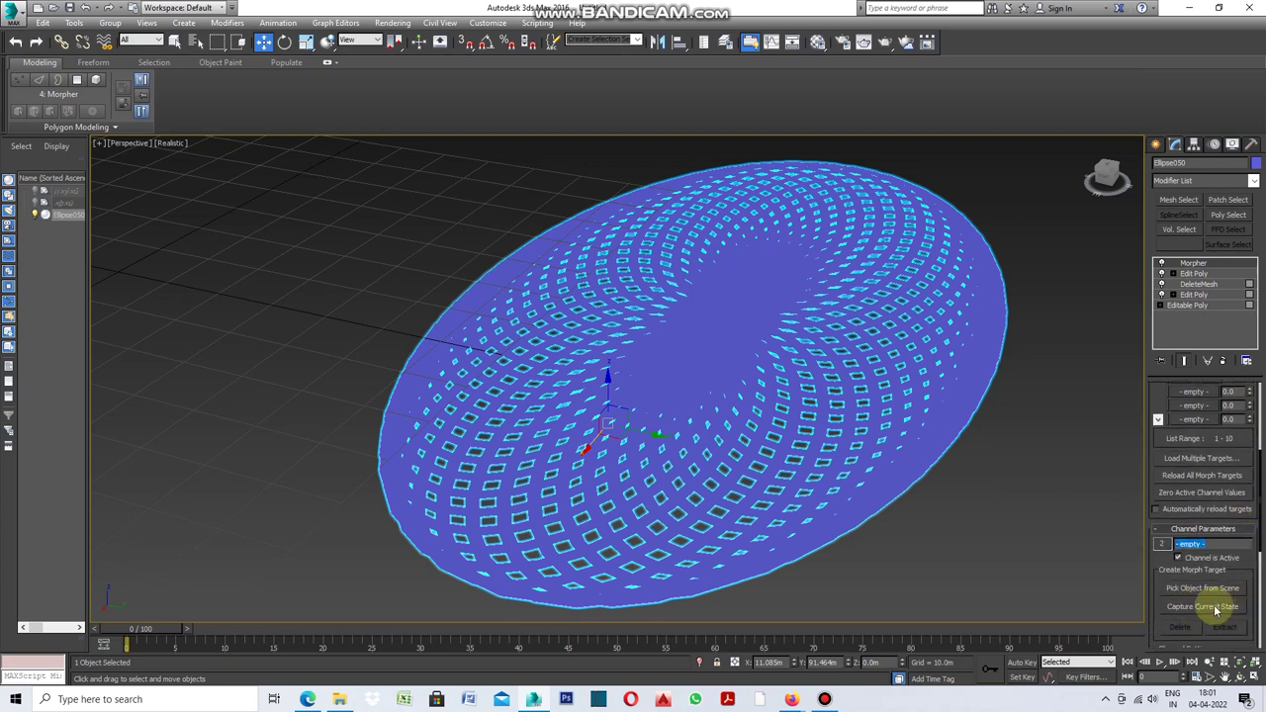
{"action": "left_click", "coordinate": [1203, 605]}
{"action": "type", "text": "02"}
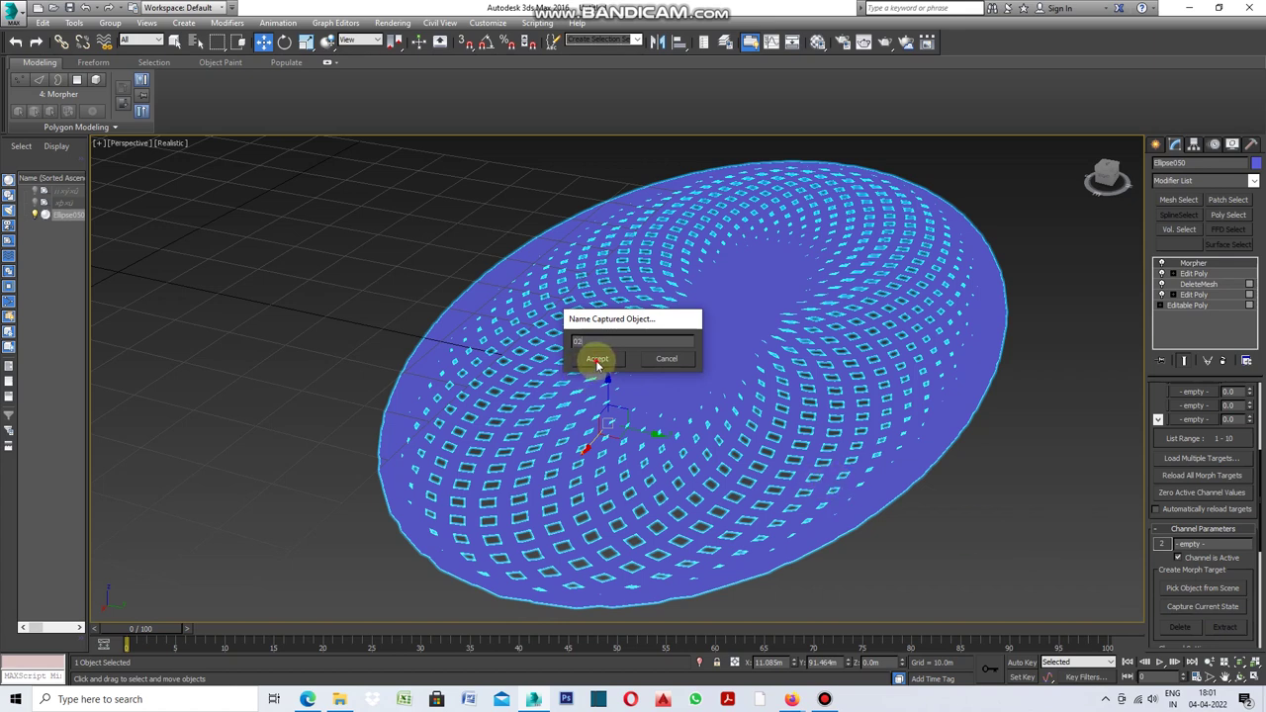
{"action": "left_click", "coordinate": [596, 358]}
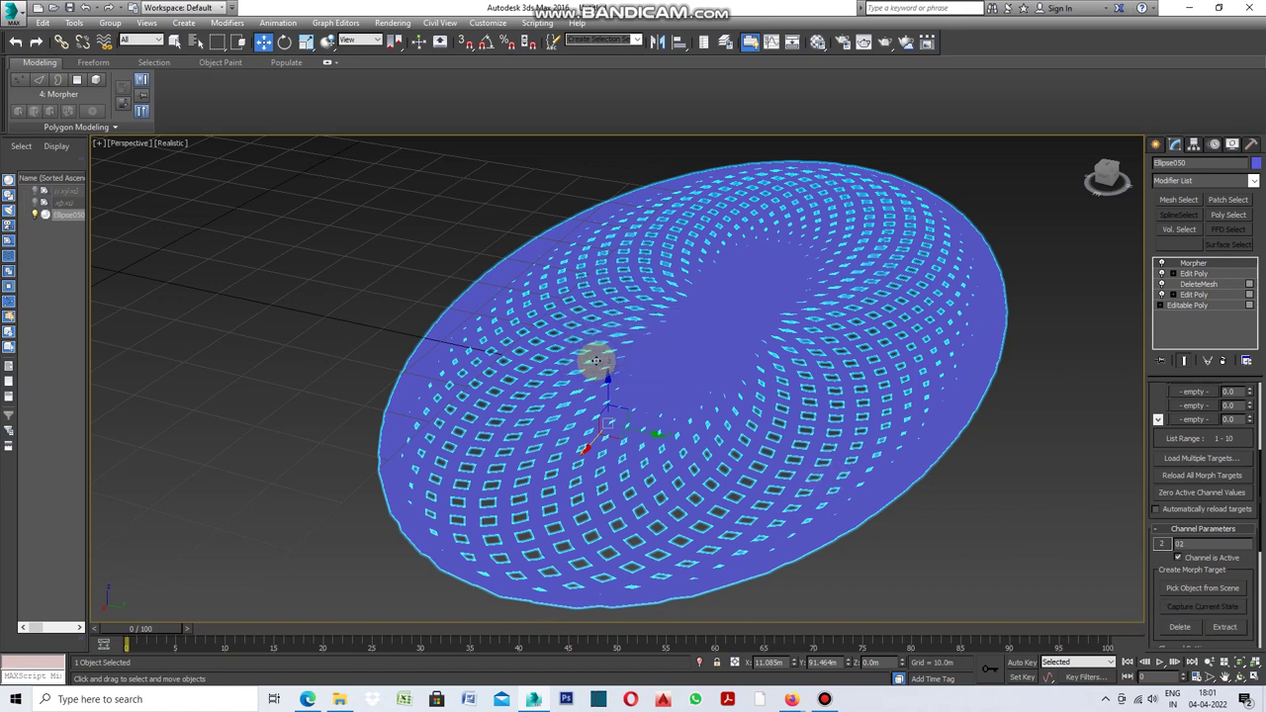
{"action": "mouse_move", "coordinate": [1261, 516]}
{"action": "scroll", "coordinate": [1261, 515], "scroll_direction": "up", "scroll_amount": 3}
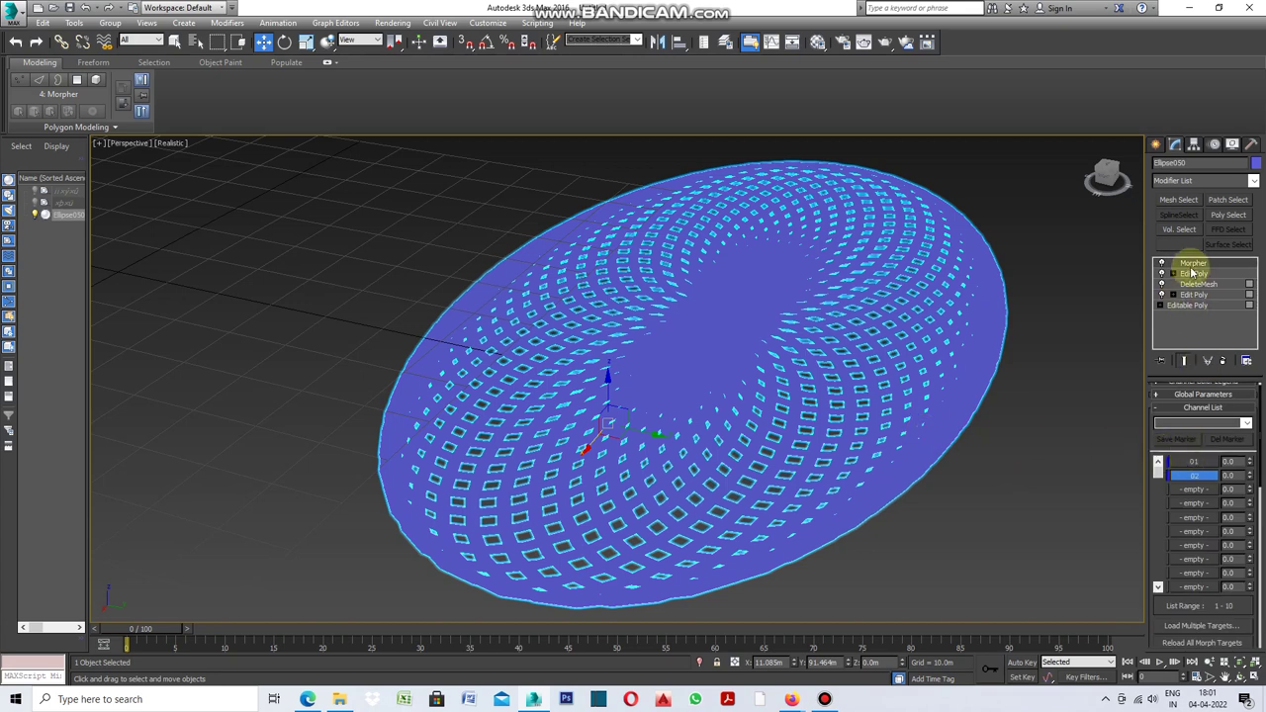
Drag morph channel 01's spinner to set it to 100
{"action": "left_click", "coordinate": [1195, 462]}
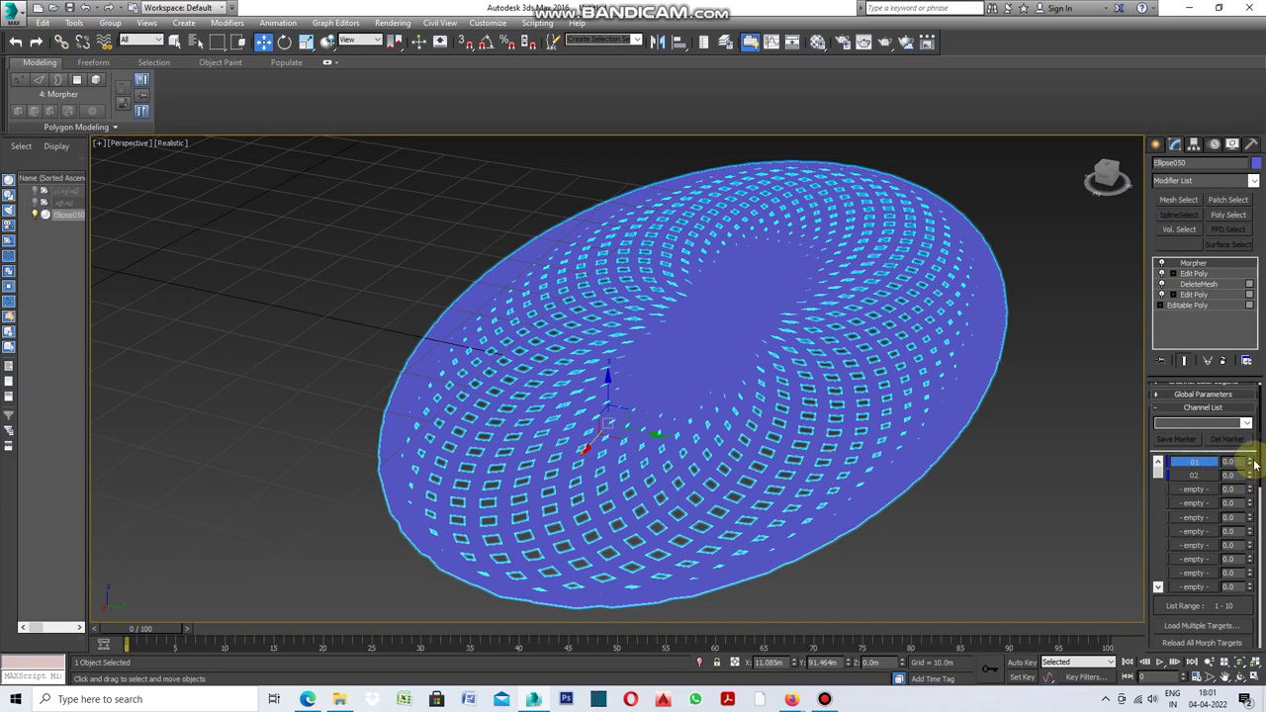
{"action": "mouse_move", "coordinate": [1250, 462]}
{"action": "left_mouse_down"}
{"action": "mouse_move", "coordinate": [1256, 368]}
{"action": "mouse_move", "coordinate": [1258, 440]}
{"action": "mouse_move", "coordinate": [8, 435]}
{"action": "mouse_move", "coordinate": [8, 471]}
{"action": "mouse_move", "coordinate": [14, 367]}
{"action": "mouse_move", "coordinate": [22, 462]}
{"action": "mouse_move", "coordinate": [23, 418]}
{"action": "mouse_move", "coordinate": [43, 396]}
{"action": "mouse_move", "coordinate": [23, 501]}
{"action": "left_mouse_up"}
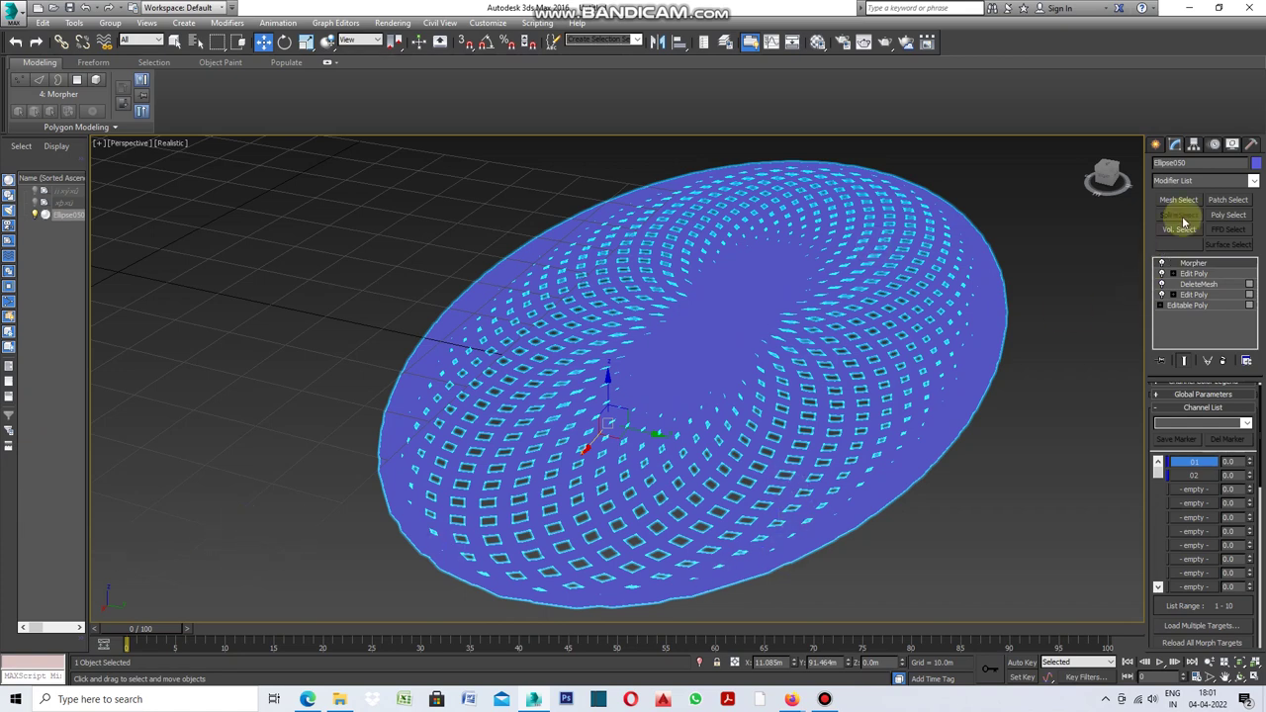
{"action": "left_click", "coordinate": [1253, 181]}
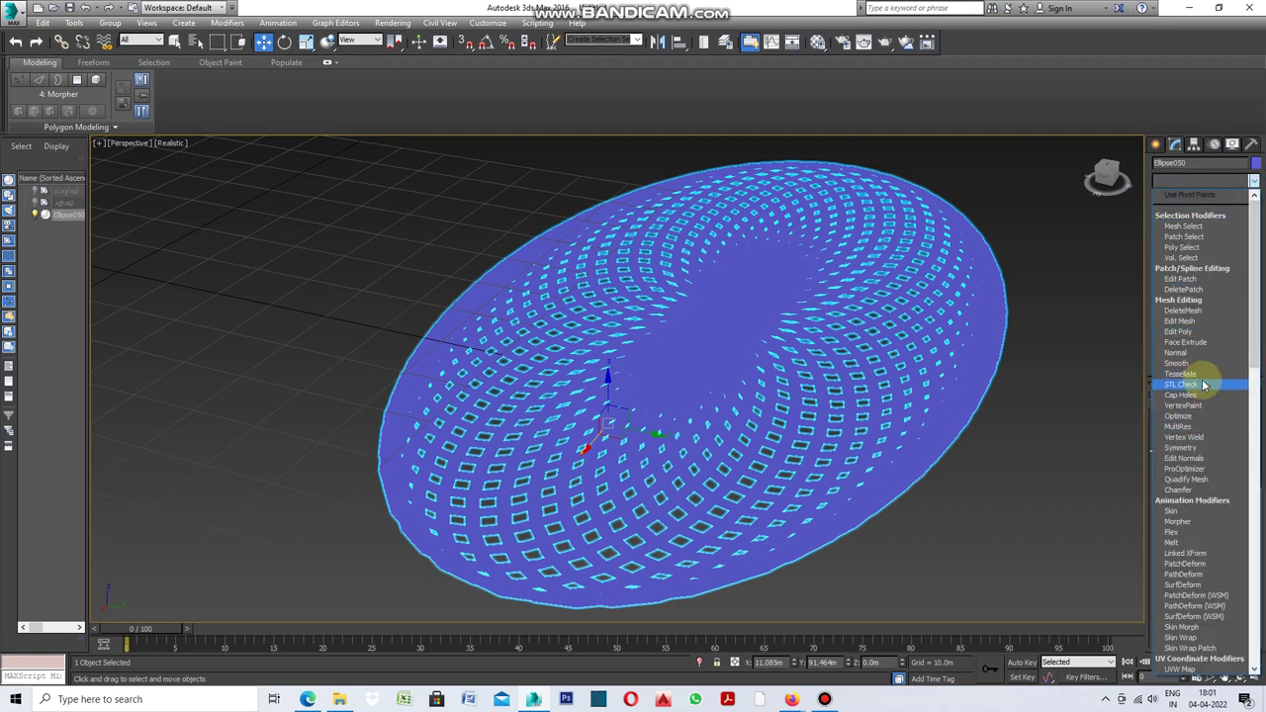
Add Vol. Select at Vertex level with soft selection, Mesh Object volume and falloff 15
{"action": "left_click", "coordinate": [1196, 259]}
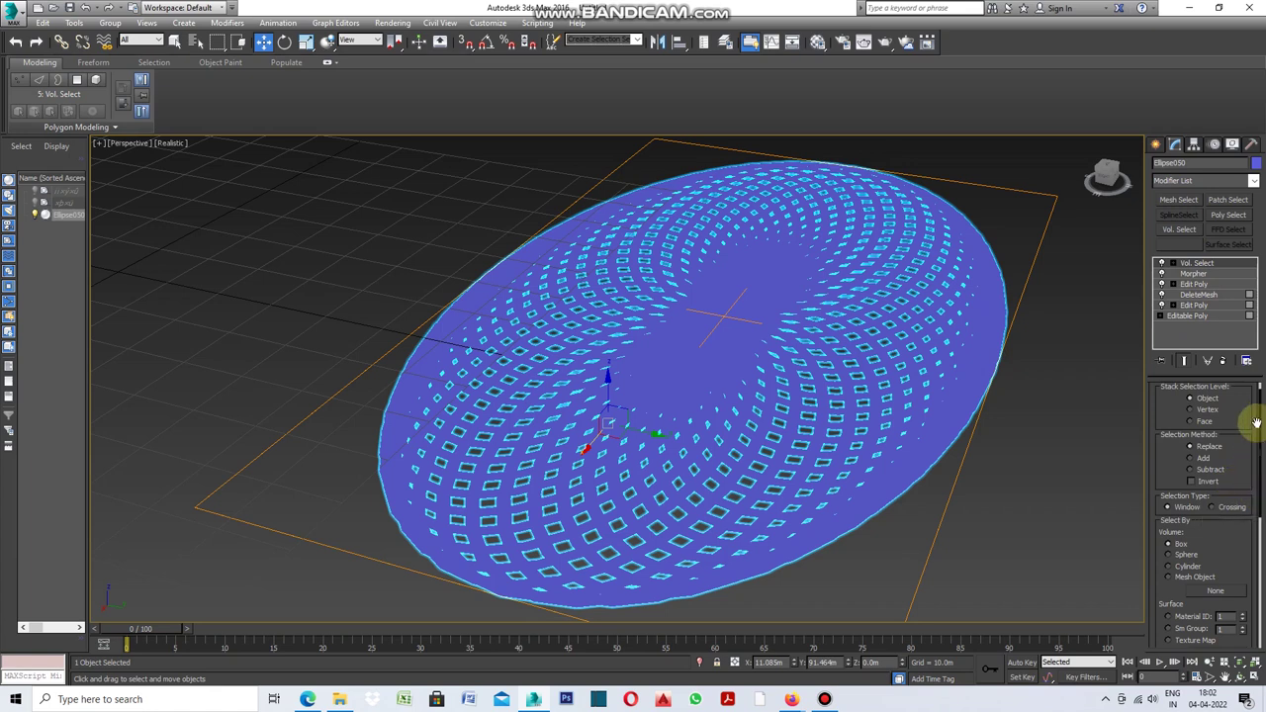
{"action": "left_click", "coordinate": [1191, 410]}
{"action": "left_click_drag", "start_coordinate": [1260, 419], "coordinate": [1260, 546]}
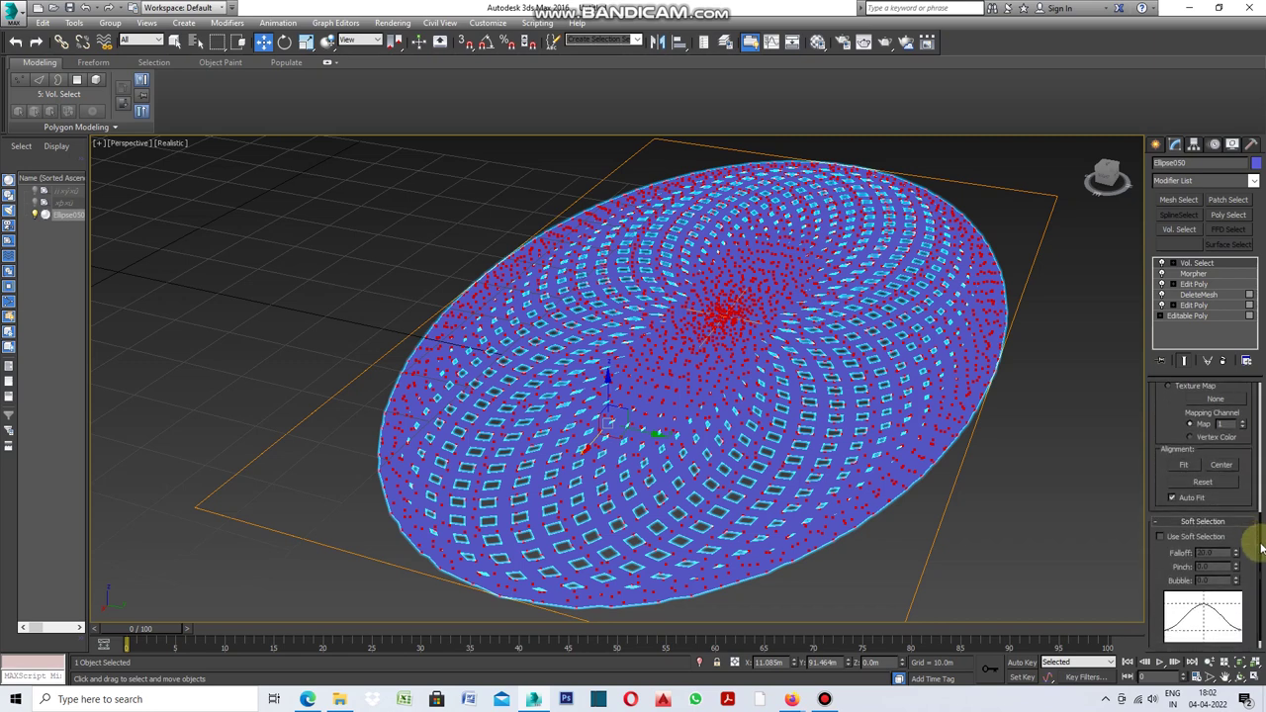
{"action": "left_click", "coordinate": [1161, 537]}
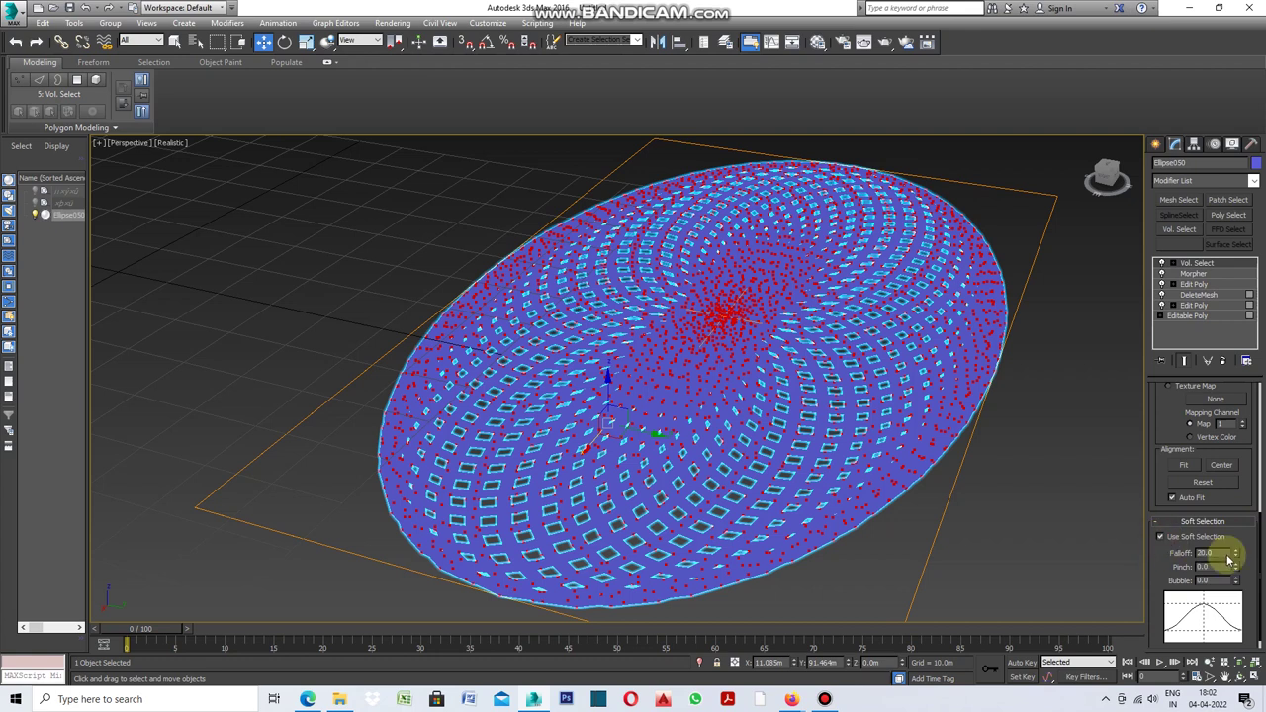
{"action": "mouse_move", "coordinate": [1262, 521]}
{"action": "left_mouse_down"}
{"action": "mouse_move", "coordinate": [1259, 391]}
{"action": "mouse_move", "coordinate": [1259, 458]}
{"action": "left_mouse_up"}
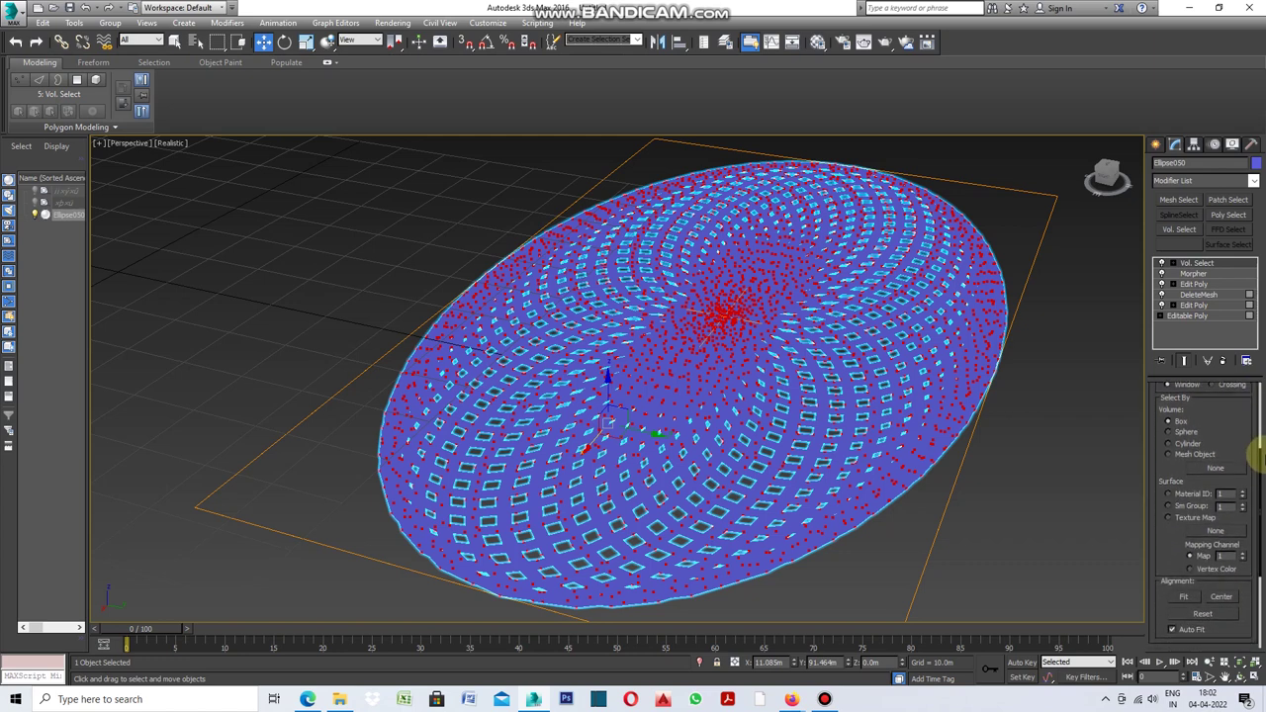
{"action": "left_click", "coordinate": [1169, 454]}
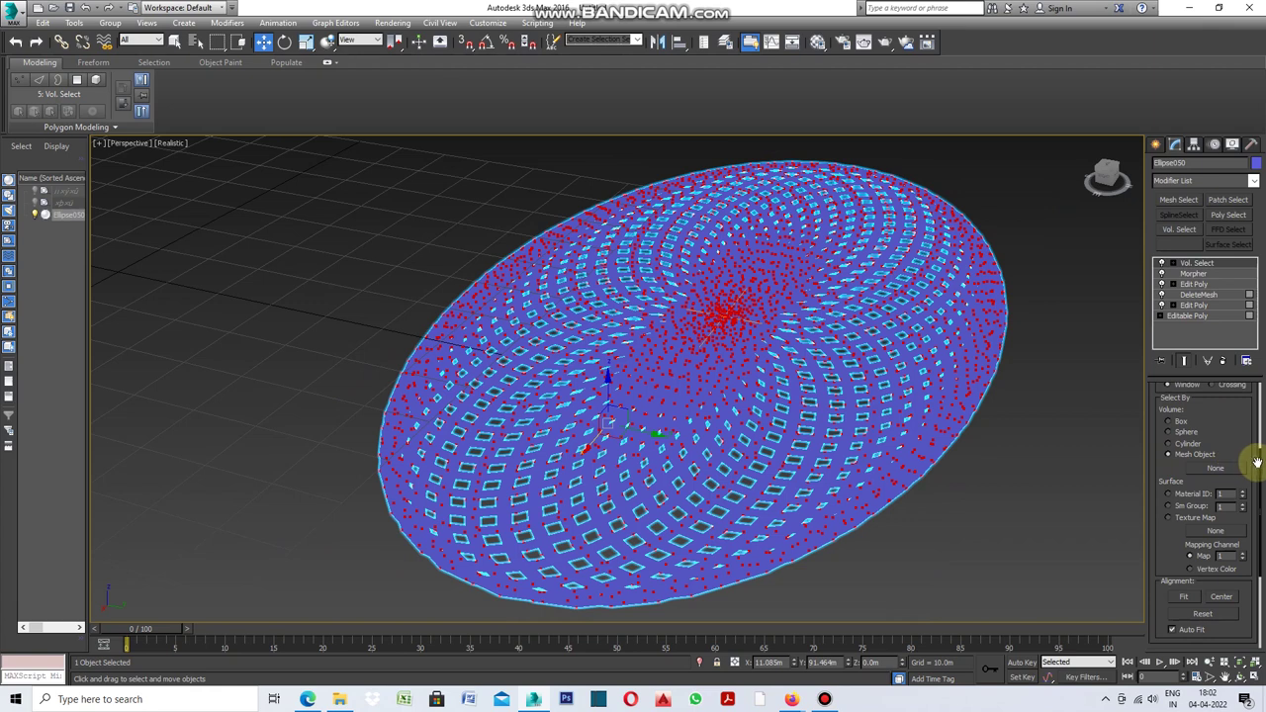
{"action": "mouse_move", "coordinate": [1261, 465]}
{"action": "left_mouse_down"}
{"action": "mouse_move", "coordinate": [1259, 547]}
{"action": "mouse_move", "coordinate": [1187, 540]}
{"action": "left_mouse_up"}
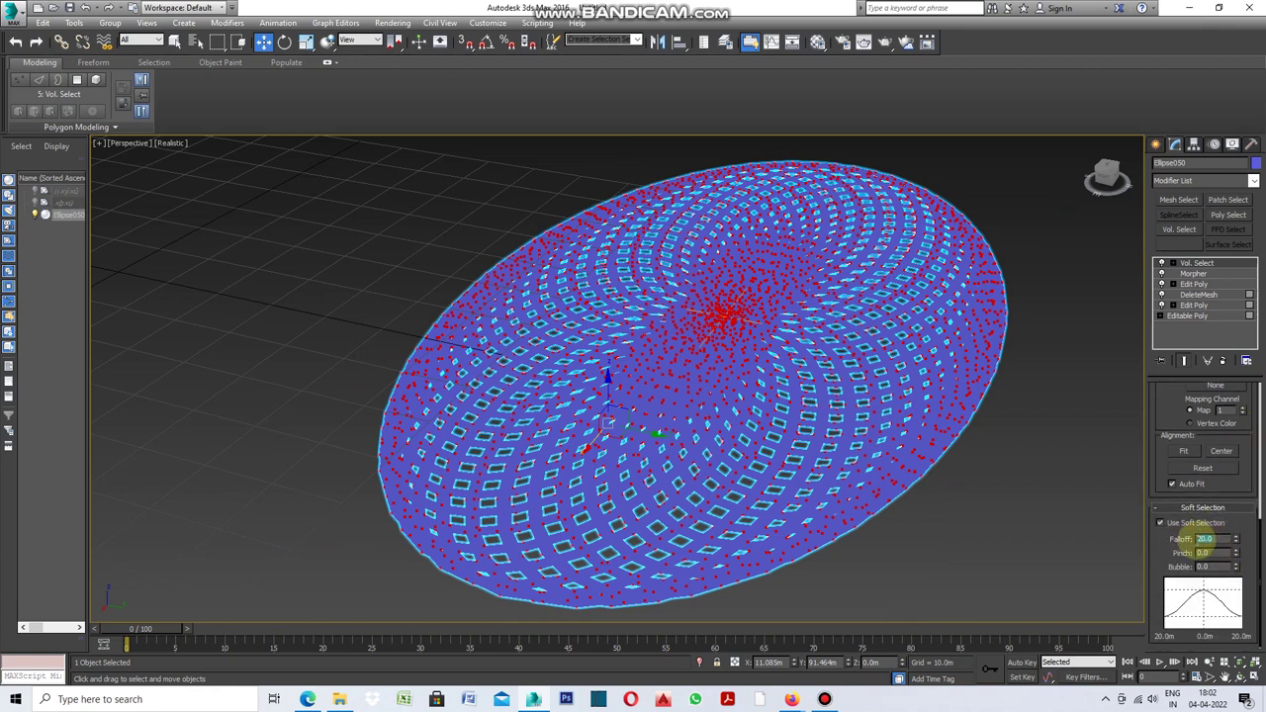
{"action": "type", "text": "15"}
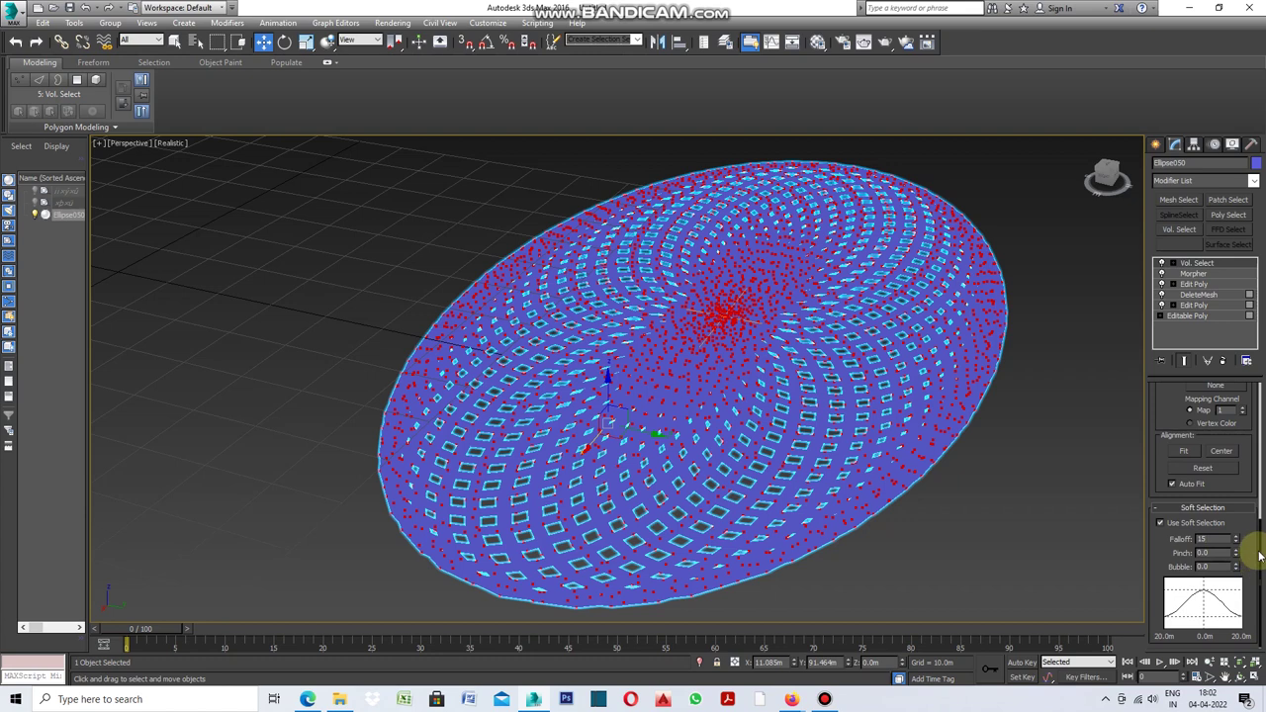
{"action": "left_click_drag", "start_coordinate": [1260, 551], "coordinate": [1248, 403]}
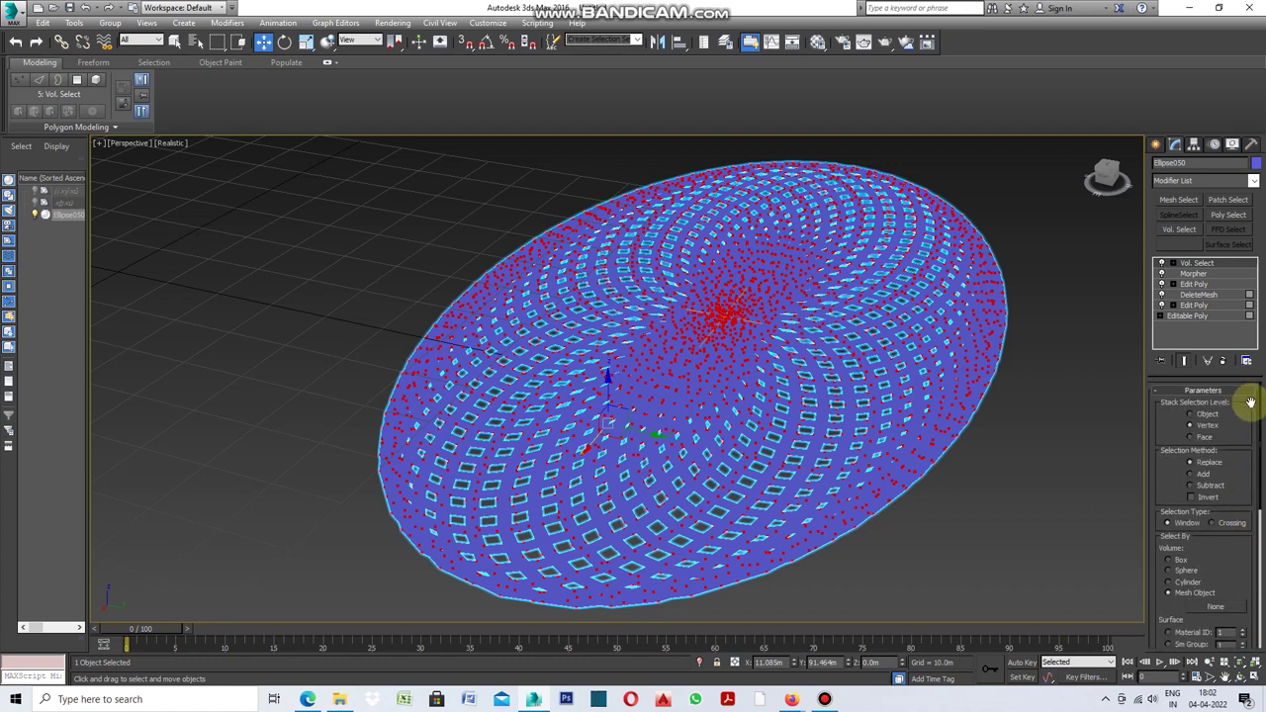
{"action": "left_click", "coordinate": [1158, 145]}
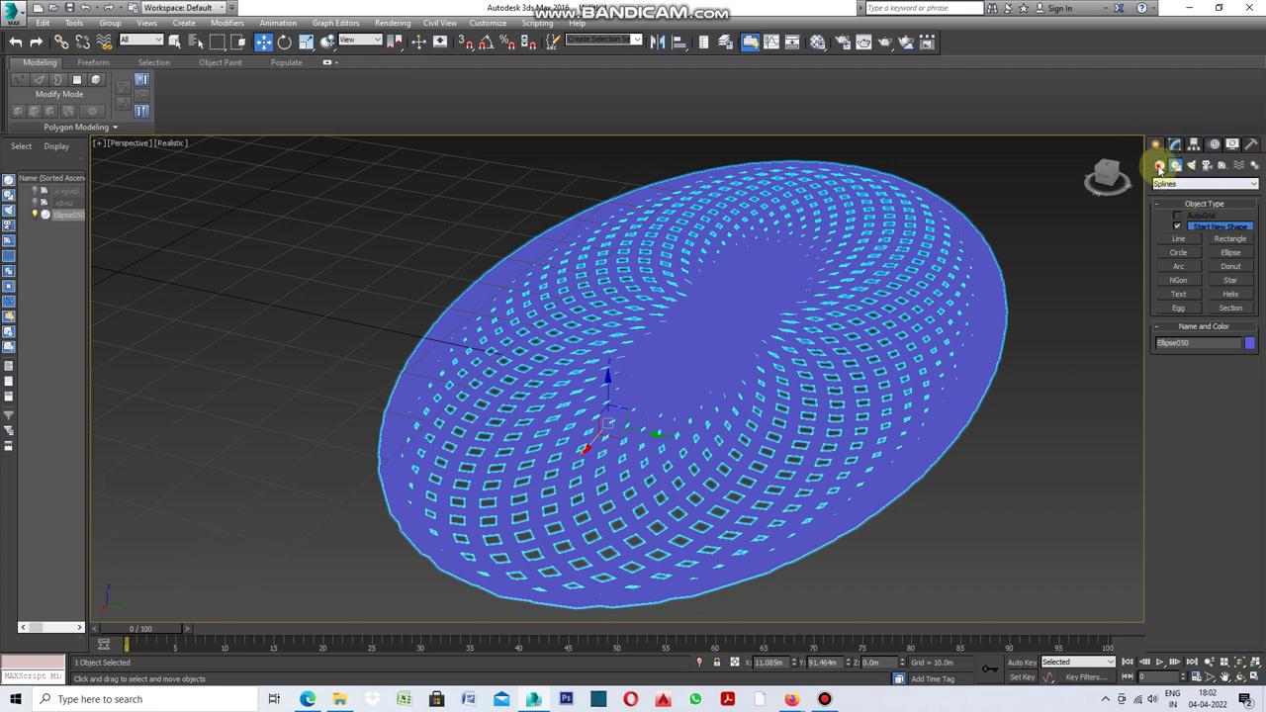
Create Torus001 with radius 1 31.652m and radius 2 2.456m across the lattice disc
{"action": "left_click", "coordinate": [1160, 165]}
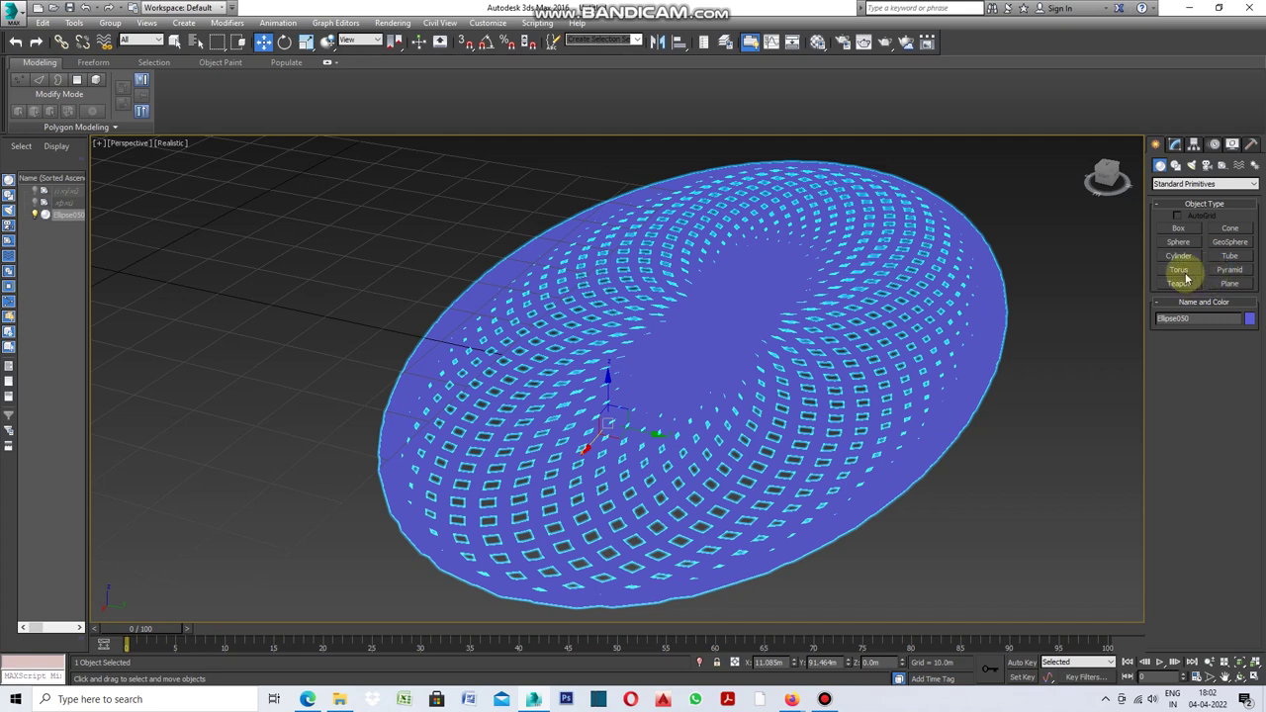
{"action": "left_click", "coordinate": [1178, 271]}
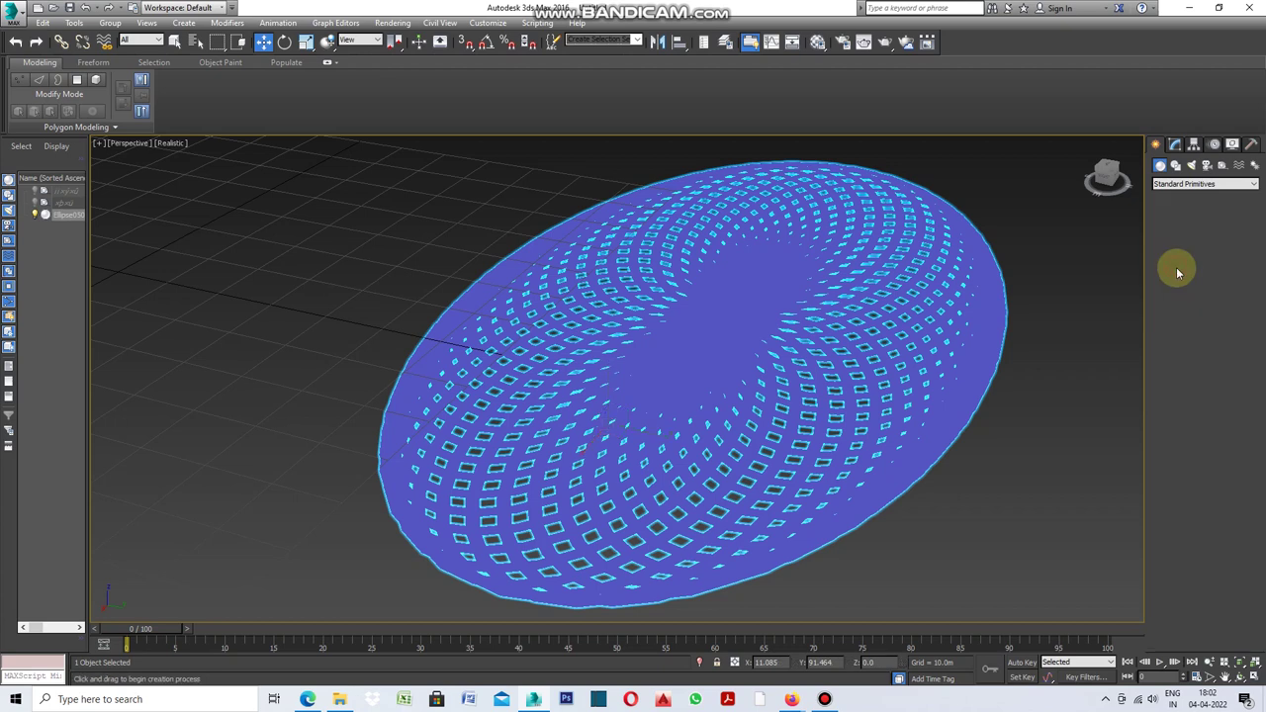
{"action": "mouse_move", "coordinate": [814, 388]}
{"action": "left_mouse_down"}
{"action": "mouse_move", "coordinate": [627, 517]}
{"action": "mouse_move", "coordinate": [701, 503]}
{"action": "mouse_move", "coordinate": [655, 525]}
{"action": "mouse_move", "coordinate": [692, 509]}
{"action": "left_mouse_up"}
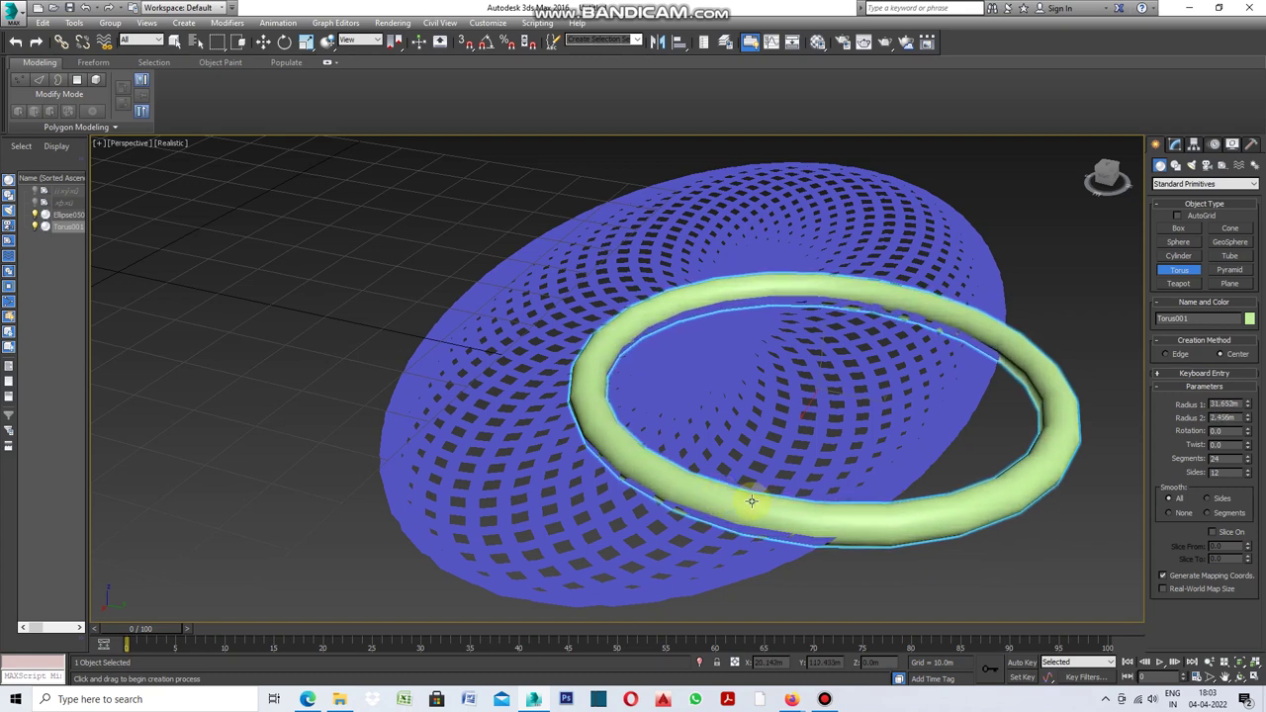
{"action": "left_click", "coordinate": [891, 539]}
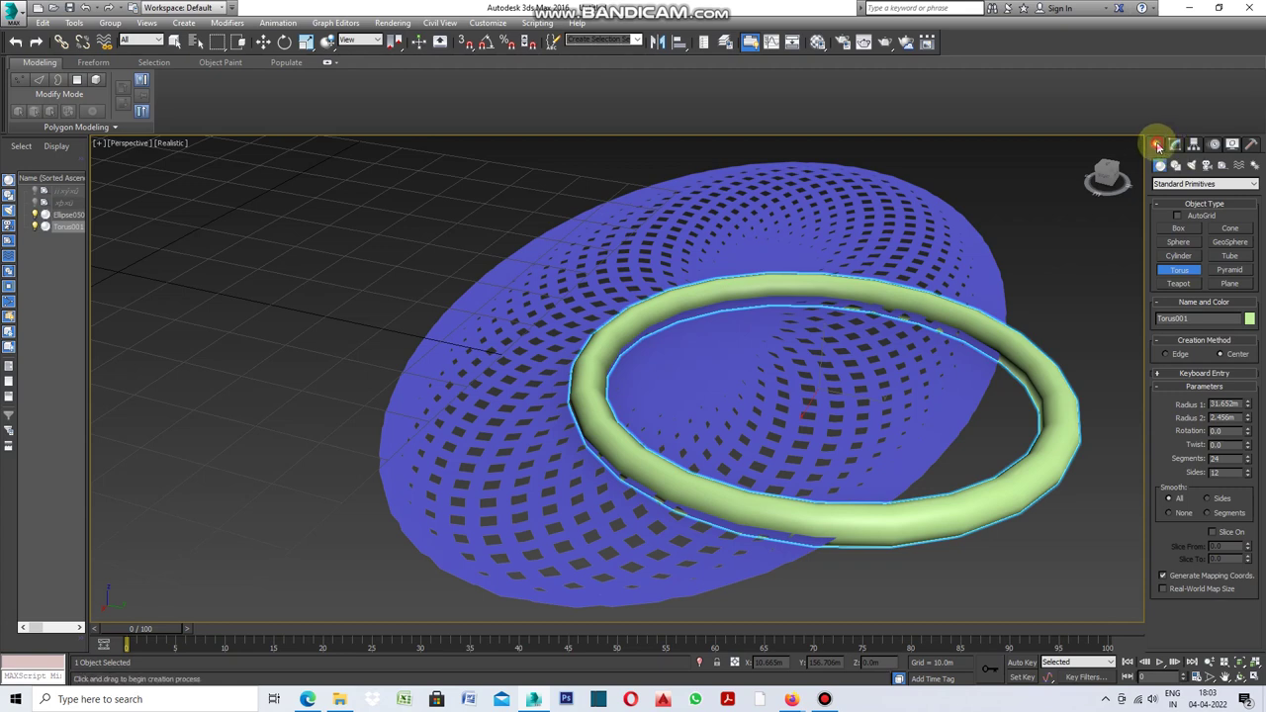
{"action": "left_click", "coordinate": [961, 258]}
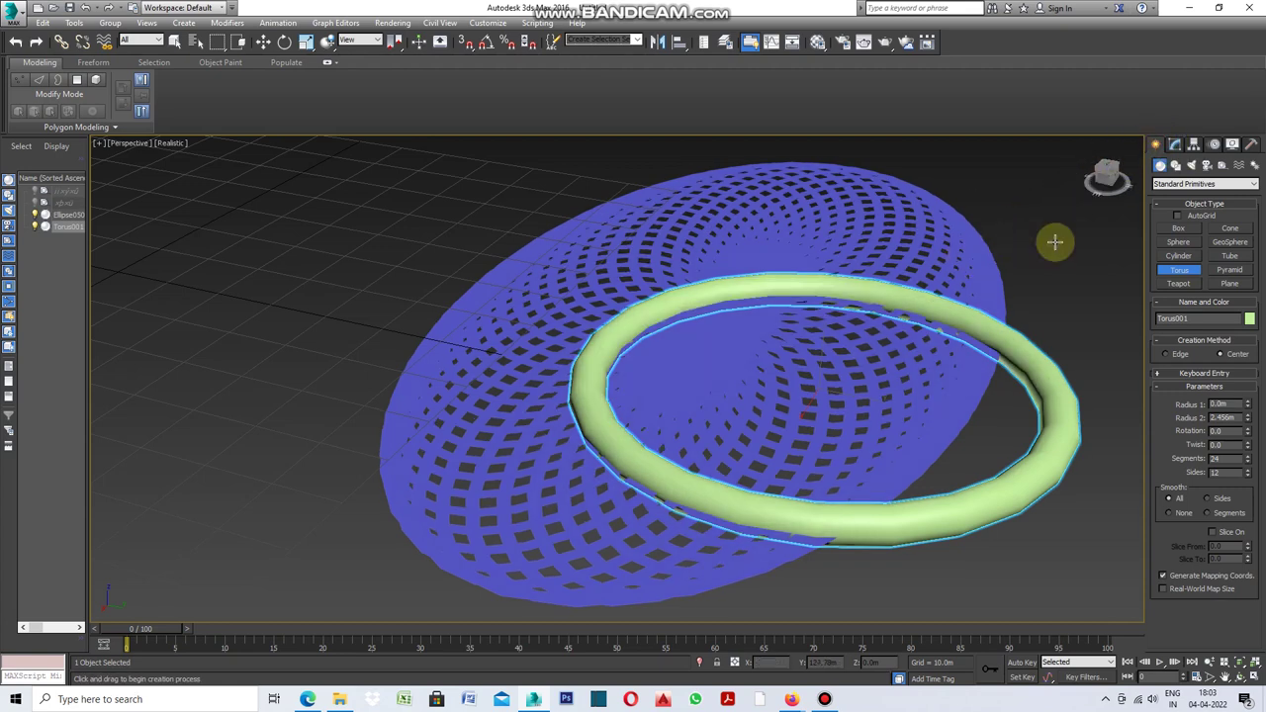
Select the perforated disc Ellipse050
{"action": "left_click", "coordinate": [1176, 144]}
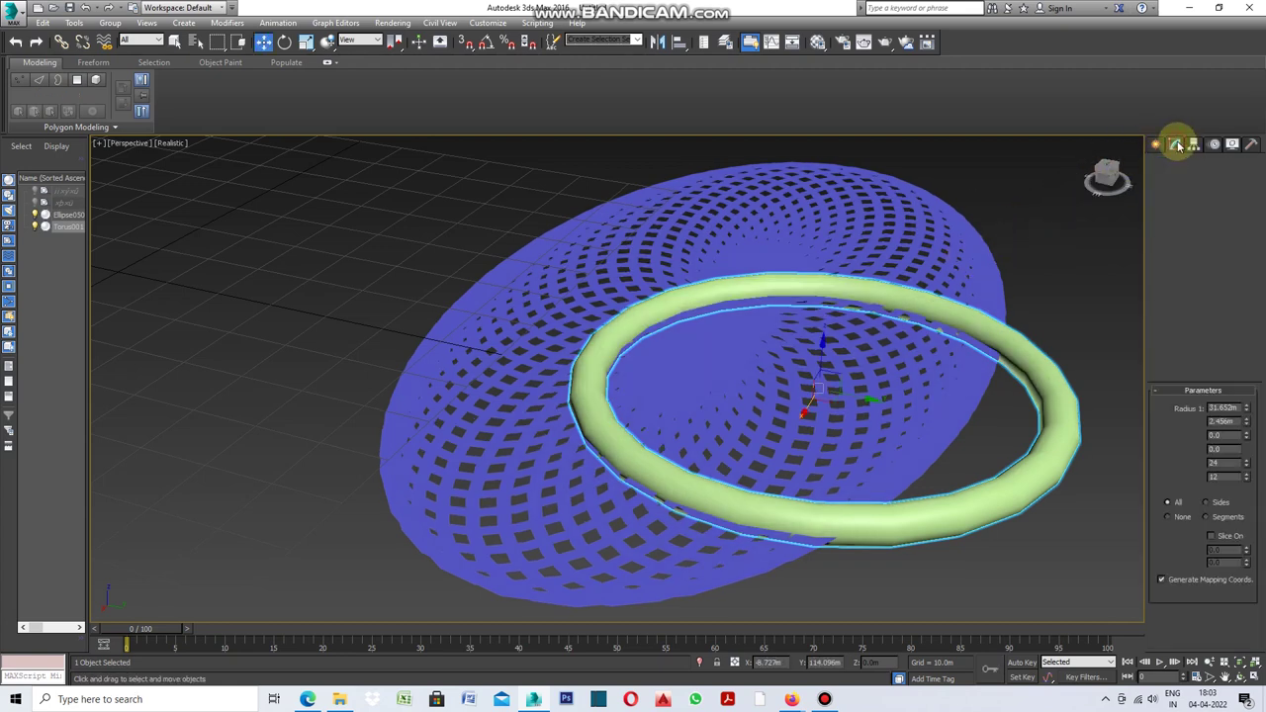
{"action": "left_click", "coordinate": [183, 49]}
{"action": "left_click", "coordinate": [721, 240]}
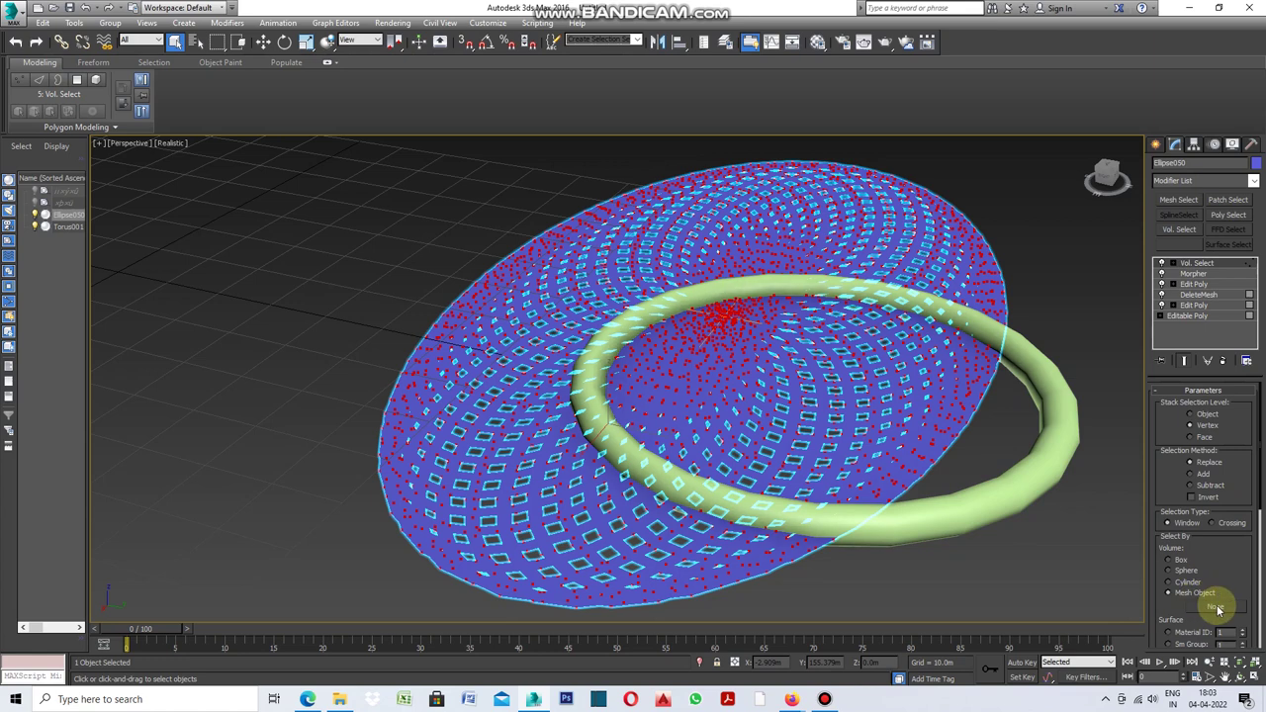
Pick Torus001 as the Vol. Select mesh object
{"action": "left_click", "coordinate": [993, 501]}
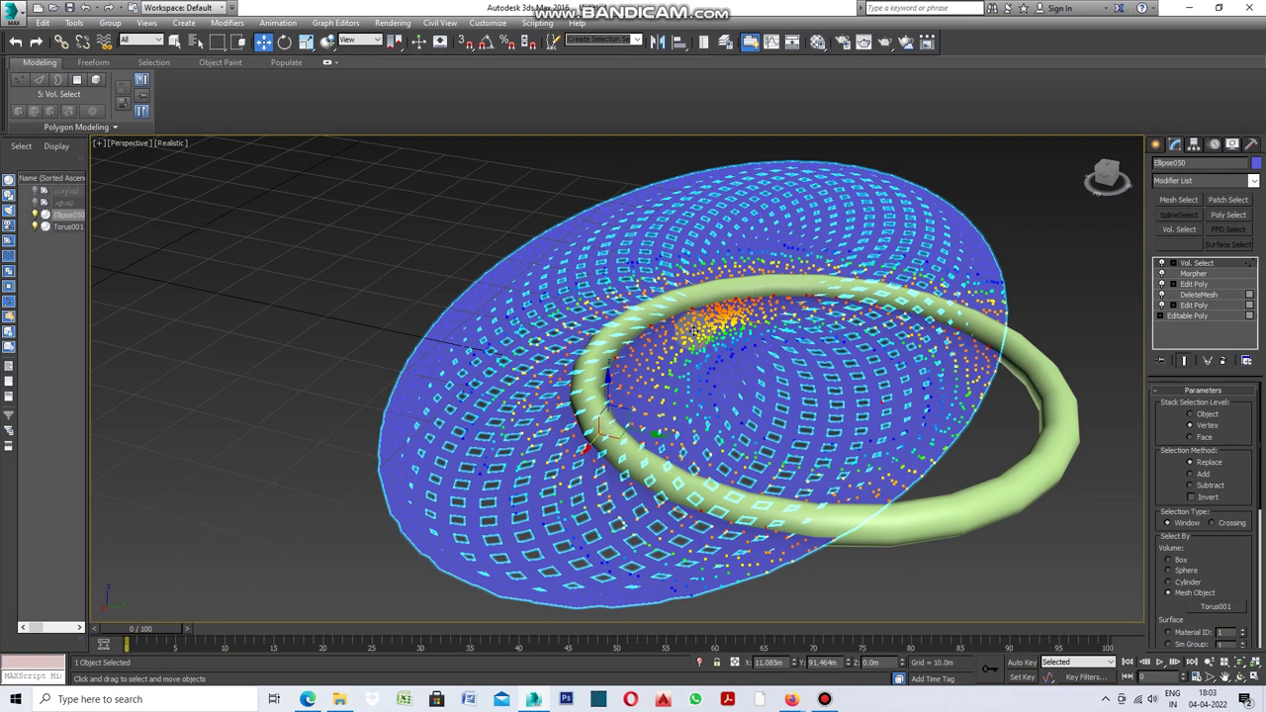
{"action": "scroll", "coordinate": [689, 348], "scroll_direction": "down", "scroll_amount": 4}
{"action": "scroll", "coordinate": [708, 295], "scroll_direction": "up", "scroll_amount": 2}
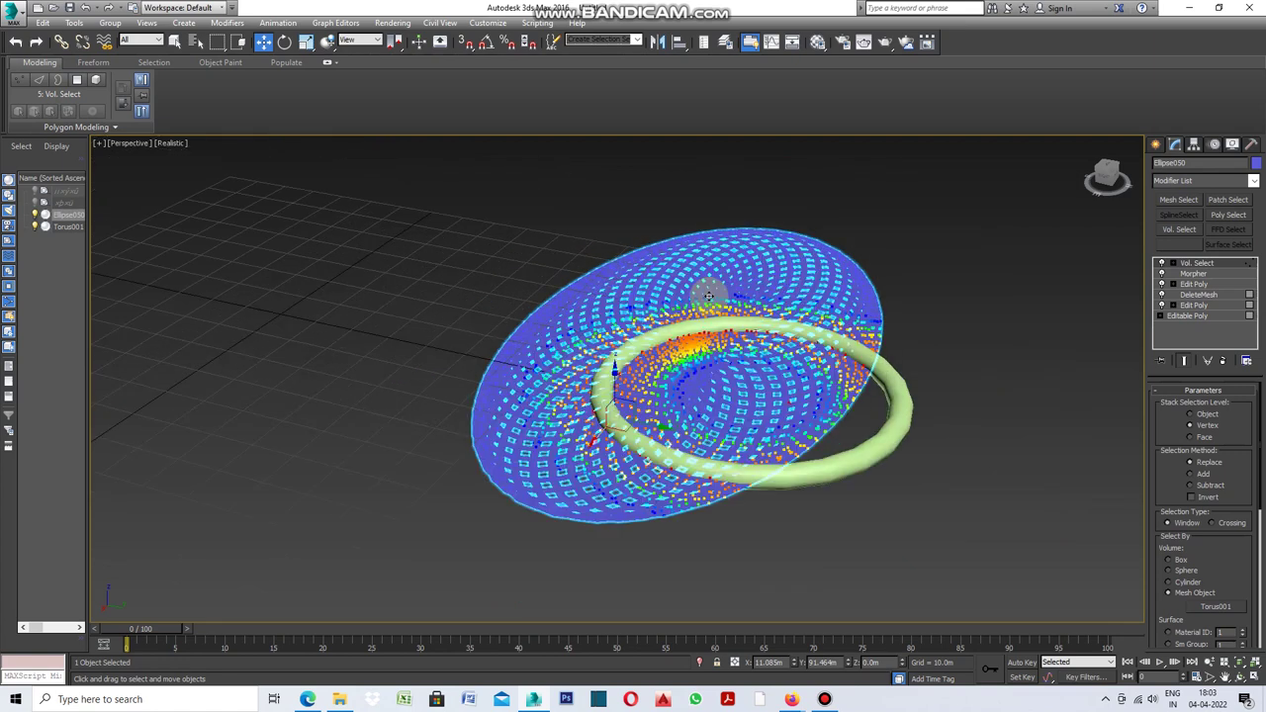
Move Torus001 toward the disc's edge and drag Vol. Select below the Morpher
{"action": "left_click", "coordinate": [1012, 472]}
{"action": "left_click", "coordinate": [911, 452]}
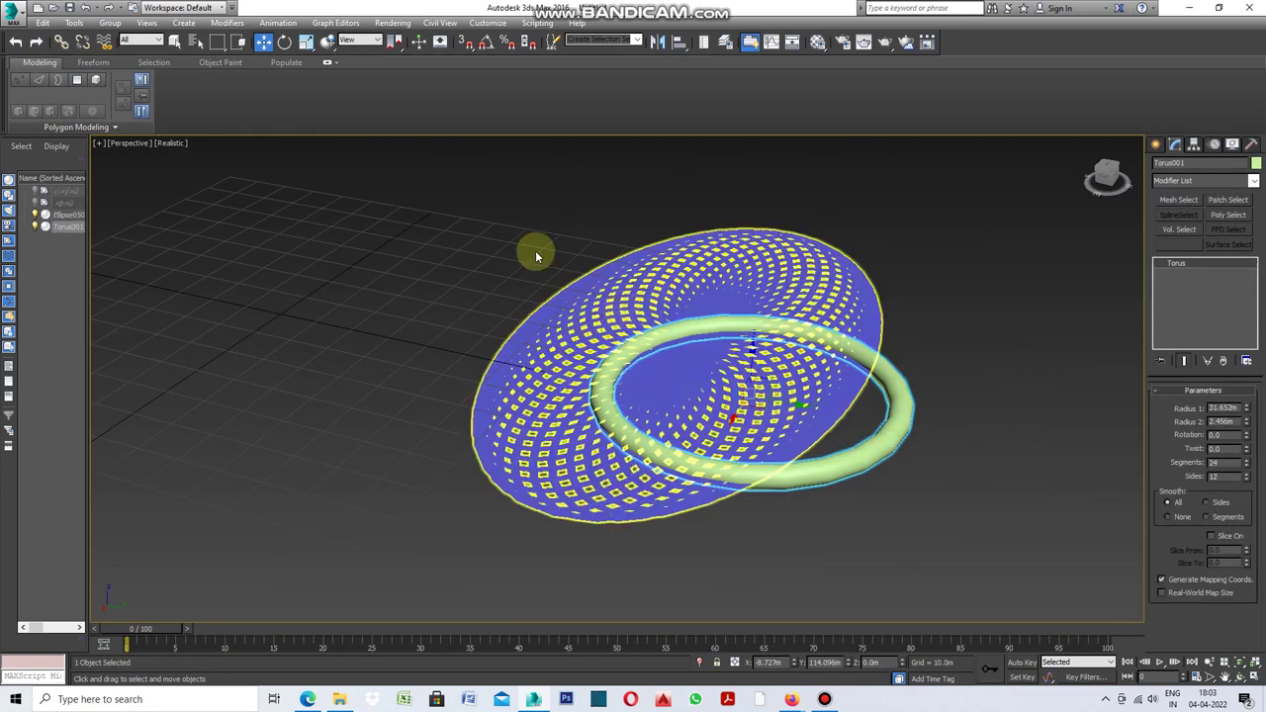
{"action": "mouse_move", "coordinate": [806, 405]}
{"action": "left_mouse_down"}
{"action": "mouse_move", "coordinate": [566, 374]}
{"action": "mouse_move", "coordinate": [836, 461]}
{"action": "mouse_move", "coordinate": [616, 429]}
{"action": "mouse_move", "coordinate": [908, 504]}
{"action": "left_mouse_up"}
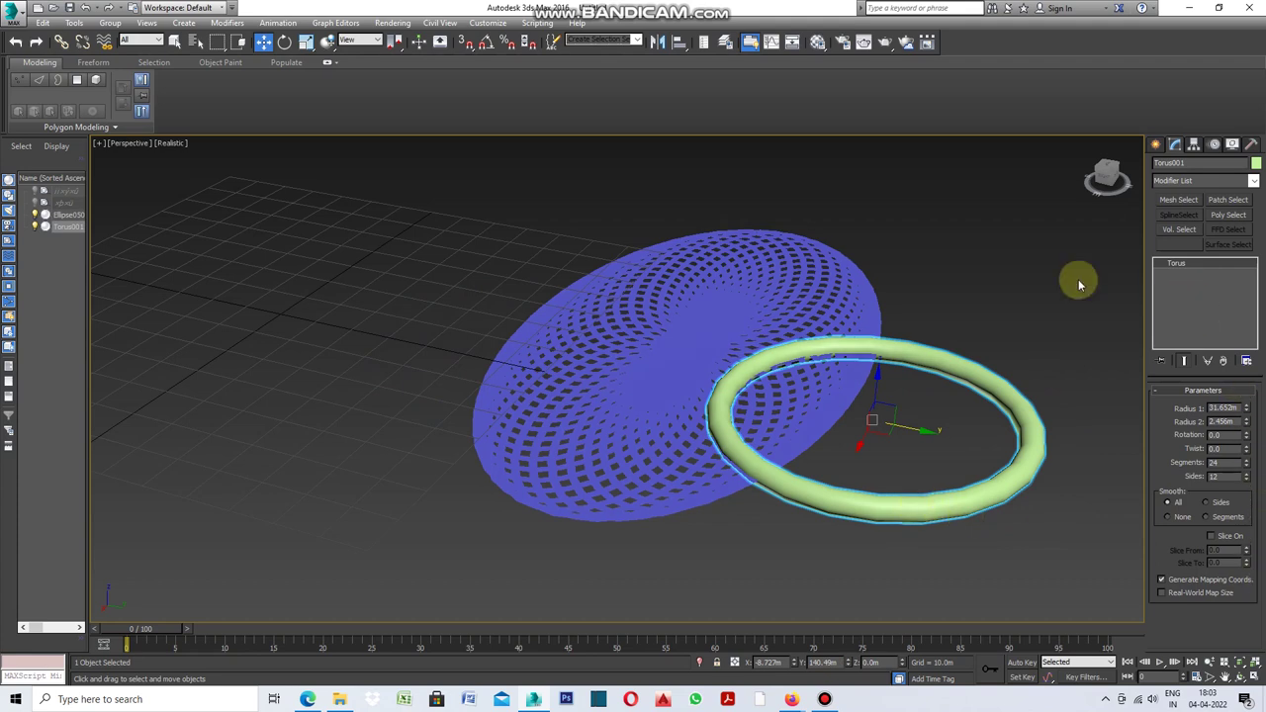
{"action": "left_click", "coordinate": [877, 321]}
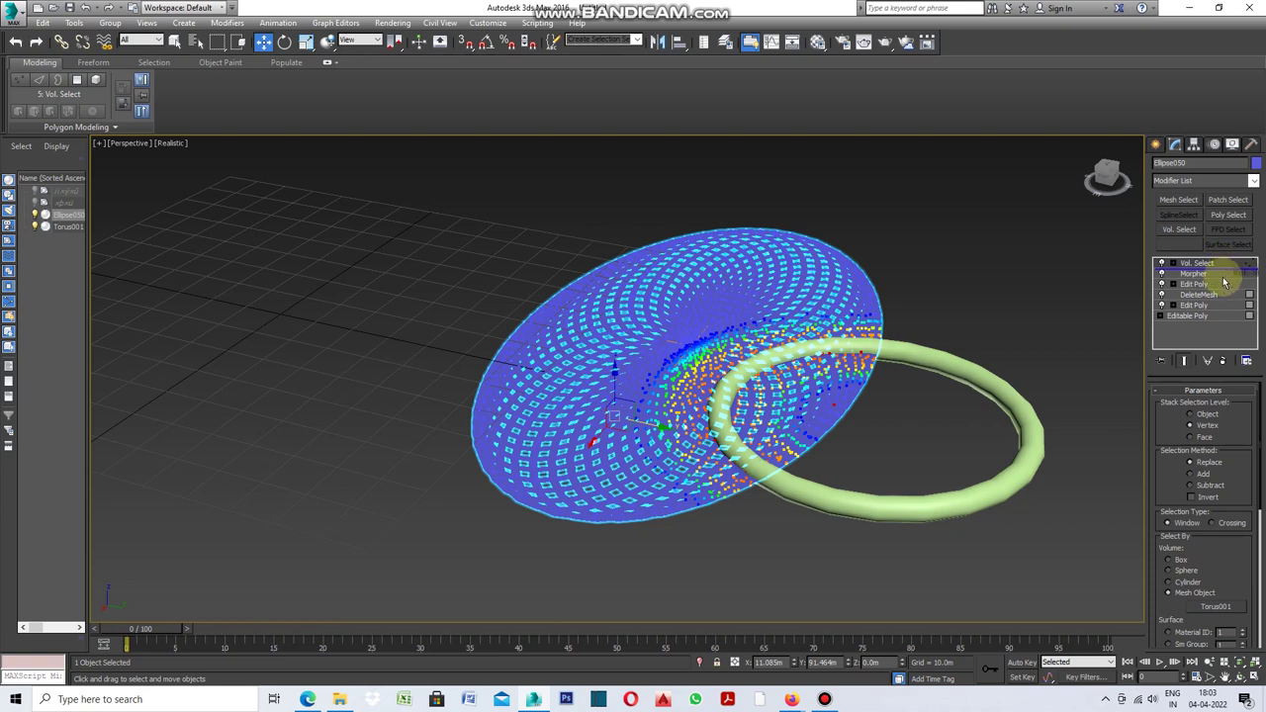
{"action": "left_click_drag", "start_coordinate": [1223, 283], "coordinate": [1224, 284]}
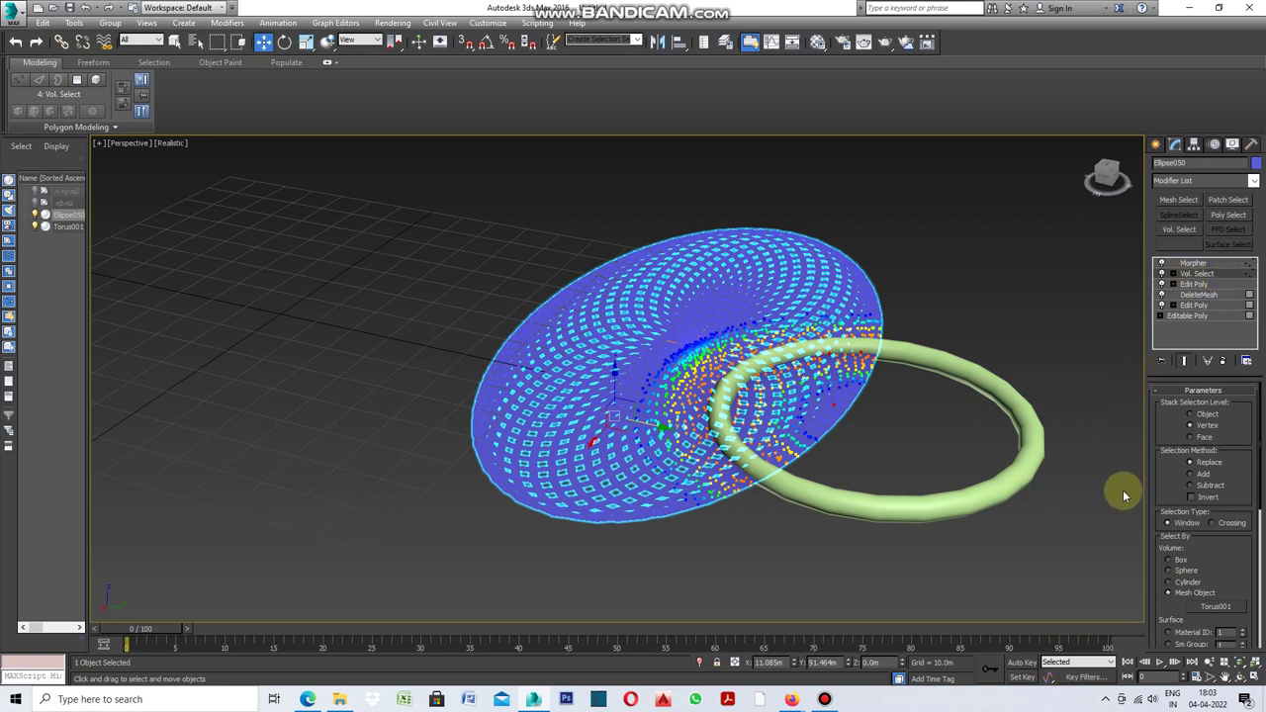
Set Ellipse050's Morpher channel 01 to 100 so it deforms near the ring
{"action": "left_click", "coordinate": [1206, 265]}
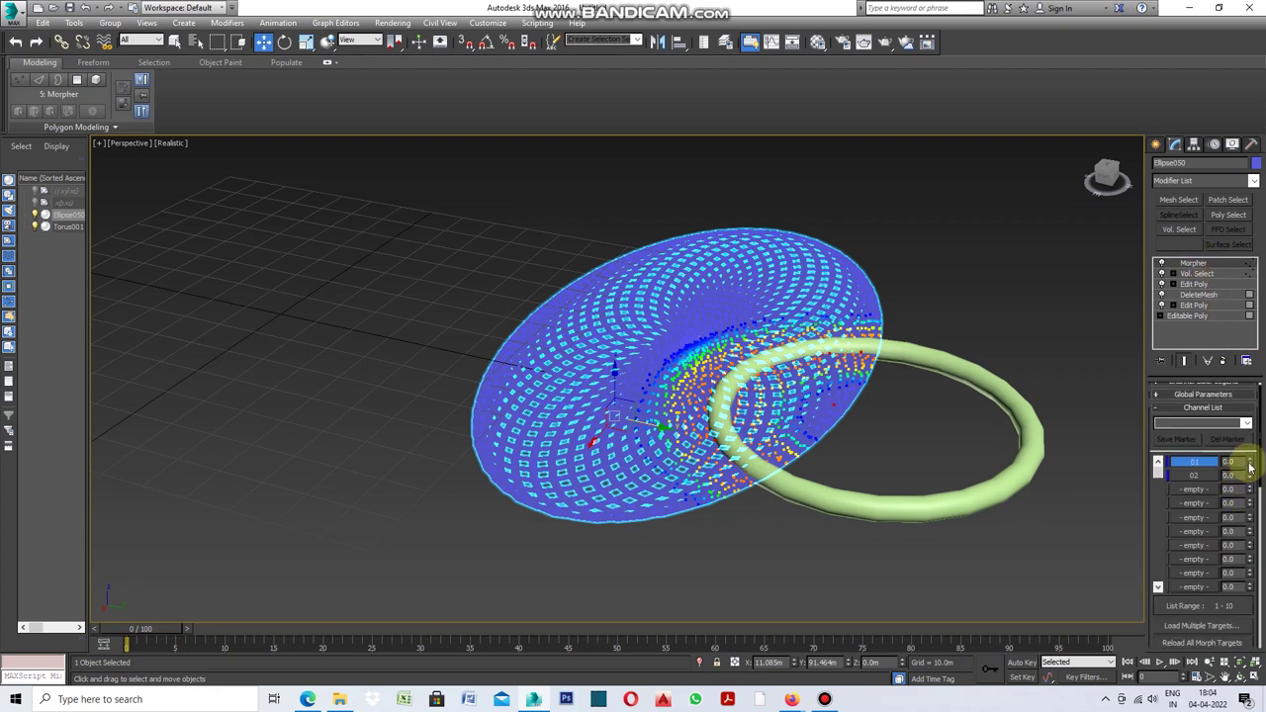
{"action": "left_click_drag", "start_coordinate": [1251, 466], "coordinate": [1237, 362]}
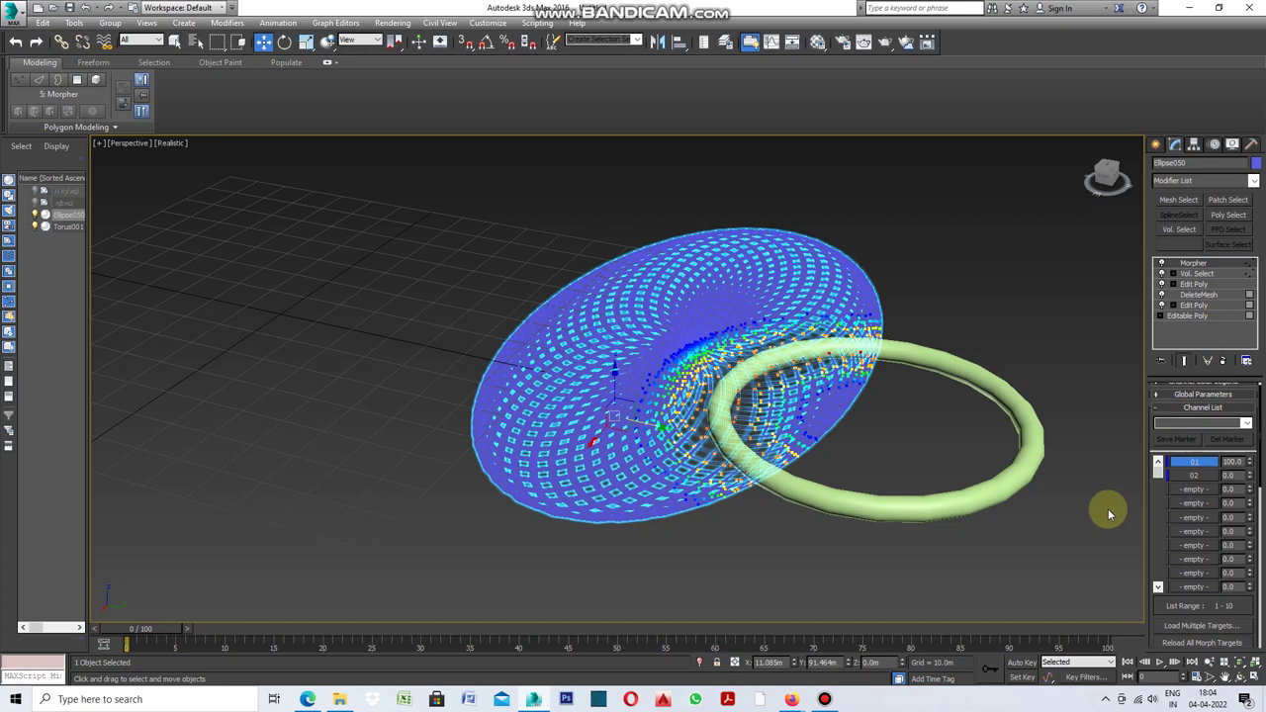
{"action": "left_click", "coordinate": [1055, 537]}
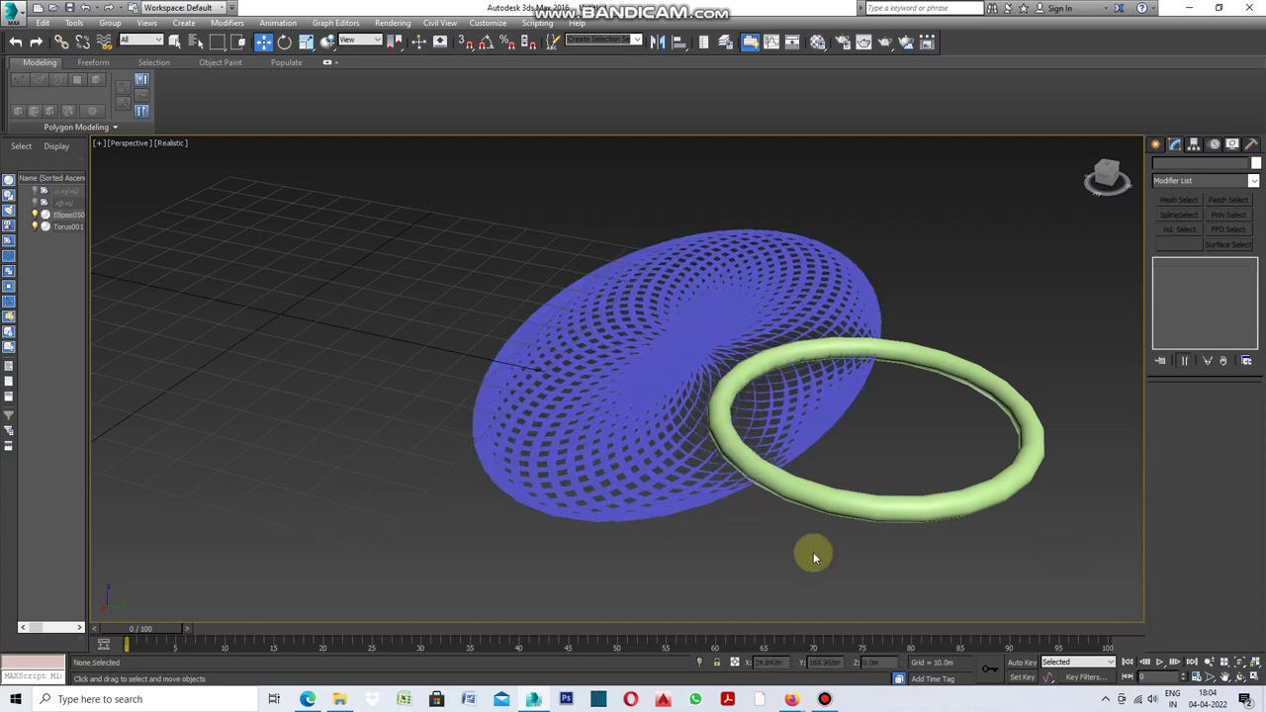
Change the perforated disc's object colour to white
{"action": "left_click", "coordinate": [598, 501]}
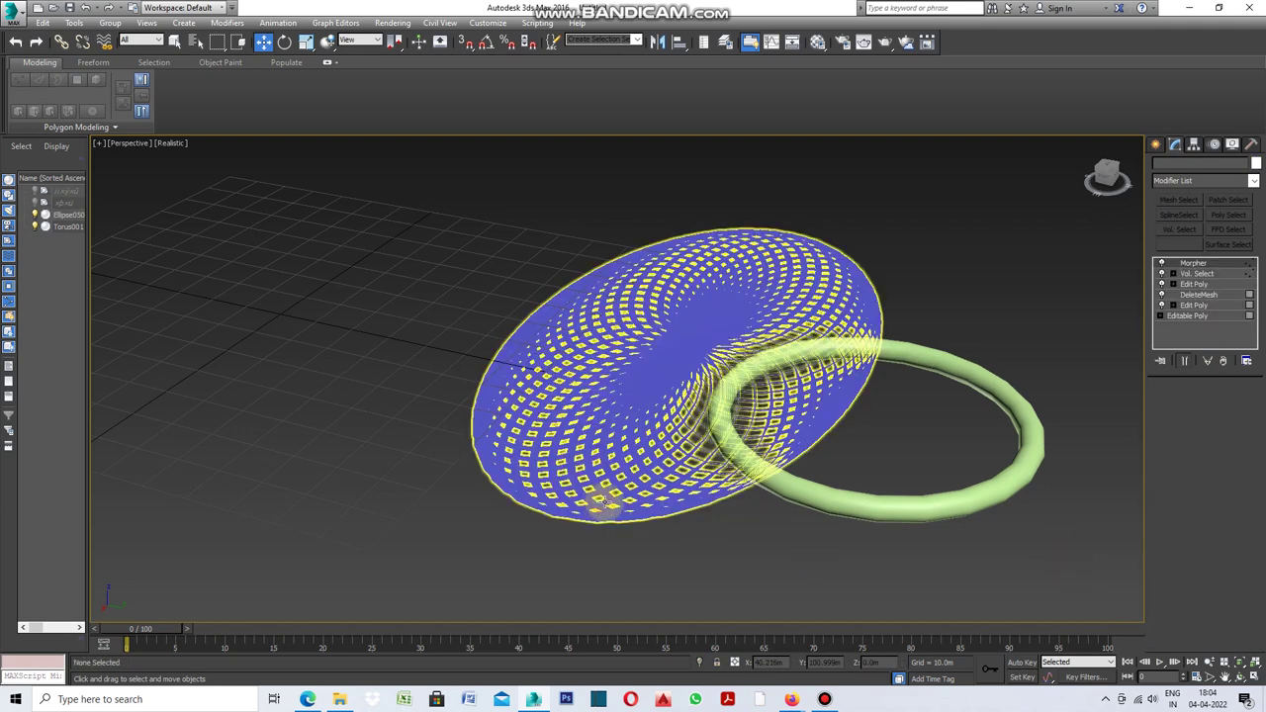
{"action": "left_click", "coordinate": [1256, 163]}
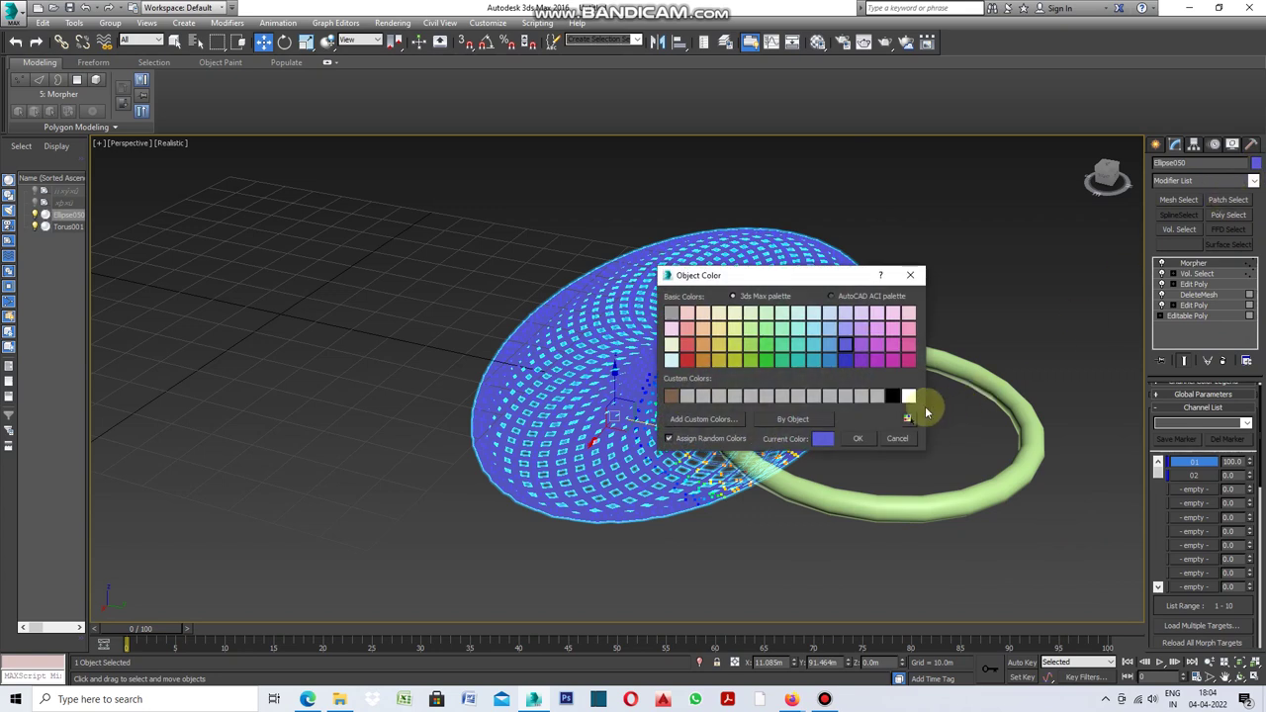
{"action": "left_click", "coordinate": [857, 438]}
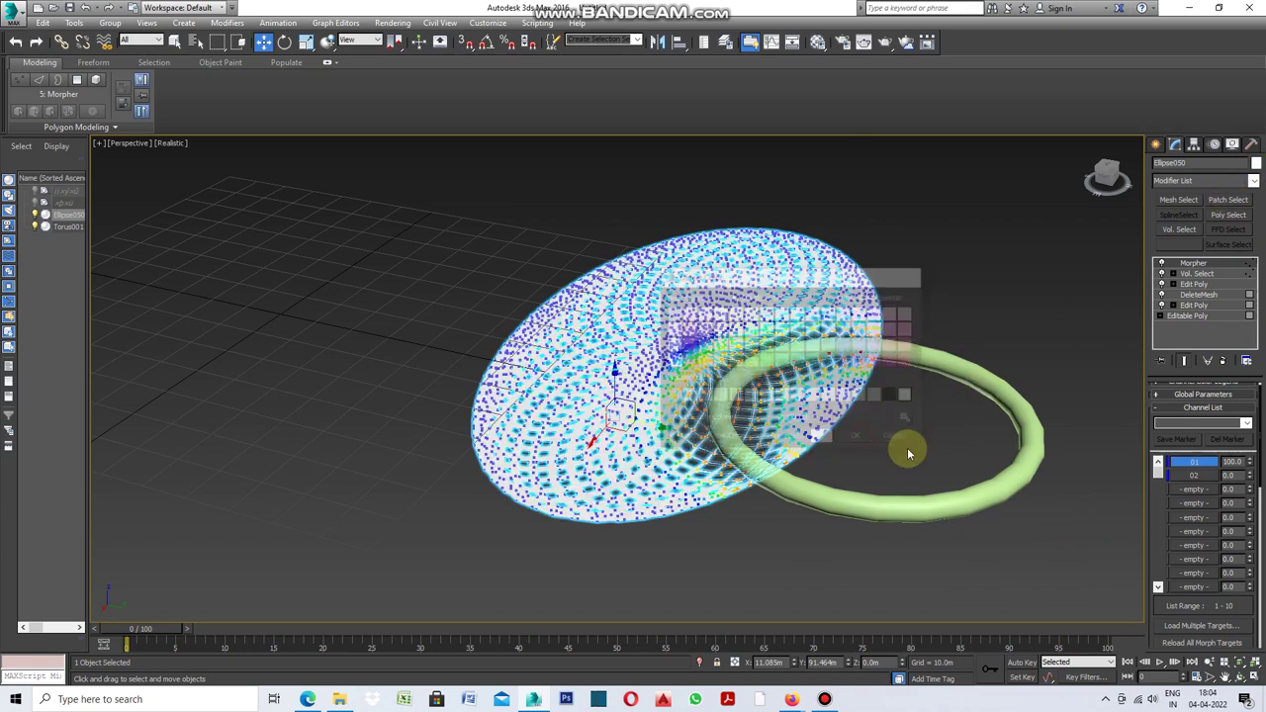
Drag Torus001 left so it only overlaps the white disc's outer rim, then reselect Ellipse050
{"action": "left_click", "coordinate": [1070, 342]}
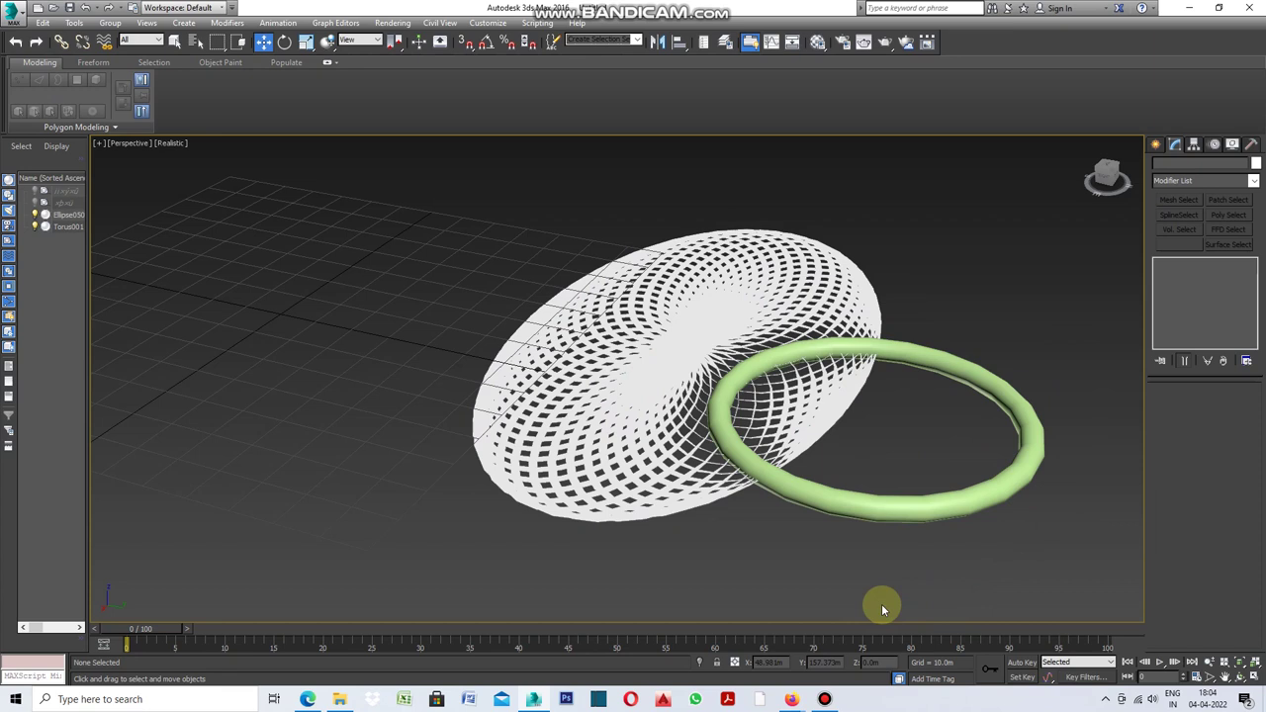
{"action": "left_click", "coordinate": [930, 513]}
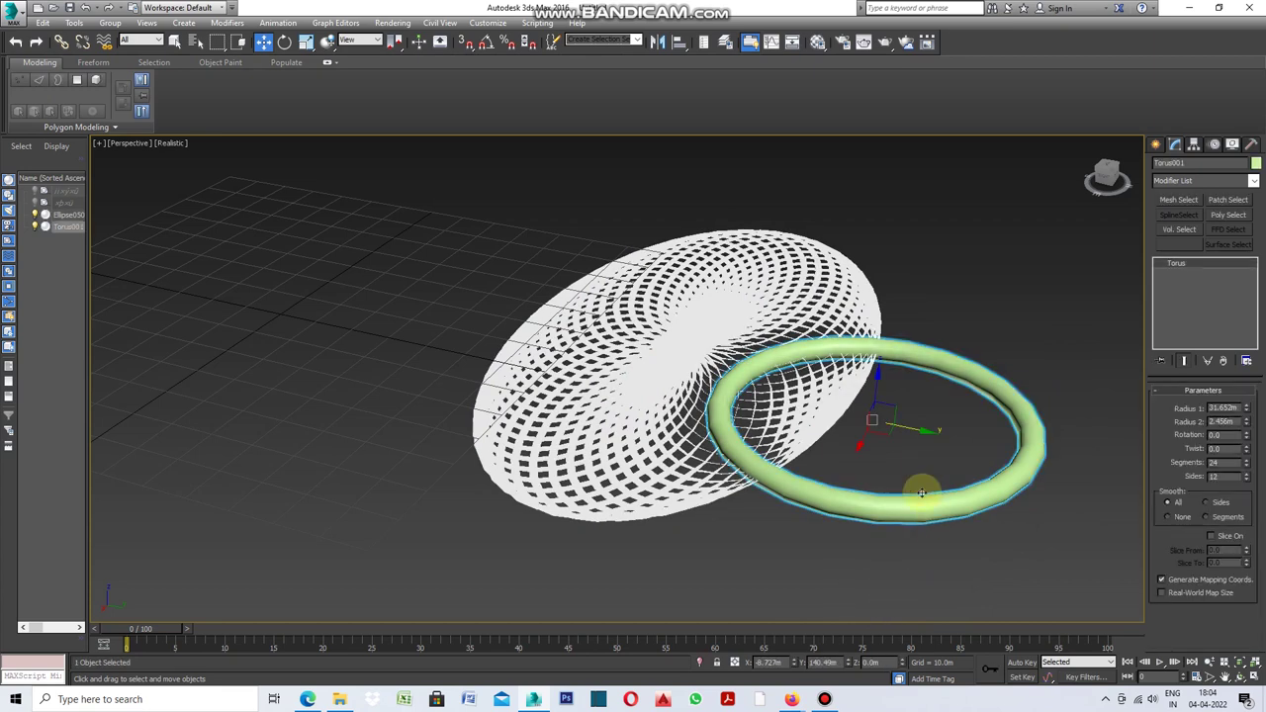
{"action": "mouse_move", "coordinate": [910, 428]}
{"action": "left_mouse_down"}
{"action": "mouse_move", "coordinate": [718, 404]}
{"action": "mouse_move", "coordinate": [747, 442]}
{"action": "mouse_move", "coordinate": [645, 445]}
{"action": "mouse_move", "coordinate": [602, 473]}
{"action": "mouse_move", "coordinate": [429, 446]}
{"action": "left_mouse_up"}
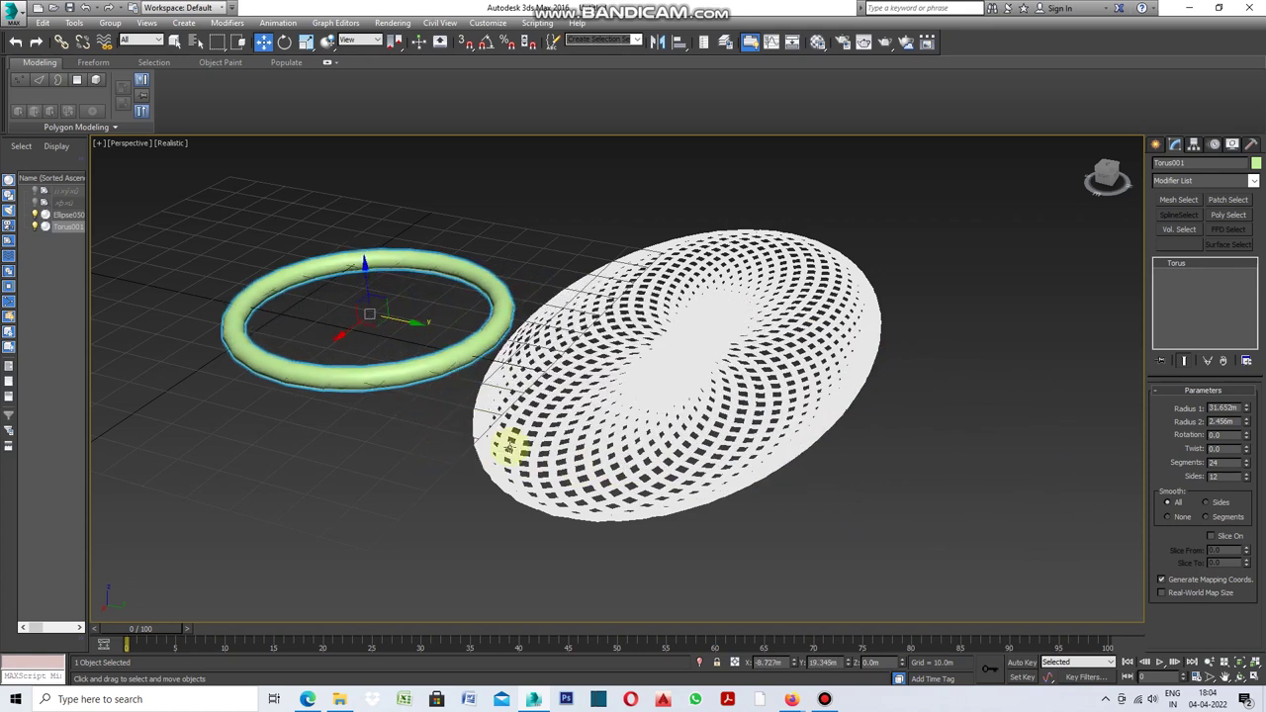
{"action": "left_click", "coordinate": [688, 406]}
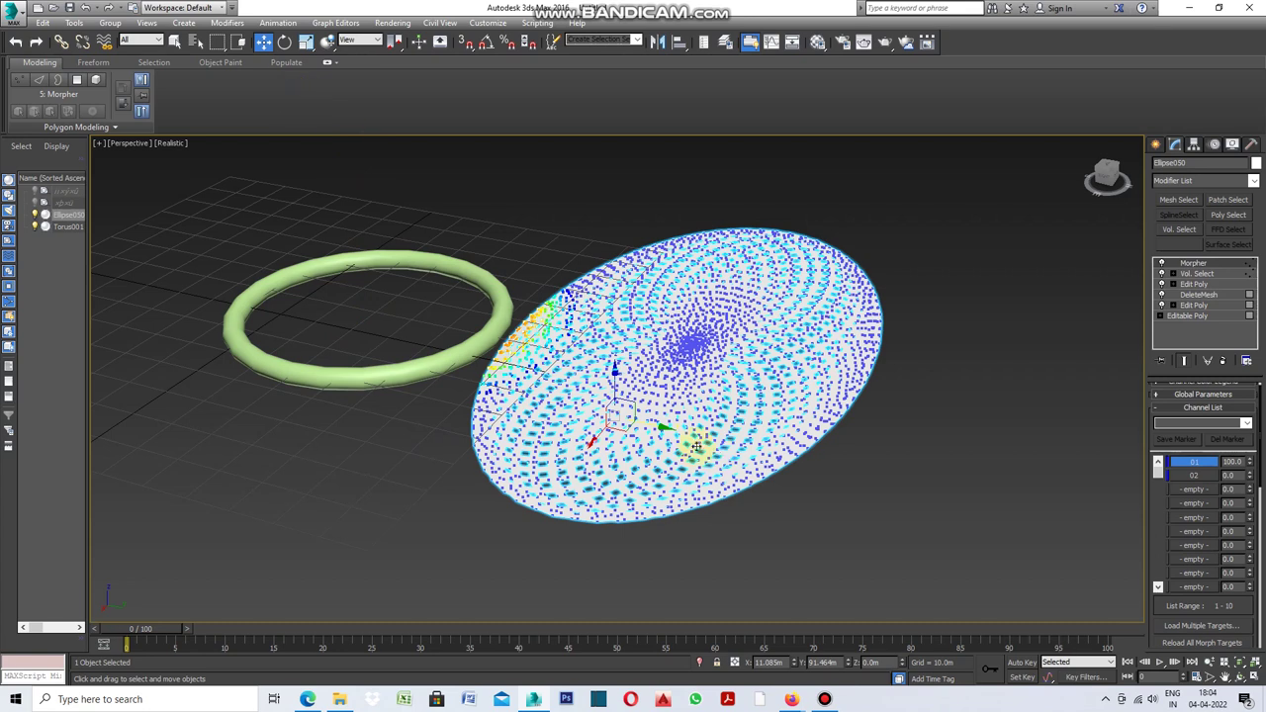
Shift-drag Ellipse050 right to create a referenced copy, Ellipse051
{"action": "left_click_drag", "start_coordinate": [644, 425], "coordinate": [1078, 574]}
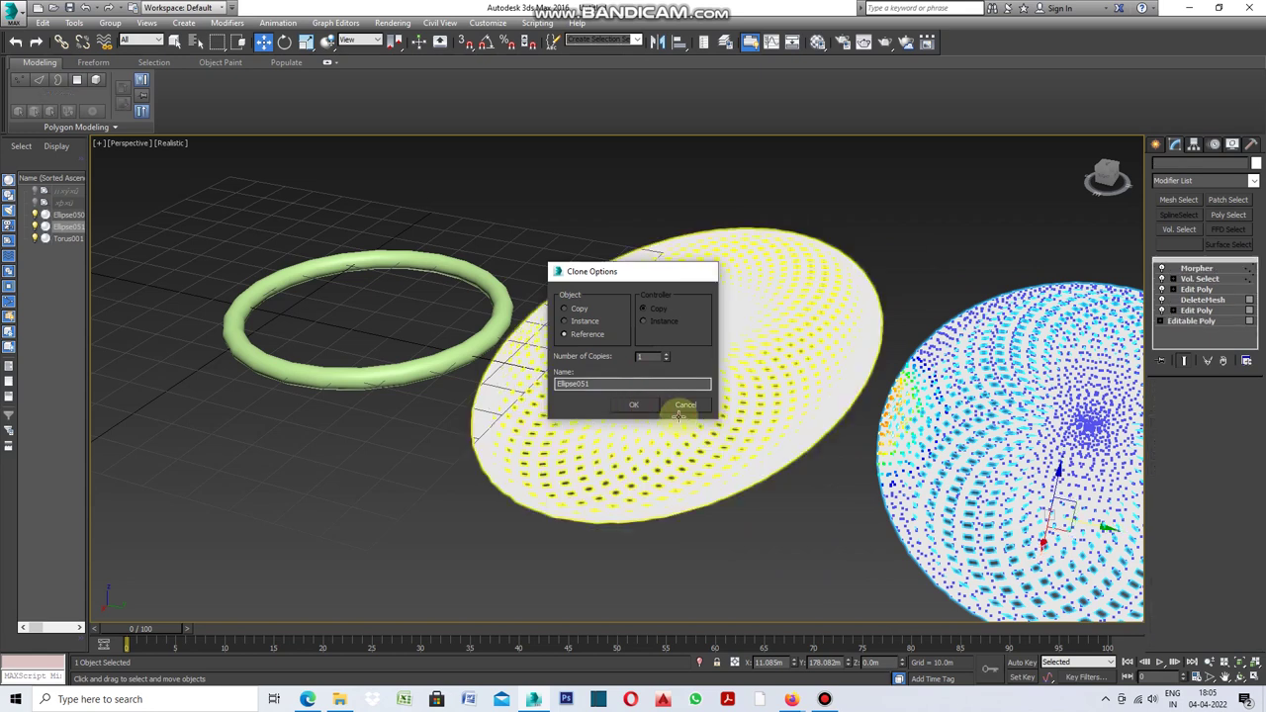
{"action": "left_click", "coordinate": [638, 408]}
{"action": "scroll", "coordinate": [544, 372], "scroll_direction": "down", "scroll_amount": 3}
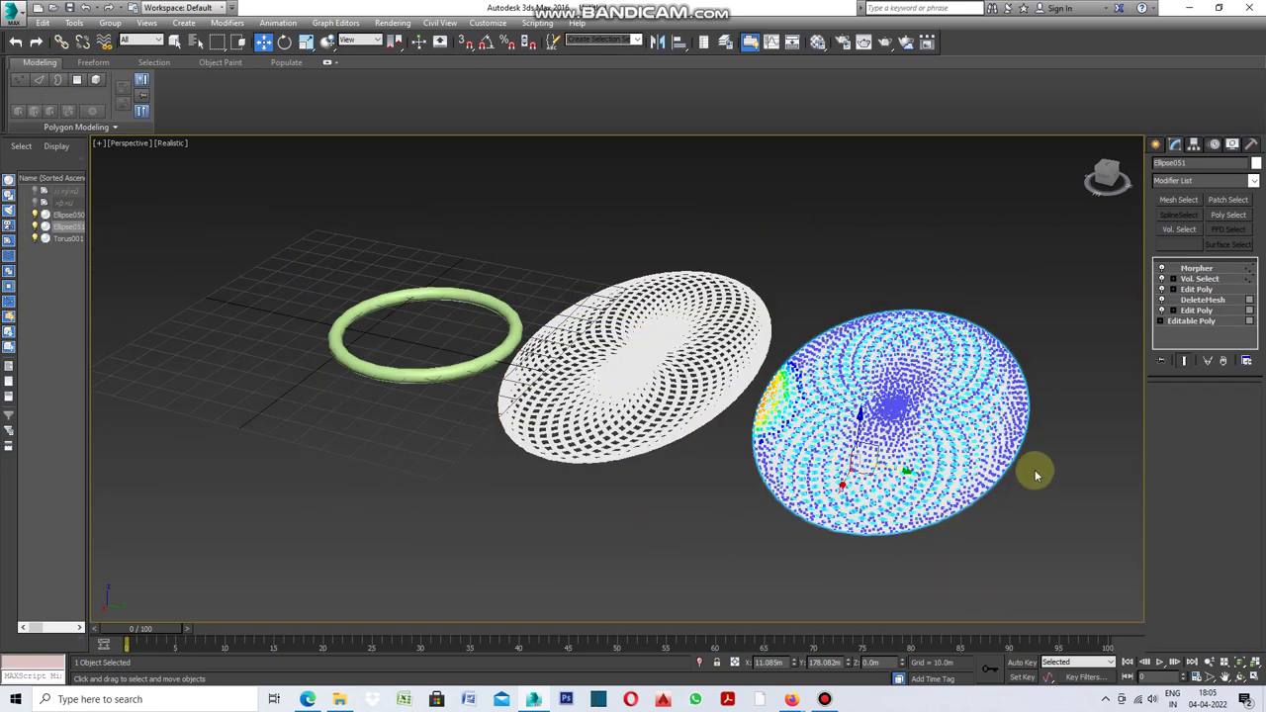
Move Torus001 onto the left disc and centre it over Ellipse050
{"action": "scroll", "coordinate": [1038, 469], "scroll_direction": "up", "scroll_amount": 3}
{"action": "mouse_move", "coordinate": [248, 339]}
{"action": "left_mouse_down"}
{"action": "mouse_move", "coordinate": [561, 440]}
{"action": "mouse_move", "coordinate": [374, 409]}
{"action": "mouse_move", "coordinate": [274, 376]}
{"action": "mouse_move", "coordinate": [376, 418]}
{"action": "mouse_move", "coordinate": [529, 438]}
{"action": "mouse_move", "coordinate": [438, 438]}
{"action": "mouse_move", "coordinate": [249, 382]}
{"action": "mouse_move", "coordinate": [481, 438]}
{"action": "mouse_move", "coordinate": [319, 410]}
{"action": "mouse_move", "coordinate": [424, 452]}
{"action": "left_mouse_up"}
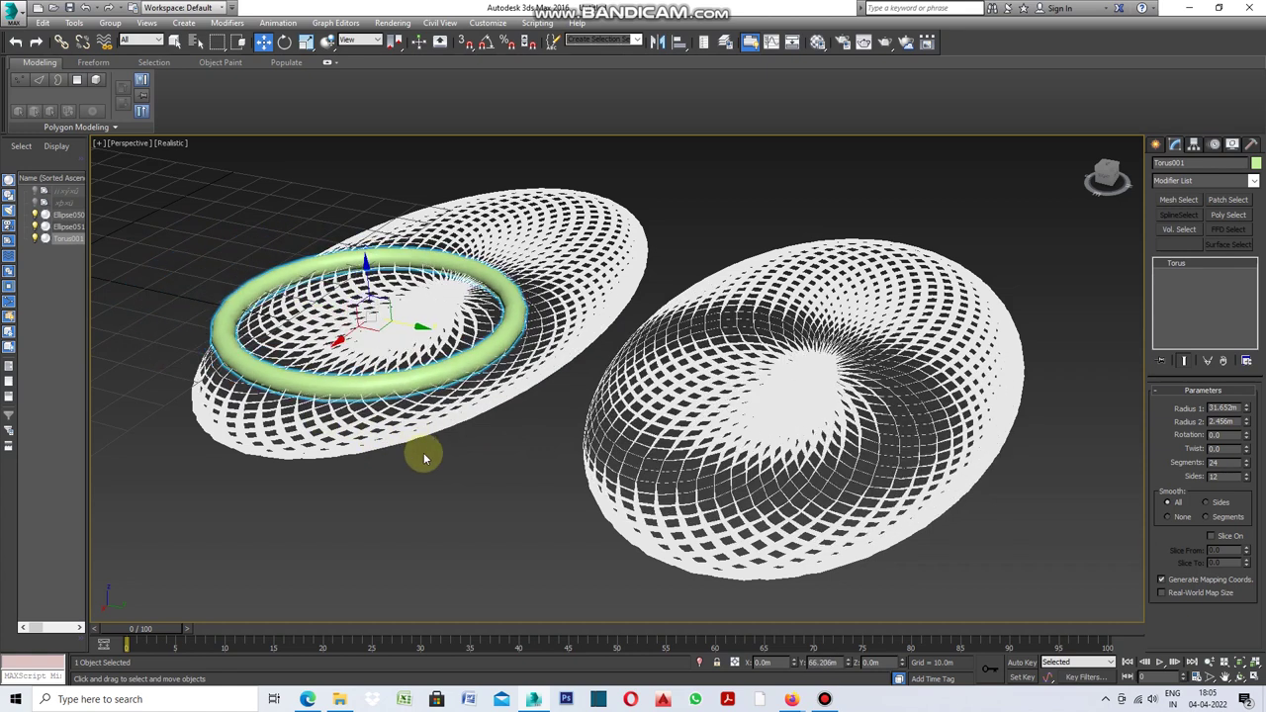
{"action": "mouse_move", "coordinate": [380, 412]}
{"action": "left_mouse_down"}
{"action": "mouse_move", "coordinate": [345, 339]}
{"action": "mouse_move", "coordinate": [416, 301]}
{"action": "mouse_move", "coordinate": [502, 214]}
{"action": "mouse_move", "coordinate": [472, 302]}
{"action": "mouse_move", "coordinate": [317, 571]}
{"action": "mouse_move", "coordinate": [514, 427]}
{"action": "mouse_move", "coordinate": [473, 467]}
{"action": "mouse_move", "coordinate": [322, 548]}
{"action": "mouse_move", "coordinate": [507, 445]}
{"action": "mouse_move", "coordinate": [332, 578]}
{"action": "mouse_move", "coordinate": [495, 452]}
{"action": "mouse_move", "coordinate": [342, 573]}
{"action": "mouse_move", "coordinate": [412, 507]}
{"action": "left_mouse_up"}
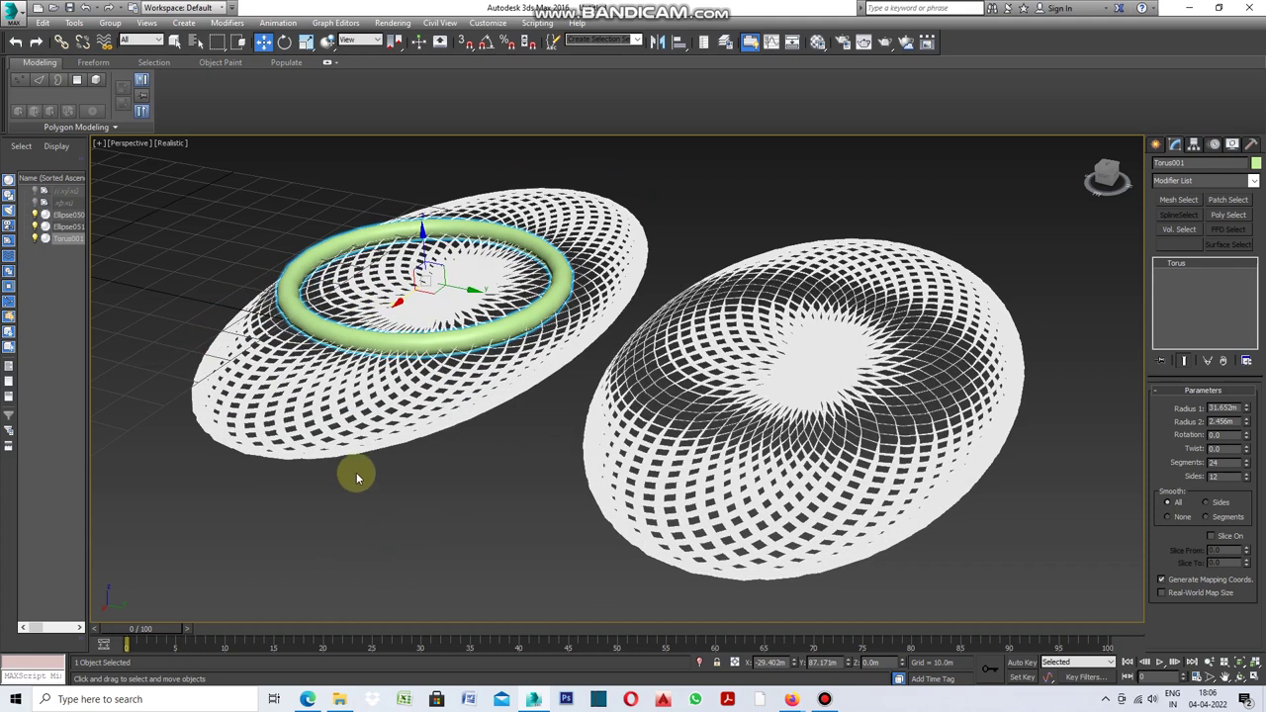
Select and frame the copied disc Ellipse051, then add a Bend modifier to it
{"action": "left_click", "coordinate": [692, 425]}
{"action": "key", "text": "z"}
{"action": "left_click", "coordinate": [1253, 180]}
{"action": "scroll", "coordinate": [1256, 436], "scroll_direction": "down", "scroll_amount": 2}
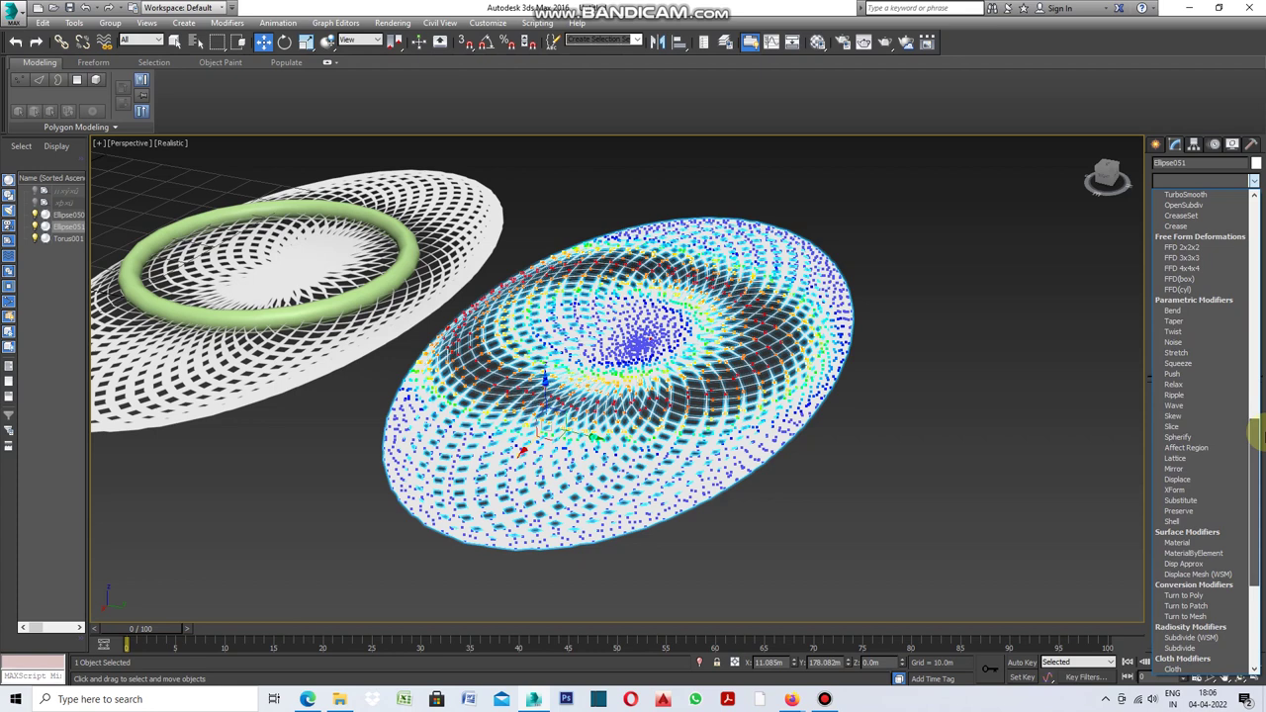
{"action": "scroll", "coordinate": [1257, 433], "scroll_direction": "up", "scroll_amount": 1}
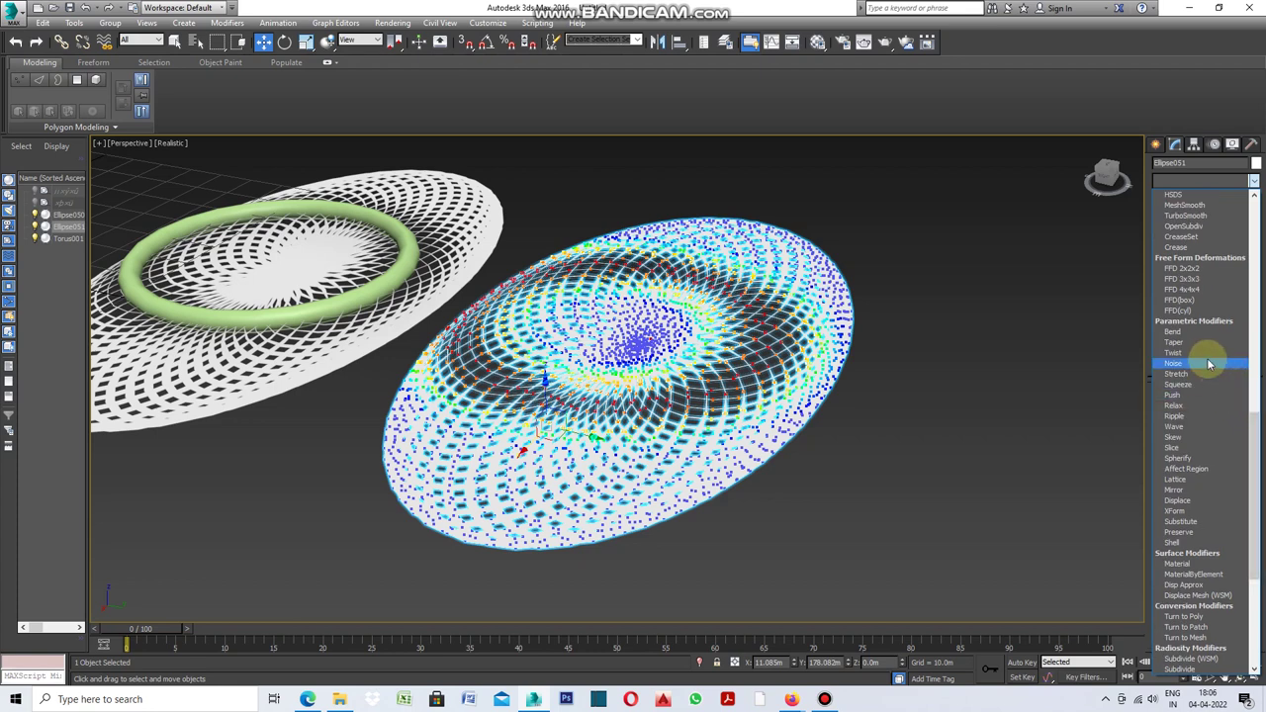
{"action": "left_click", "coordinate": [1187, 331]}
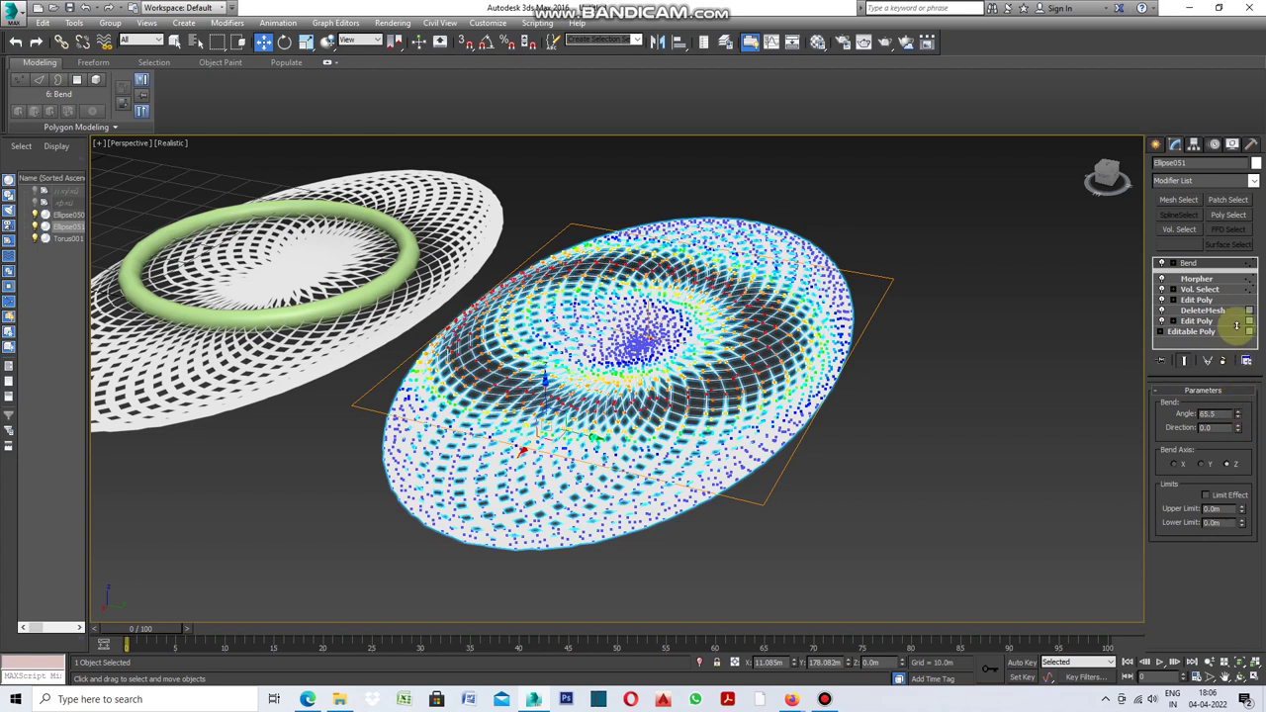
Set the Bend axis to X and the angle to 360°, curling the disc into a hat shape
{"action": "left_click_drag", "start_coordinate": [1237, 413], "coordinate": [1235, 428]}
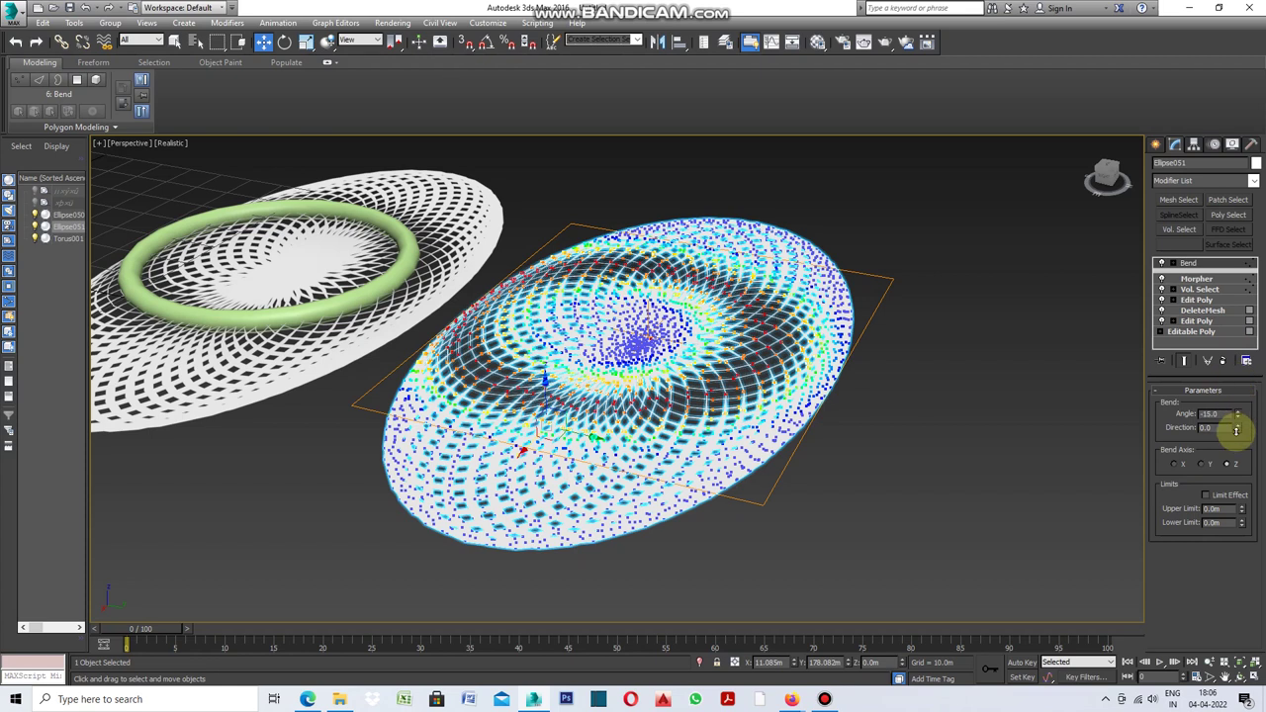
{"action": "left_click", "coordinate": [1177, 465]}
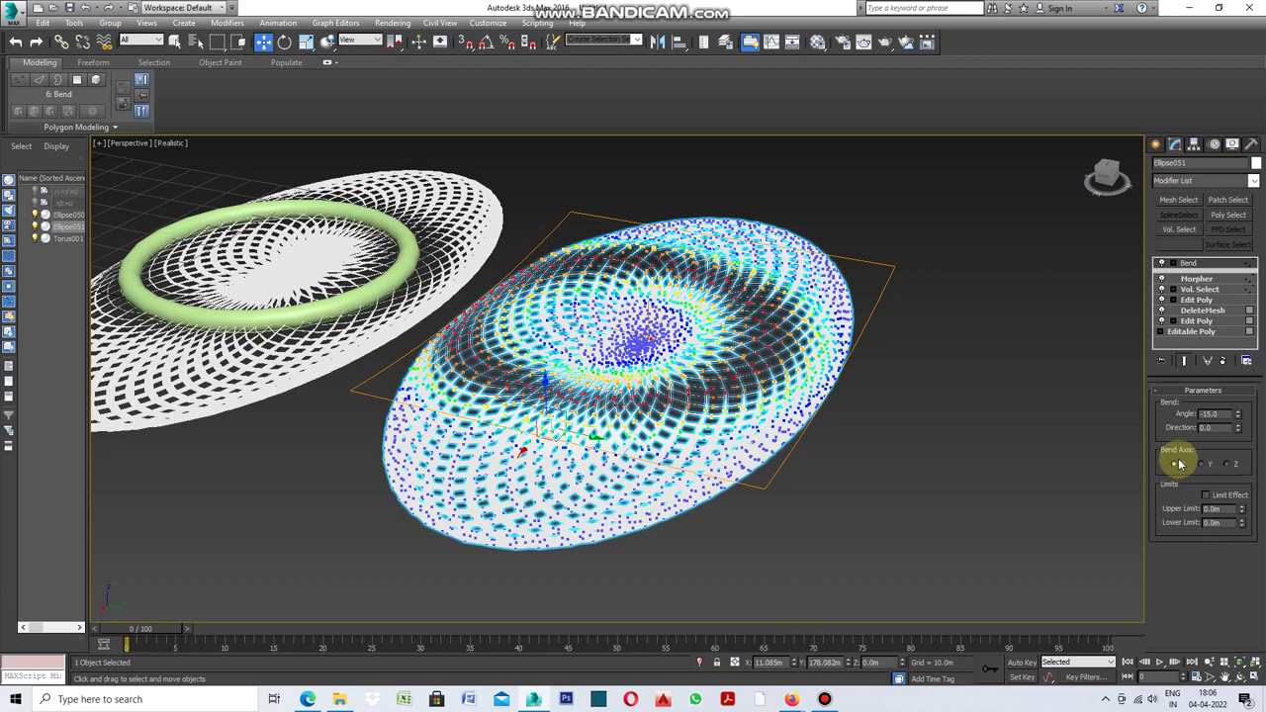
{"action": "mouse_move", "coordinate": [1236, 417]}
{"action": "left_mouse_down"}
{"action": "mouse_move", "coordinate": [1203, 225]}
{"action": "mouse_move", "coordinate": [1203, 80]}
{"action": "left_mouse_up"}
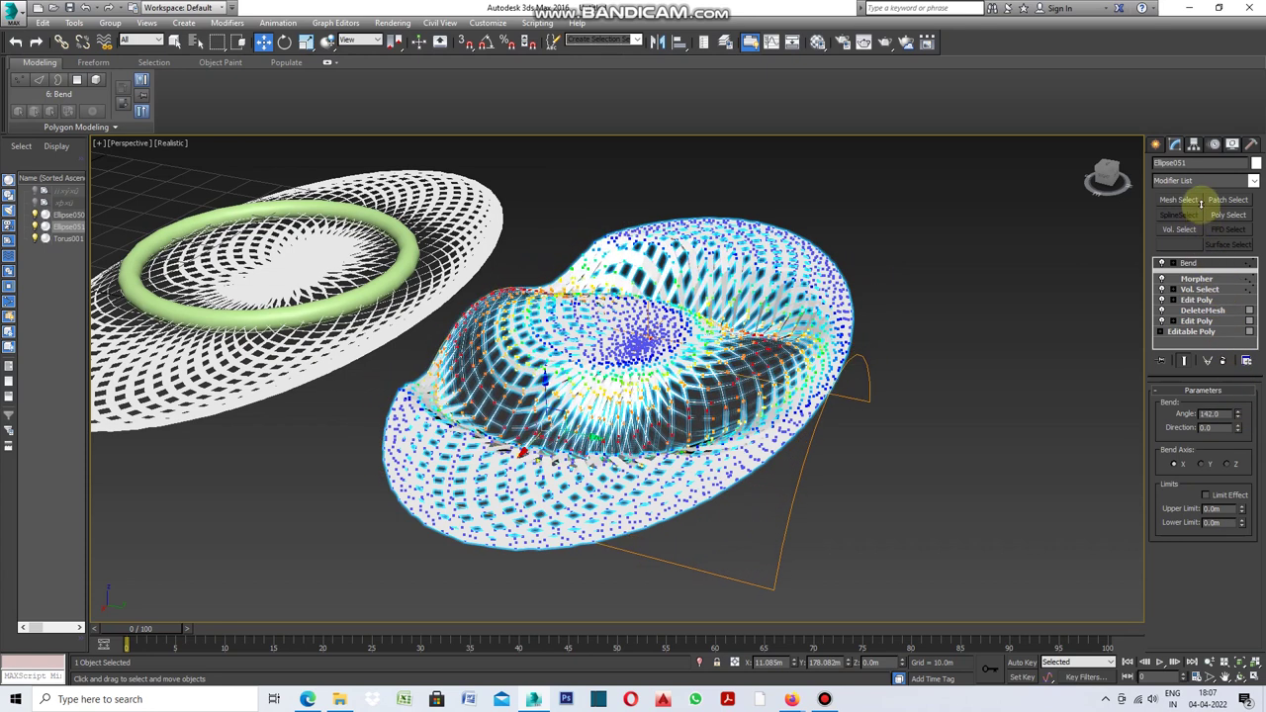
{"action": "mouse_move", "coordinate": [1203, 80]}
{"action": "left_mouse_down"}
{"action": "mouse_move", "coordinate": [1186, 452]}
{"action": "mouse_move", "coordinate": [1205, 627]}
{"action": "mouse_move", "coordinate": [1220, 20]}
{"action": "mouse_move", "coordinate": [1176, 20]}
{"action": "mouse_move", "coordinate": [1197, 596]}
{"action": "mouse_move", "coordinate": [1111, 42]}
{"action": "mouse_move", "coordinate": [1109, 257]}
{"action": "mouse_move", "coordinate": [1066, 76]}
{"action": "mouse_move", "coordinate": [1081, 396]}
{"action": "left_mouse_up"}
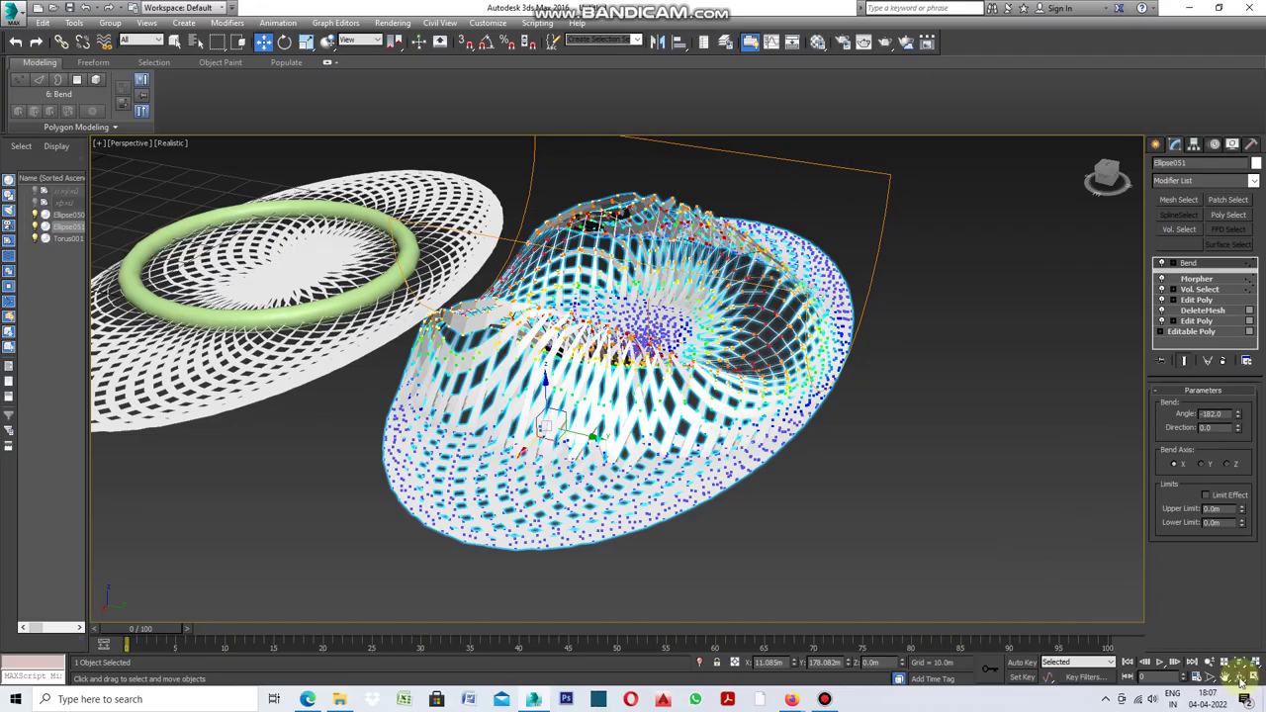
{"action": "mouse_move", "coordinate": [781, 368]}
{"action": "left_mouse_down"}
{"action": "mouse_move", "coordinate": [754, 406]}
{"action": "mouse_move", "coordinate": [621, 388]}
{"action": "mouse_move", "coordinate": [787, 382]}
{"action": "left_mouse_up"}
{"action": "type", "text": "360"}
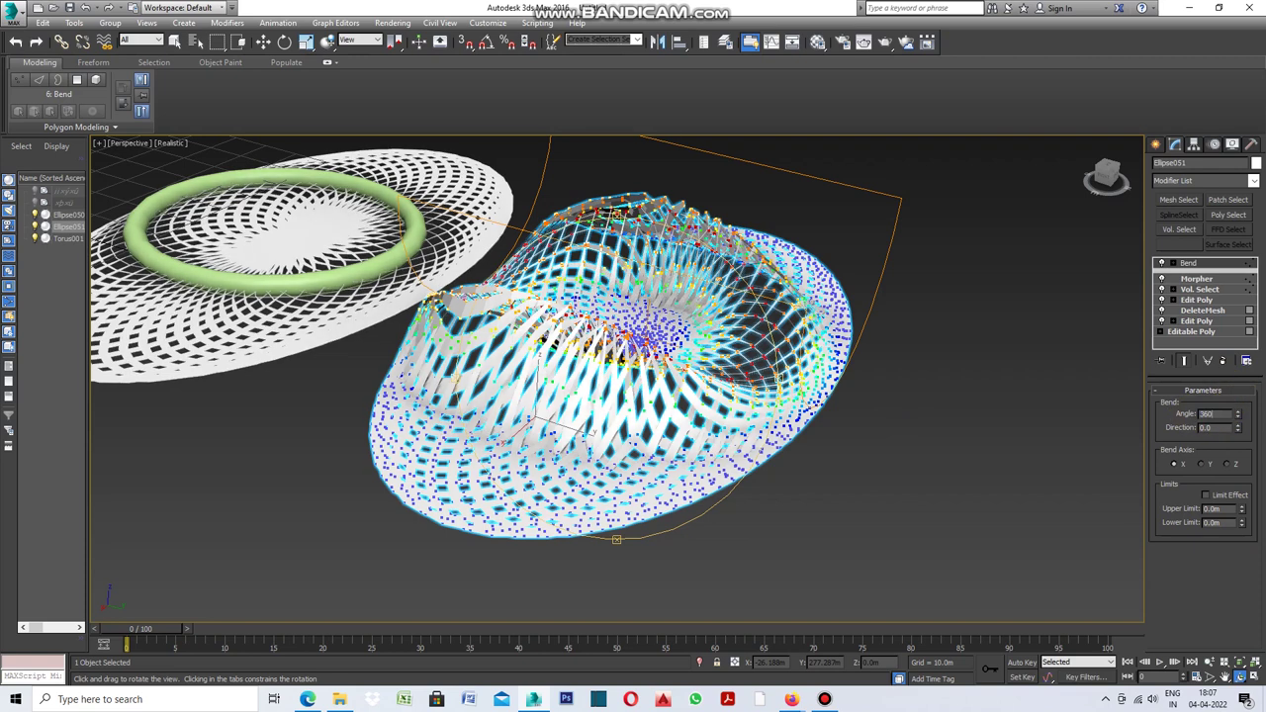
{"action": "key", "text": "Return"}
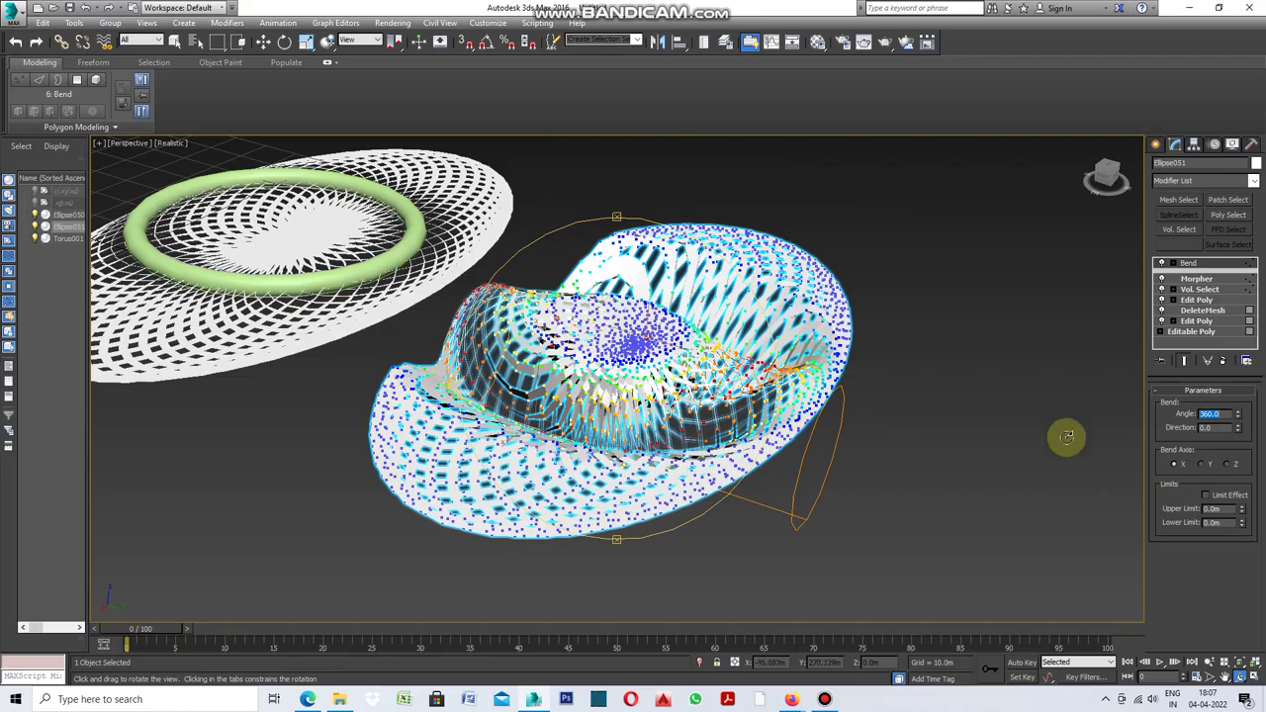
Move the green torus ring Torus001 down across the left mesh so the bent copy gets a folded dent
{"action": "mouse_move", "coordinate": [616, 218]}
{"action": "left_mouse_down"}
{"action": "mouse_move", "coordinate": [613, 264]}
{"action": "mouse_move", "coordinate": [642, 289]}
{"action": "left_mouse_up"}
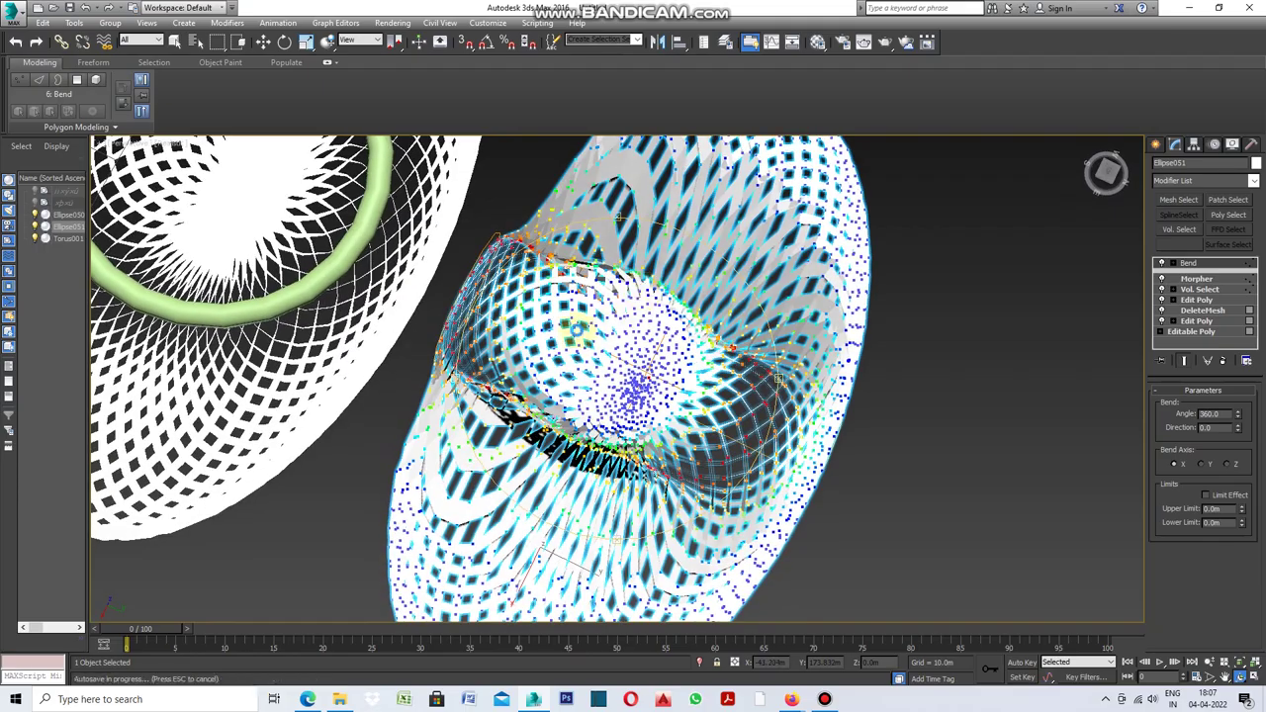
{"action": "mouse_move", "coordinate": [462, 304]}
{"action": "left_mouse_down"}
{"action": "mouse_move", "coordinate": [487, 343]}
{"action": "mouse_move", "coordinate": [455, 293]}
{"action": "left_mouse_up"}
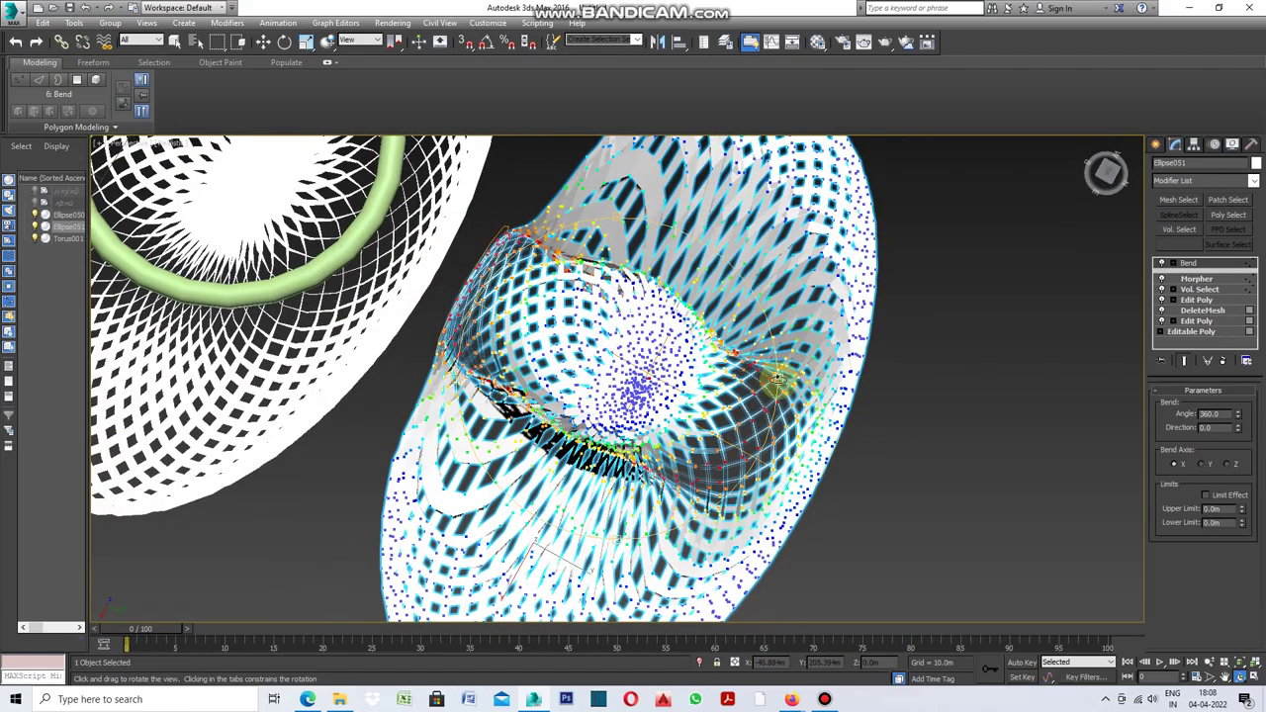
{"action": "left_click_drag", "start_coordinate": [777, 379], "coordinate": [709, 346]}
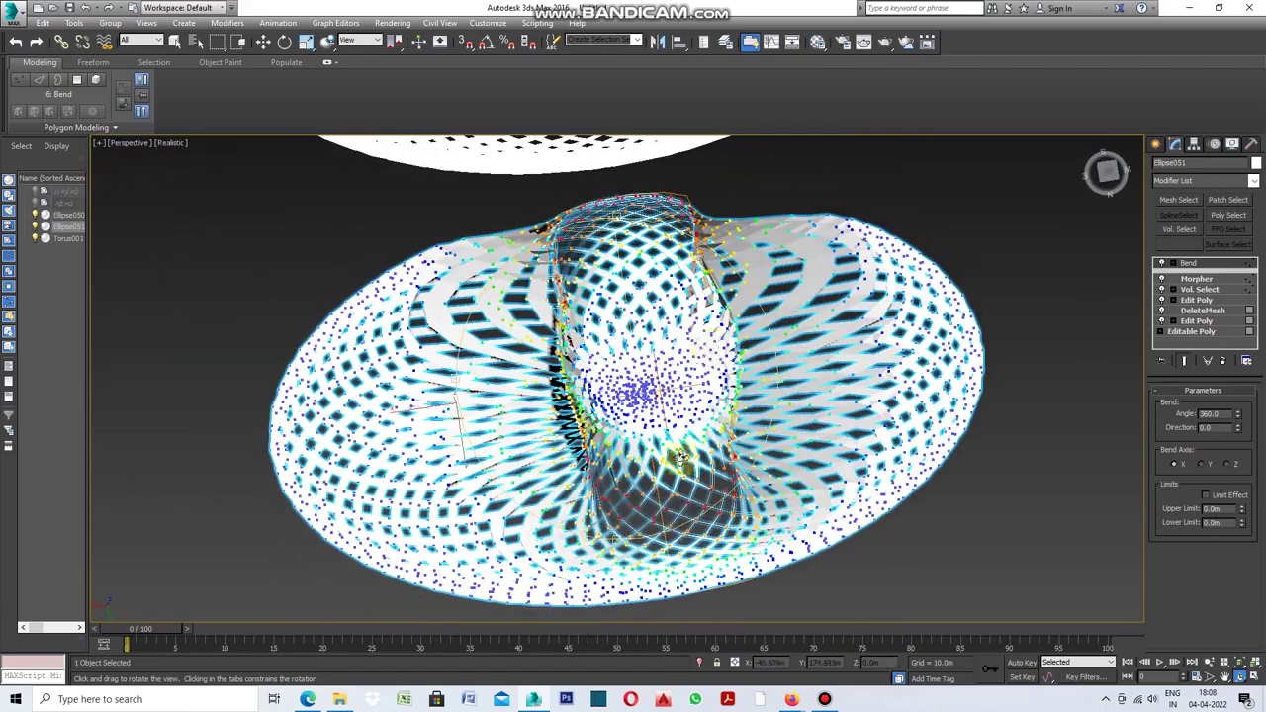
{"action": "mouse_move", "coordinate": [658, 531]}
{"action": "left_mouse_down"}
{"action": "mouse_move", "coordinate": [727, 480]}
{"action": "mouse_move", "coordinate": [758, 483]}
{"action": "left_mouse_up"}
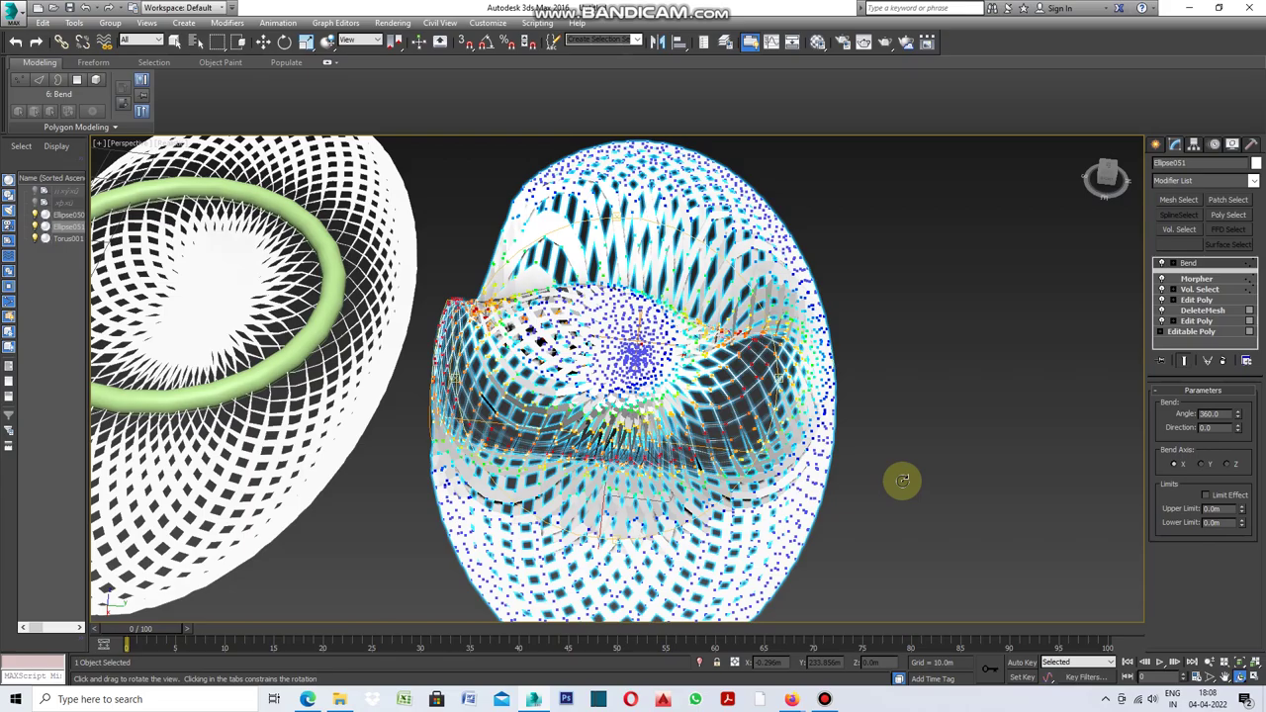
{"action": "key", "text": "w"}
{"action": "left_click", "coordinate": [213, 301]}
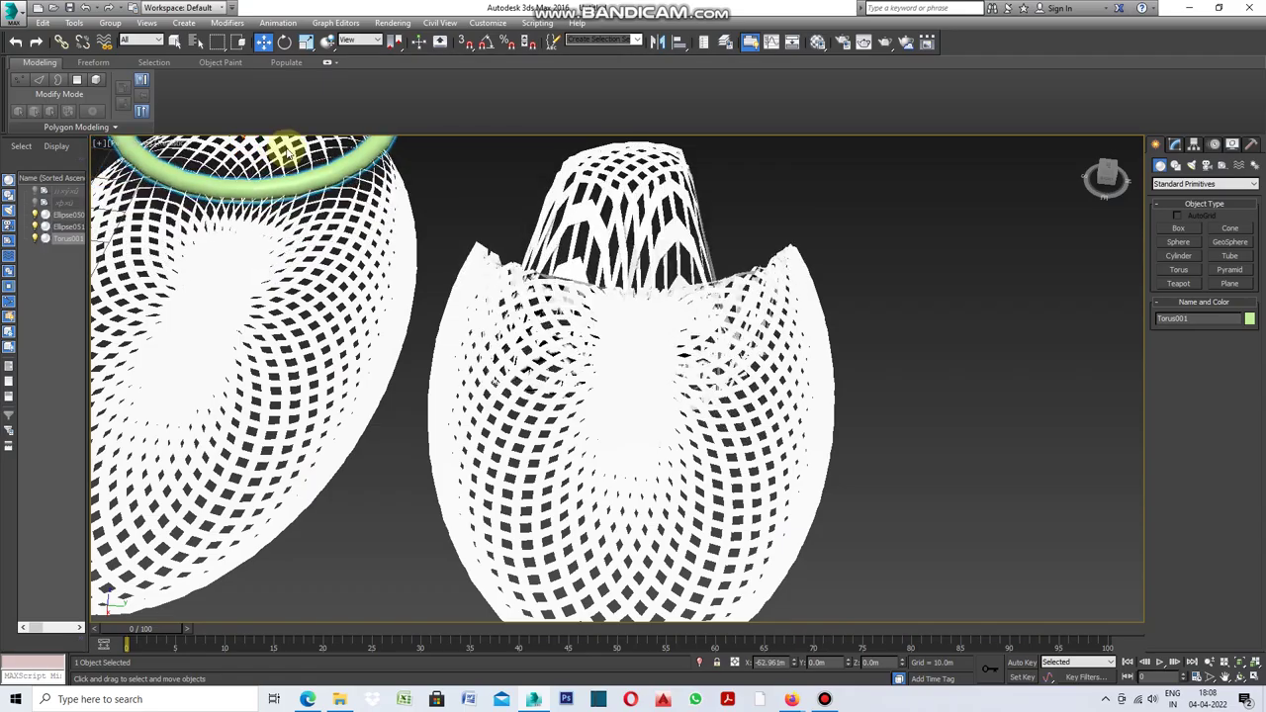
{"action": "mouse_move", "coordinate": [231, 285]}
{"action": "left_mouse_down"}
{"action": "mouse_move", "coordinate": [198, 455]}
{"action": "mouse_move", "coordinate": [221, 605]}
{"action": "mouse_move", "coordinate": [291, 376]}
{"action": "mouse_move", "coordinate": [368, 272]}
{"action": "mouse_move", "coordinate": [362, 254]}
{"action": "mouse_move", "coordinate": [346, 524]}
{"action": "mouse_move", "coordinate": [412, 305]}
{"action": "mouse_move", "coordinate": [390, 423]}
{"action": "left_mouse_up"}
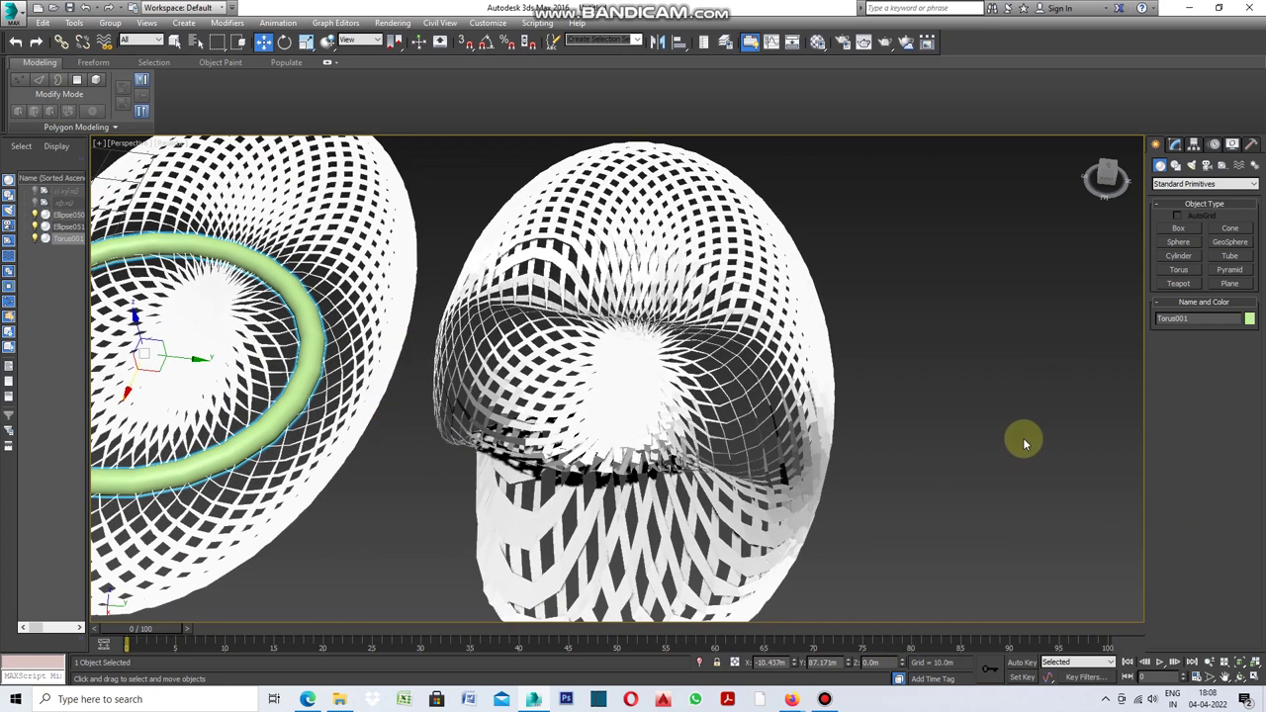
{"action": "scroll", "coordinate": [870, 277], "scroll_direction": "down", "scroll_amount": 3}
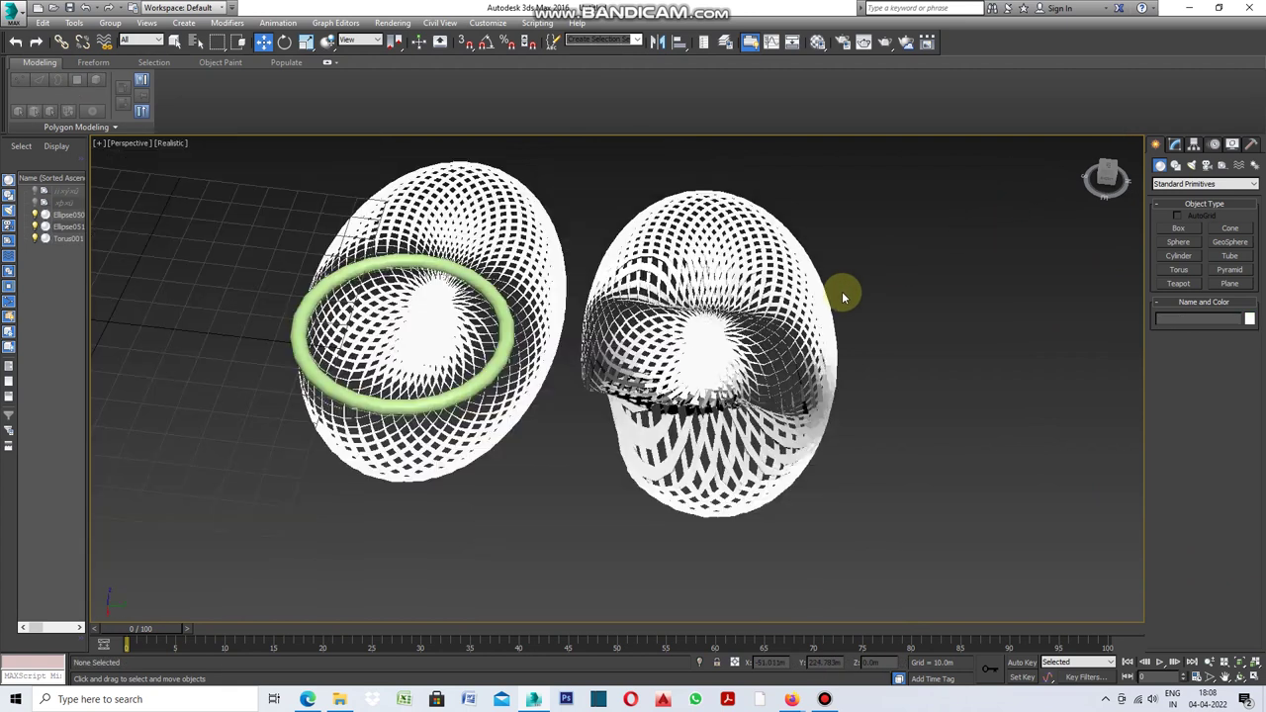
Clone the left perforated mesh Ellipse050 to the right as a Reference copy
{"action": "left_click", "coordinate": [912, 364]}
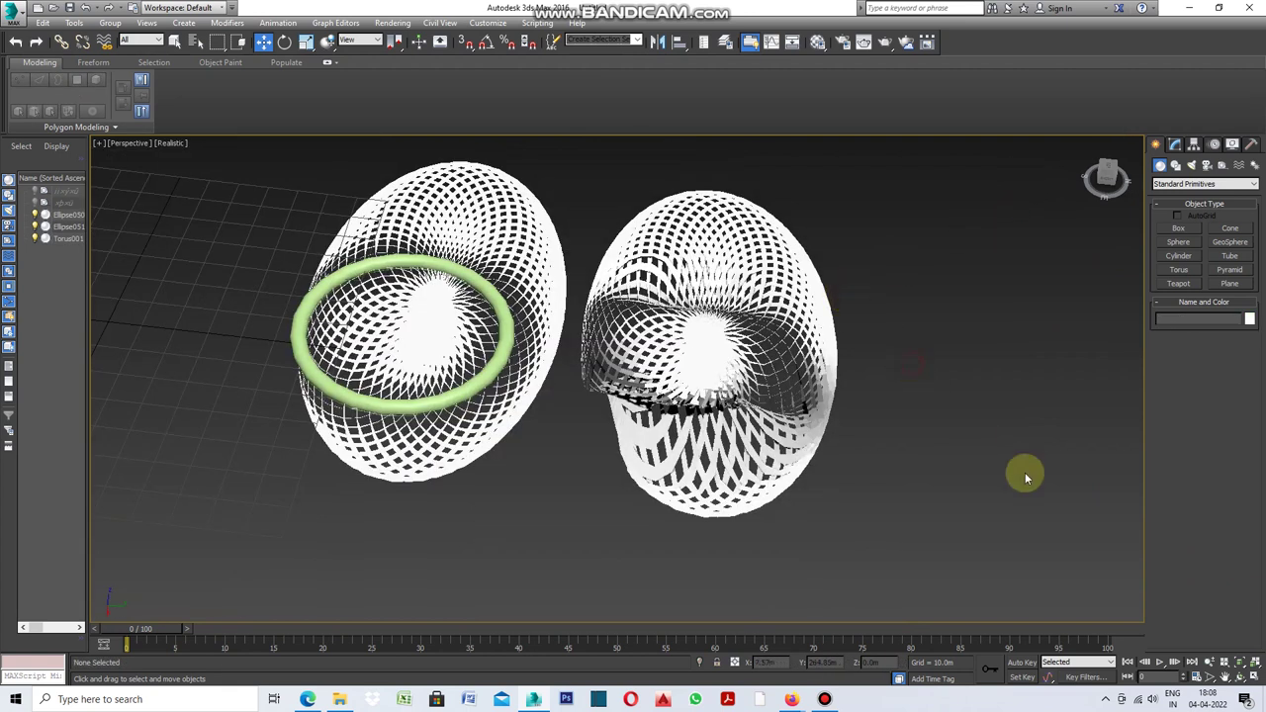
{"action": "left_click", "coordinate": [518, 270]}
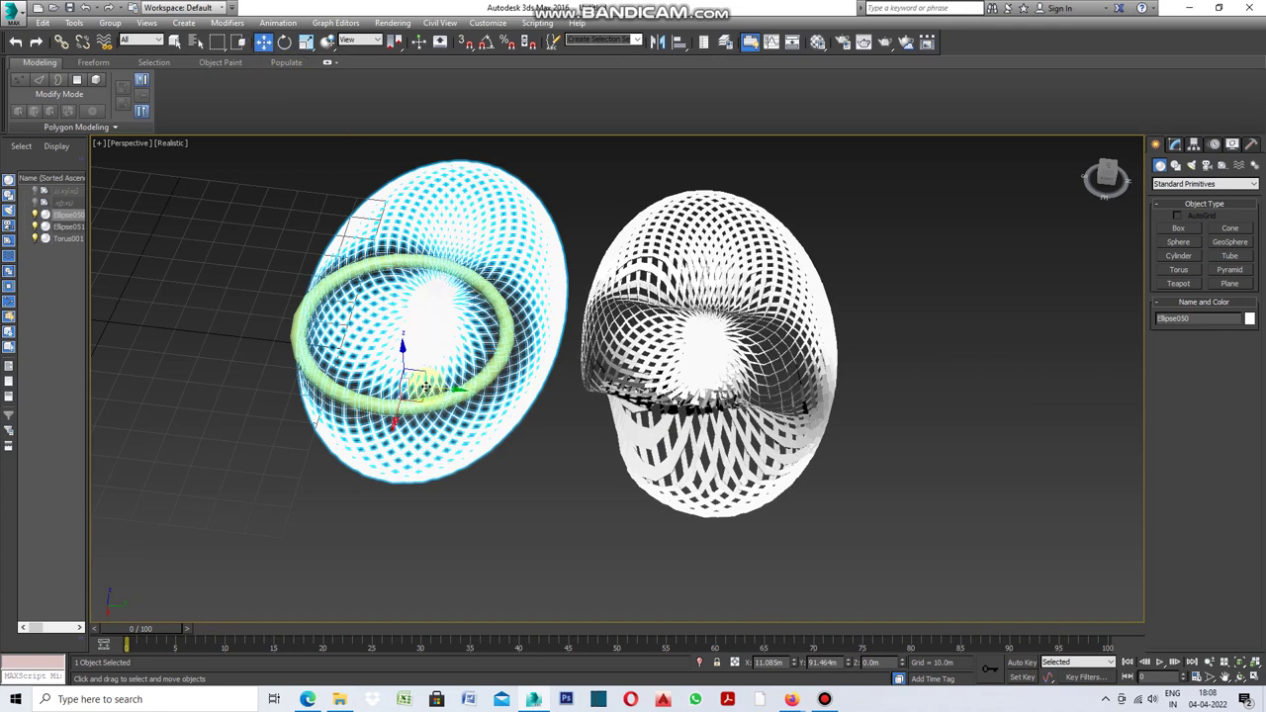
{"action": "mouse_move", "coordinate": [432, 386]}
{"action": "left_mouse_down"}
{"action": "mouse_move", "coordinate": [1002, 465]}
{"action": "mouse_move", "coordinate": [1004, 478]}
{"action": "left_mouse_up"}
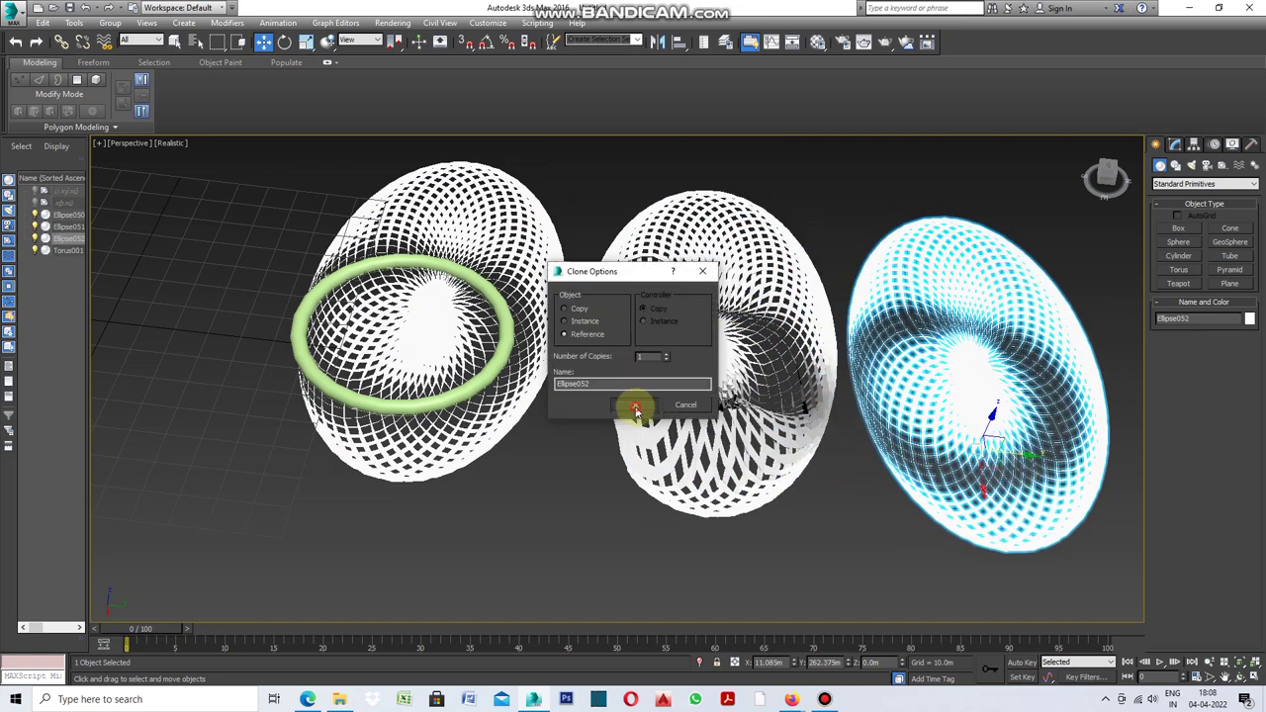
{"action": "left_click", "coordinate": [636, 408]}
{"action": "scroll", "coordinate": [537, 433], "scroll_direction": "down", "scroll_amount": 3}
Move Torus001 up and then lower inside the left curled mesh, shifting the middle copy's dent down
{"action": "left_click", "coordinate": [762, 531]}
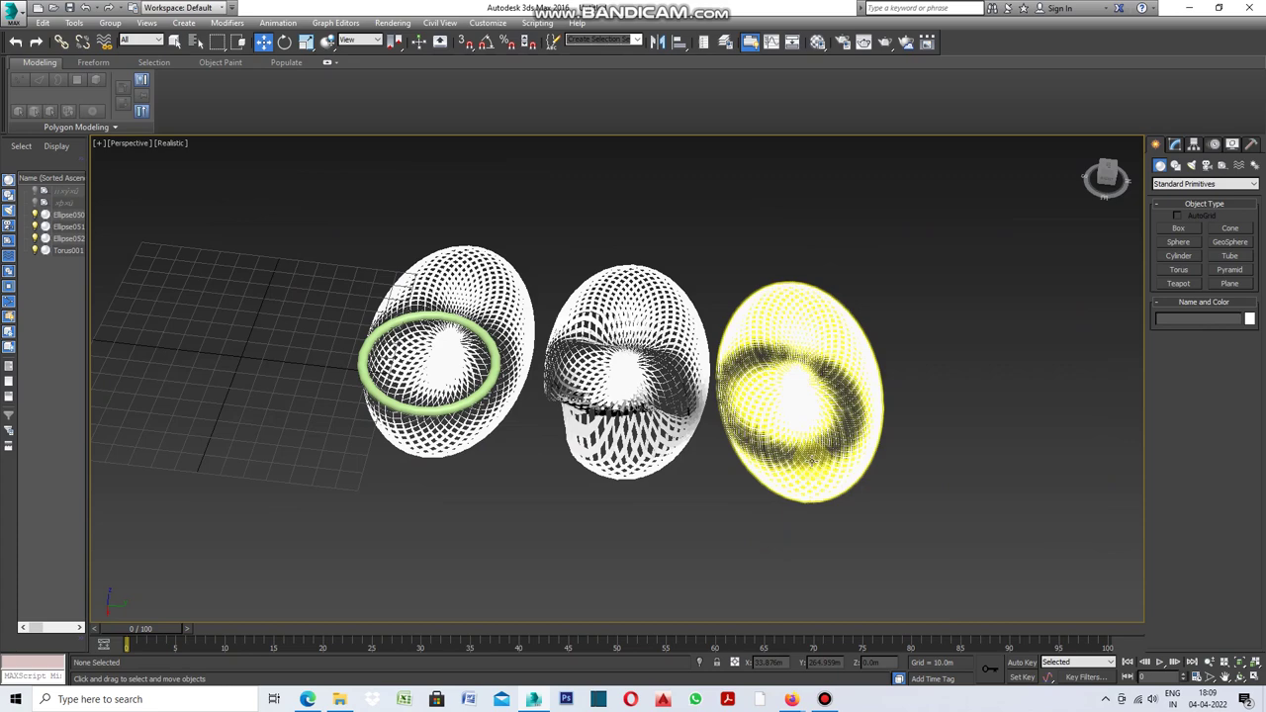
{"action": "scroll", "coordinate": [902, 429], "scroll_direction": "up", "scroll_amount": 2}
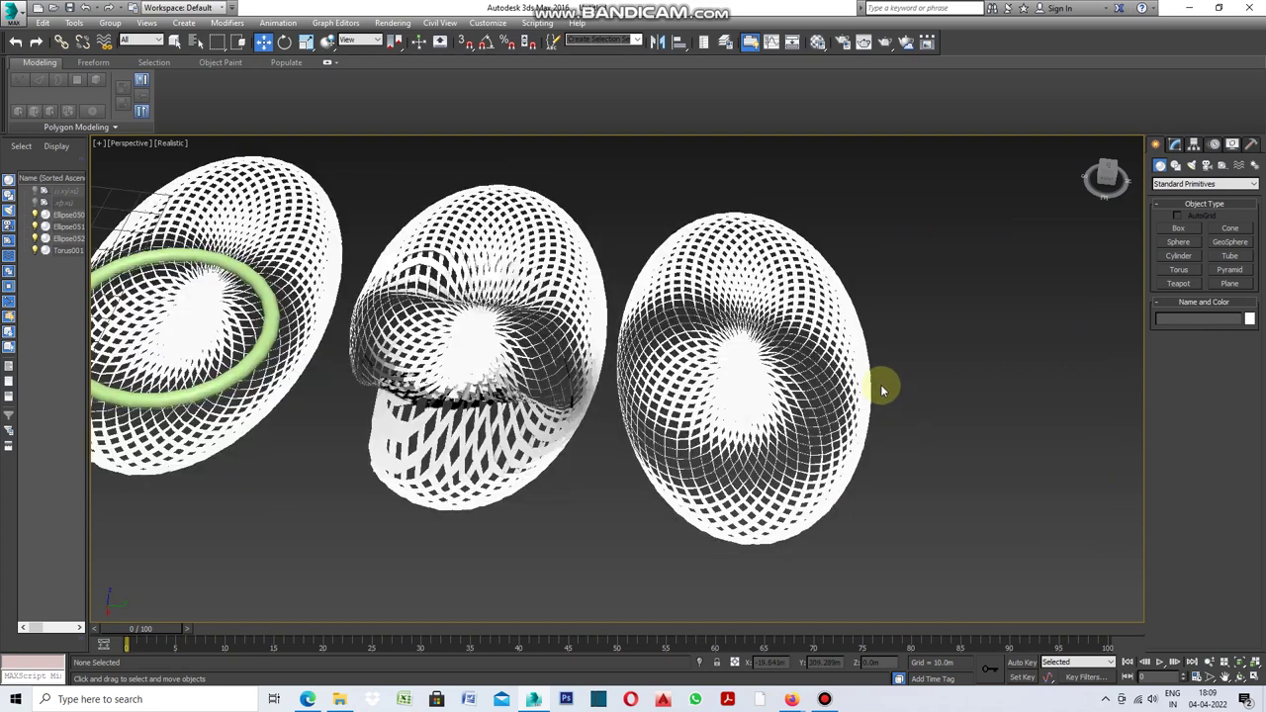
{"action": "scroll", "coordinate": [267, 465], "scroll_direction": "up", "scroll_amount": 3}
{"action": "left_click", "coordinate": [254, 481]}
{"action": "middle_click_drag", "start_coordinate": [237, 421], "coordinate": [238, 505], "text": "alt"}
{"action": "mouse_move", "coordinate": [186, 305]}
{"action": "middle_mouse_down", "text": "alt"}
{"action": "mouse_move", "coordinate": [224, 458]}
{"action": "mouse_move", "coordinate": [299, 567]}
{"action": "mouse_move", "coordinate": [241, 298]}
{"action": "mouse_move", "coordinate": [237, 435]}
{"action": "middle_mouse_up", "text": "alt"}
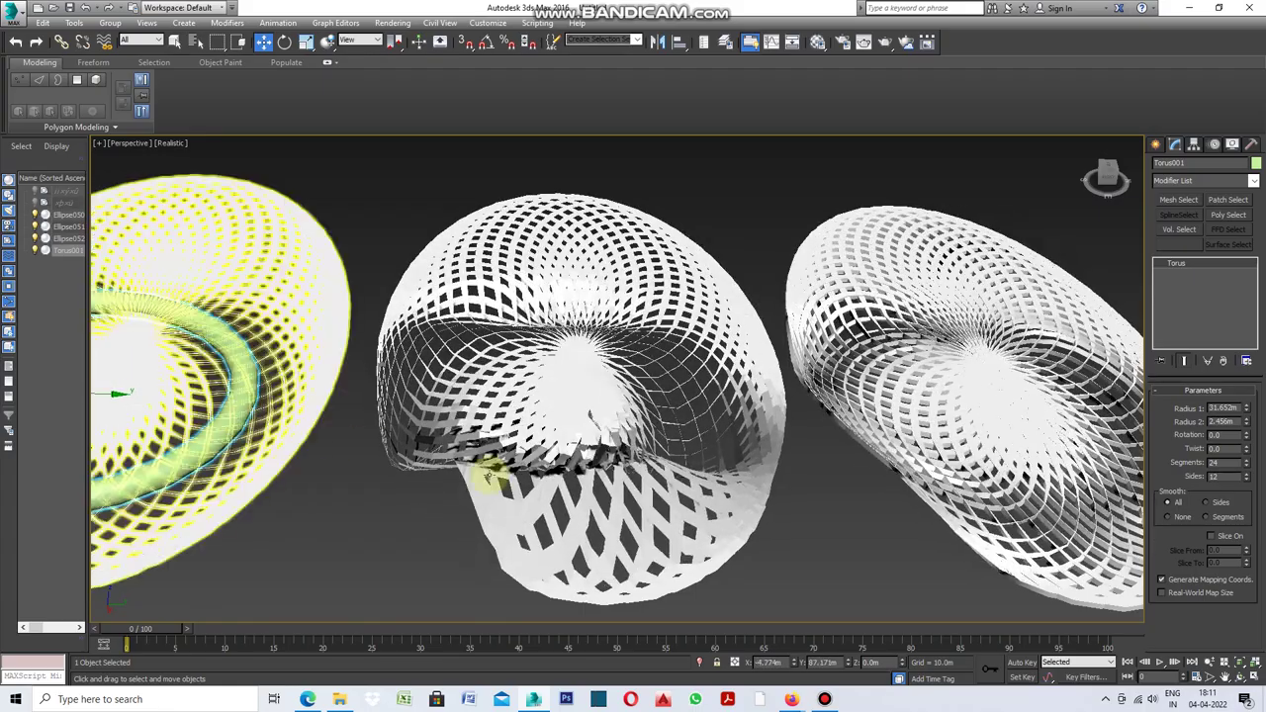
{"action": "scroll", "coordinate": [791, 522], "scroll_direction": "down", "scroll_amount": 3}
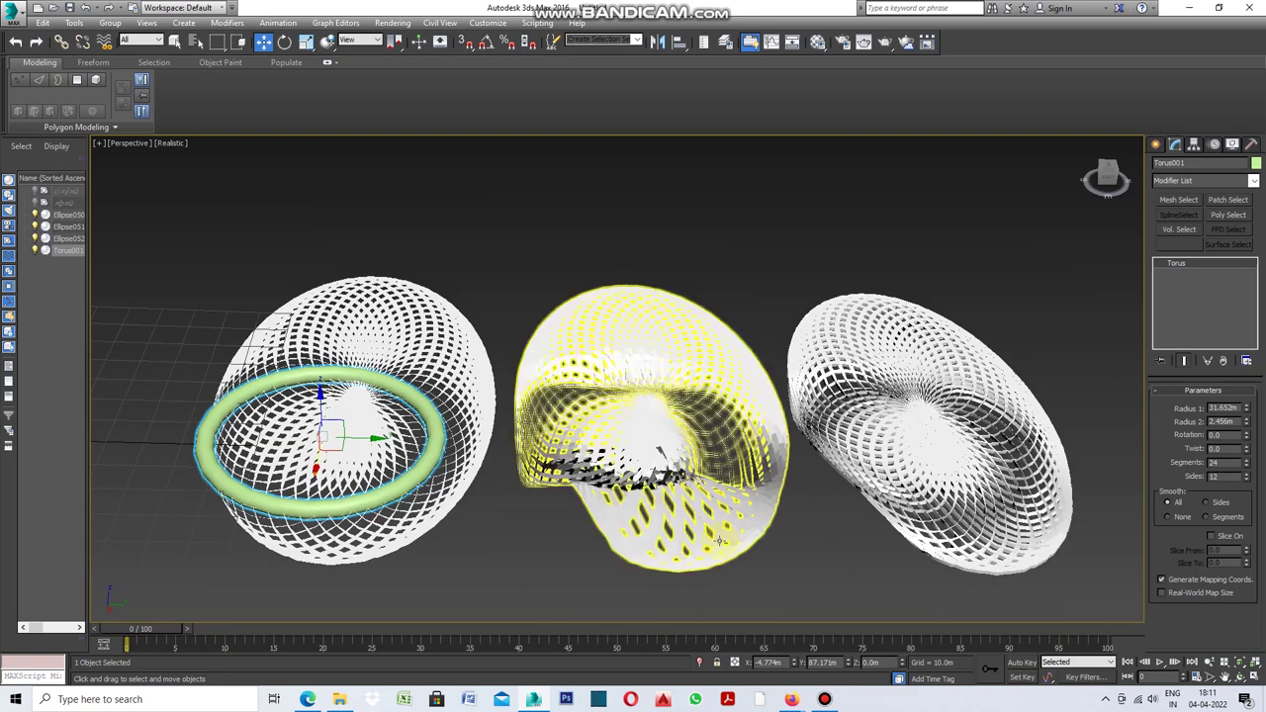
Check Ellipse050's Morpher, then centre Torus001 higher inside the left mesh so all three meshes deform
{"action": "left_click", "coordinate": [1026, 260]}
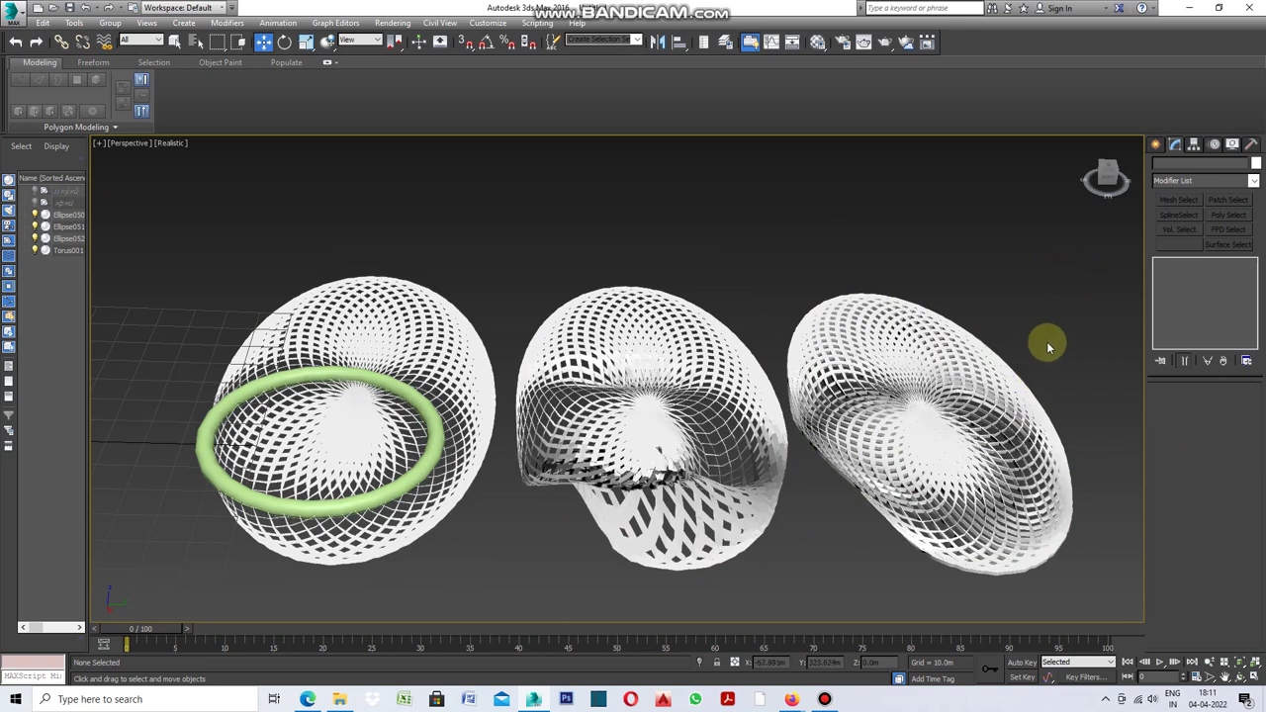
{"action": "left_click", "coordinate": [429, 340]}
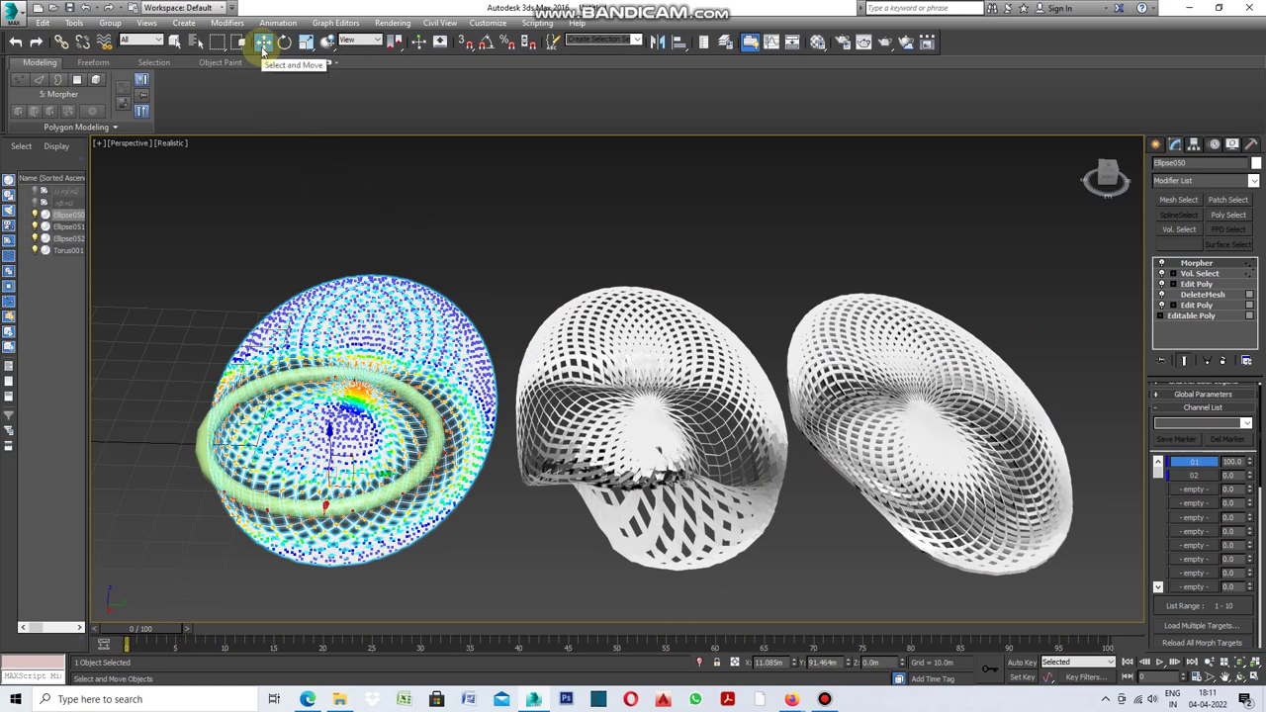
{"action": "left_click", "coordinate": [522, 228]}
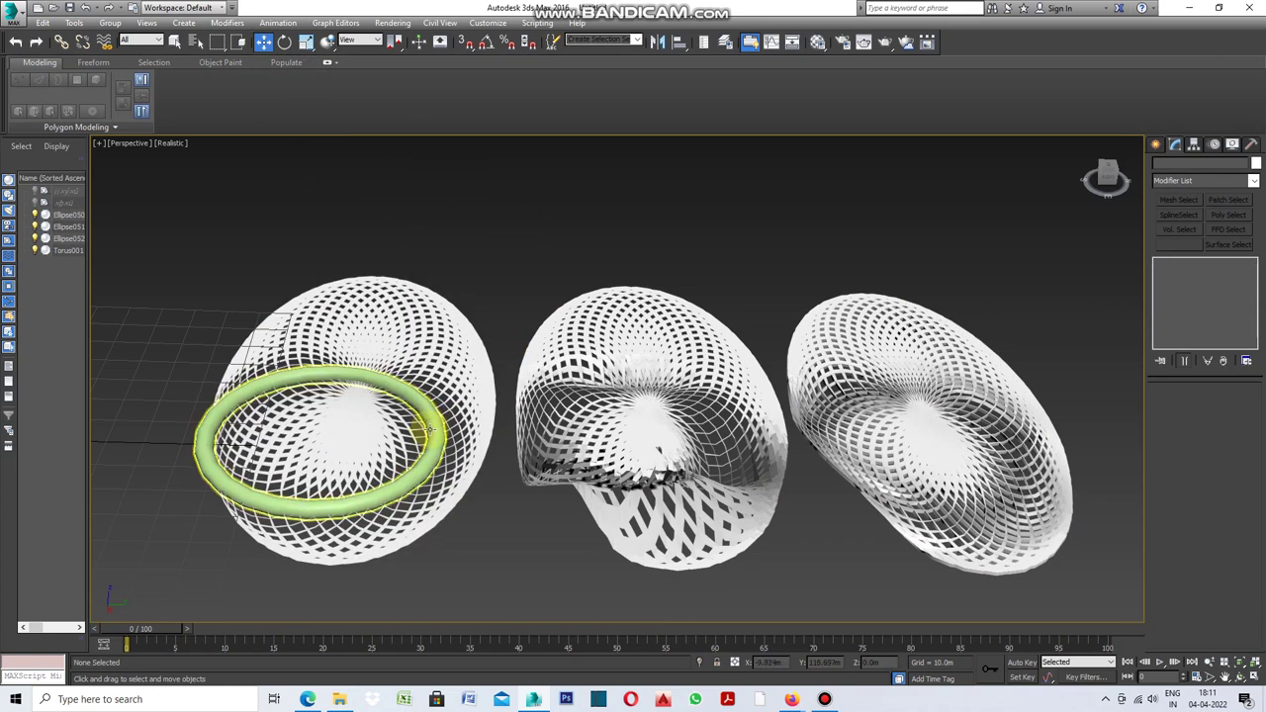
{"action": "left_click", "coordinate": [430, 429]}
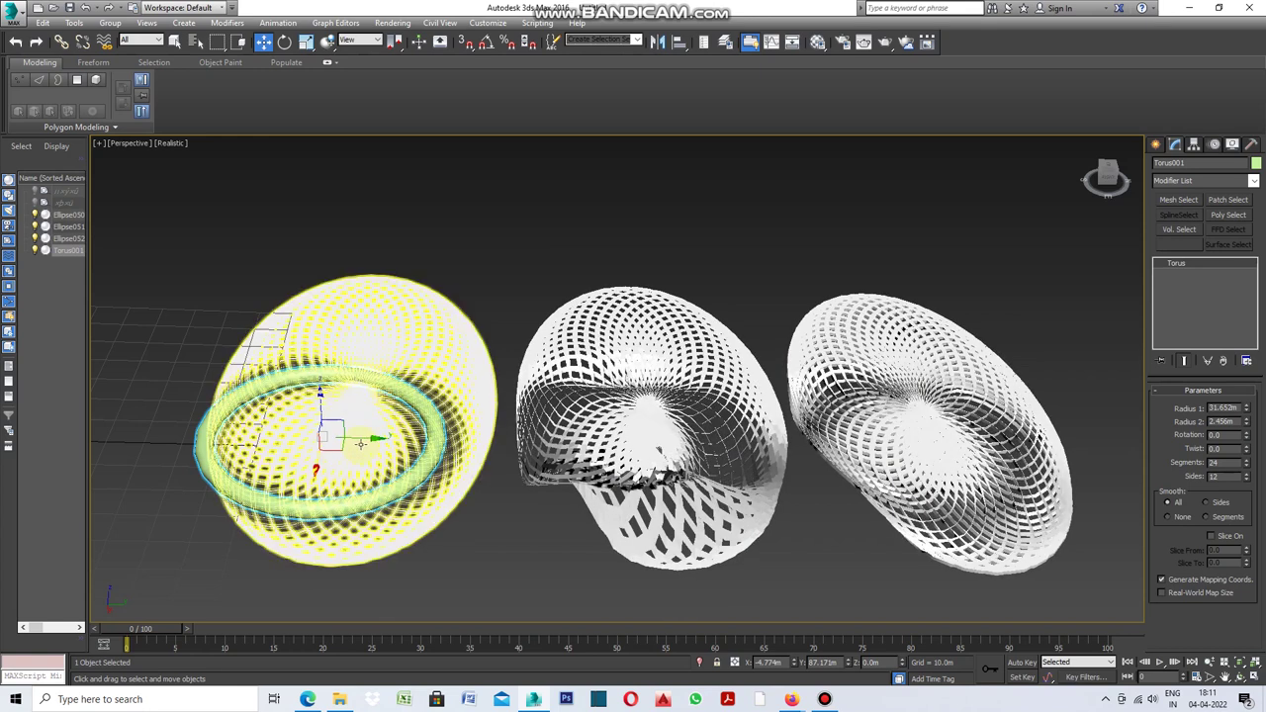
{"action": "mouse_move", "coordinate": [363, 439]}
{"action": "left_mouse_down"}
{"action": "mouse_move", "coordinate": [85, 429]}
{"action": "mouse_move", "coordinate": [404, 436]}
{"action": "mouse_move", "coordinate": [277, 442]}
{"action": "mouse_move", "coordinate": [374, 445]}
{"action": "mouse_move", "coordinate": [327, 450]}
{"action": "mouse_move", "coordinate": [355, 370]}
{"action": "mouse_move", "coordinate": [353, 477]}
{"action": "left_mouse_up"}
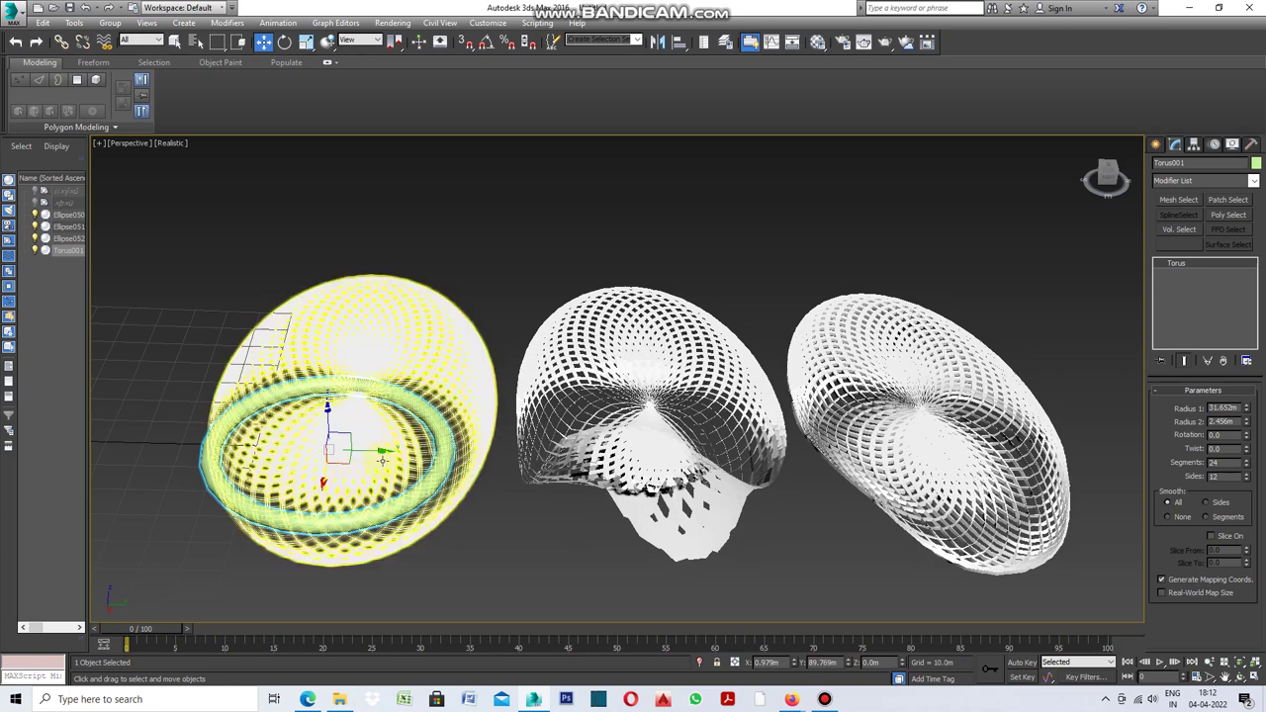
{"action": "mouse_move", "coordinate": [372, 451]}
{"action": "left_mouse_down"}
{"action": "mouse_move", "coordinate": [236, 452]}
{"action": "mouse_move", "coordinate": [396, 460]}
{"action": "mouse_move", "coordinate": [364, 420]}
{"action": "left_mouse_up"}
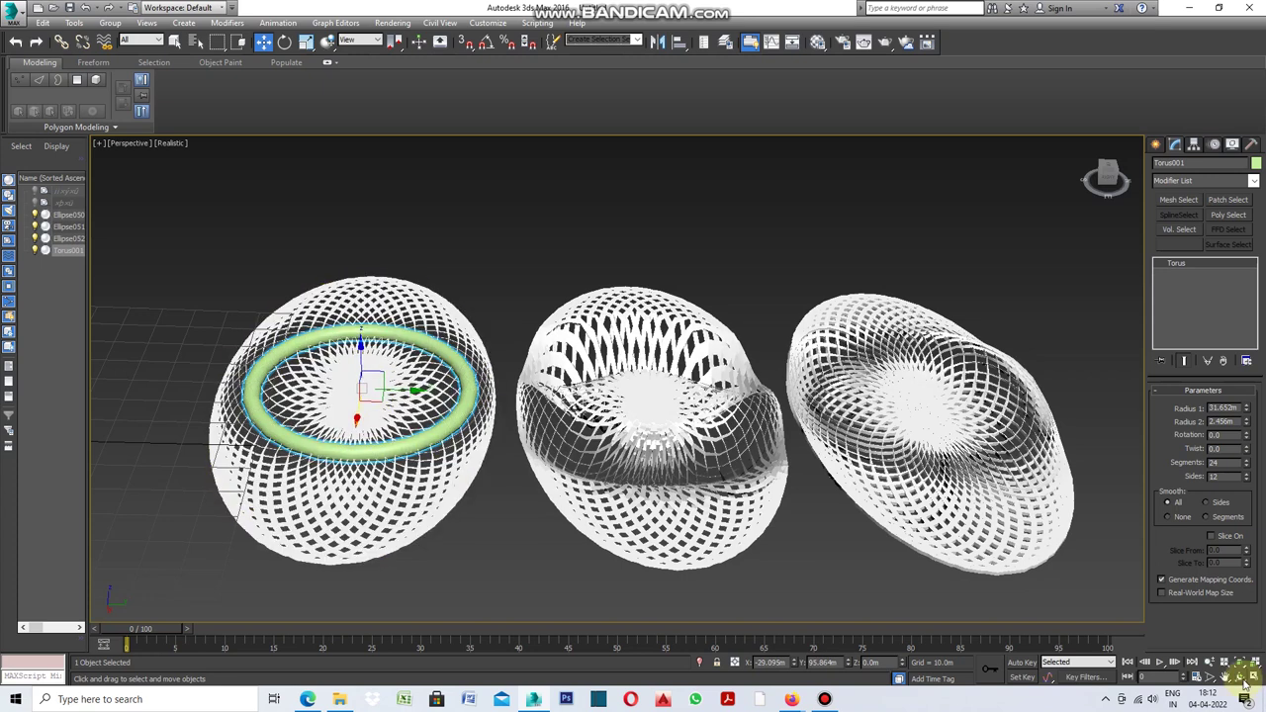
{"action": "left_click_drag", "start_coordinate": [616, 543], "coordinate": [625, 467]}
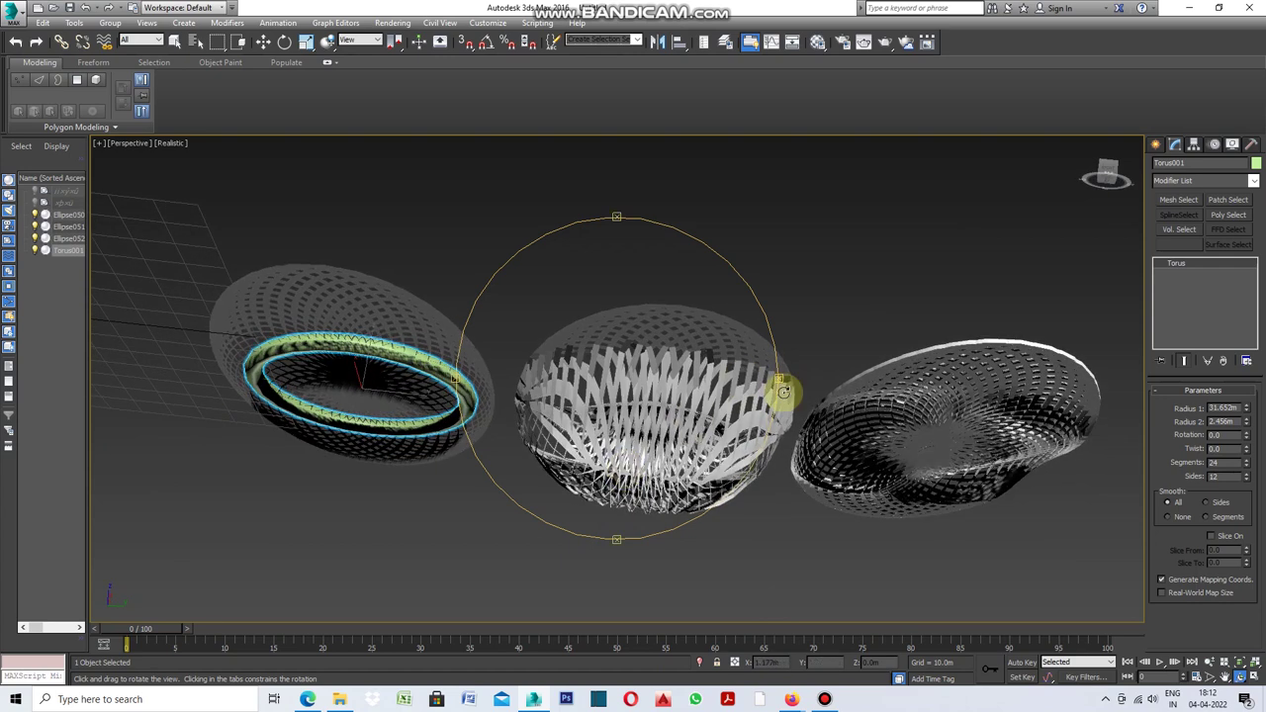
{"action": "left_click_drag", "start_coordinate": [607, 220], "coordinate": [544, 228]}
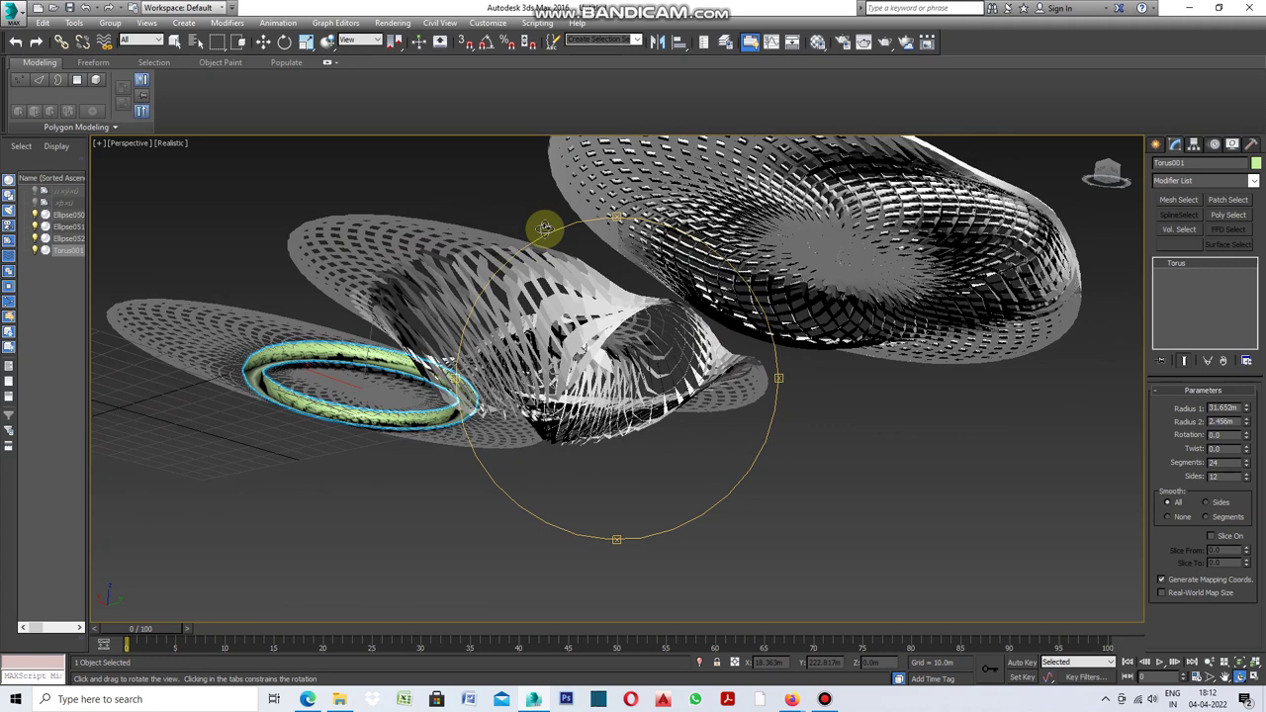
{"action": "mouse_move", "coordinate": [596, 532]}
{"action": "left_mouse_down"}
{"action": "mouse_move", "coordinate": [603, 520]}
{"action": "mouse_move", "coordinate": [633, 537]}
{"action": "left_mouse_up"}
{"action": "mouse_move", "coordinate": [616, 495]}
{"action": "left_mouse_down"}
{"action": "mouse_move", "coordinate": [617, 476]}
{"action": "mouse_move", "coordinate": [638, 491]}
{"action": "left_mouse_up"}
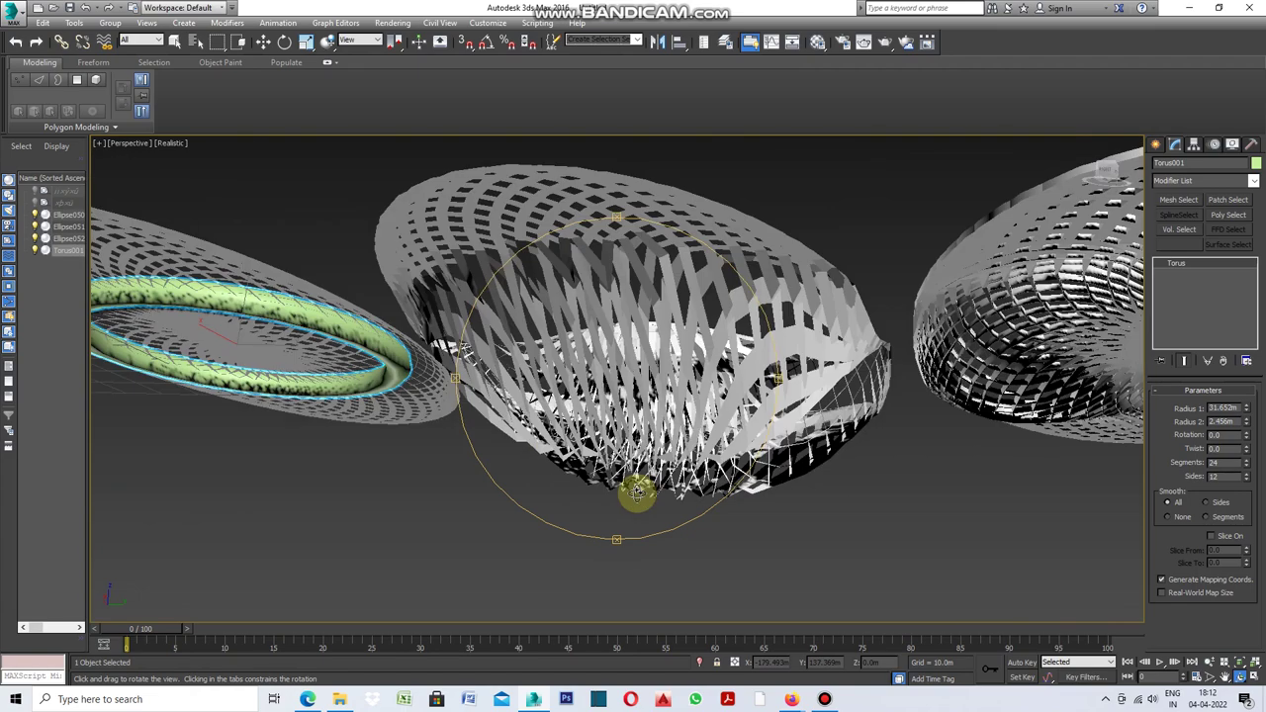
{"action": "left_click_drag", "start_coordinate": [617, 221], "coordinate": [643, 344]}
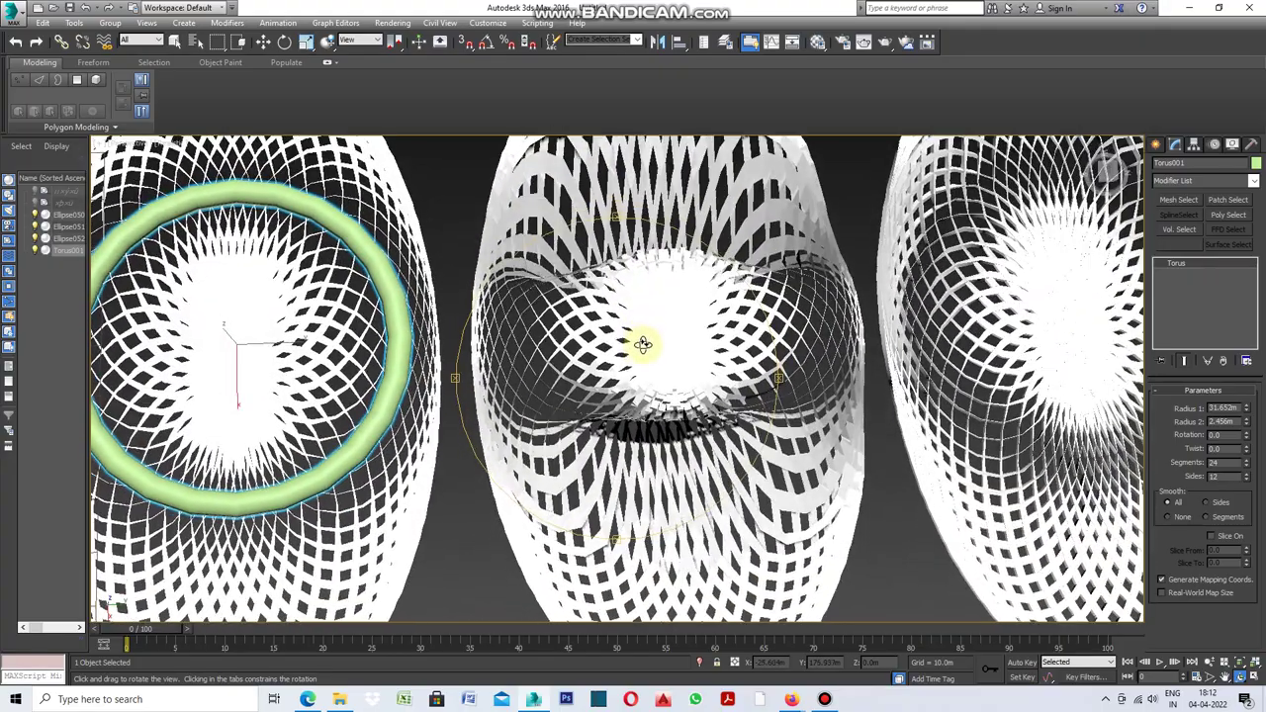
{"action": "scroll", "coordinate": [631, 412], "scroll_direction": "down", "scroll_amount": 3}
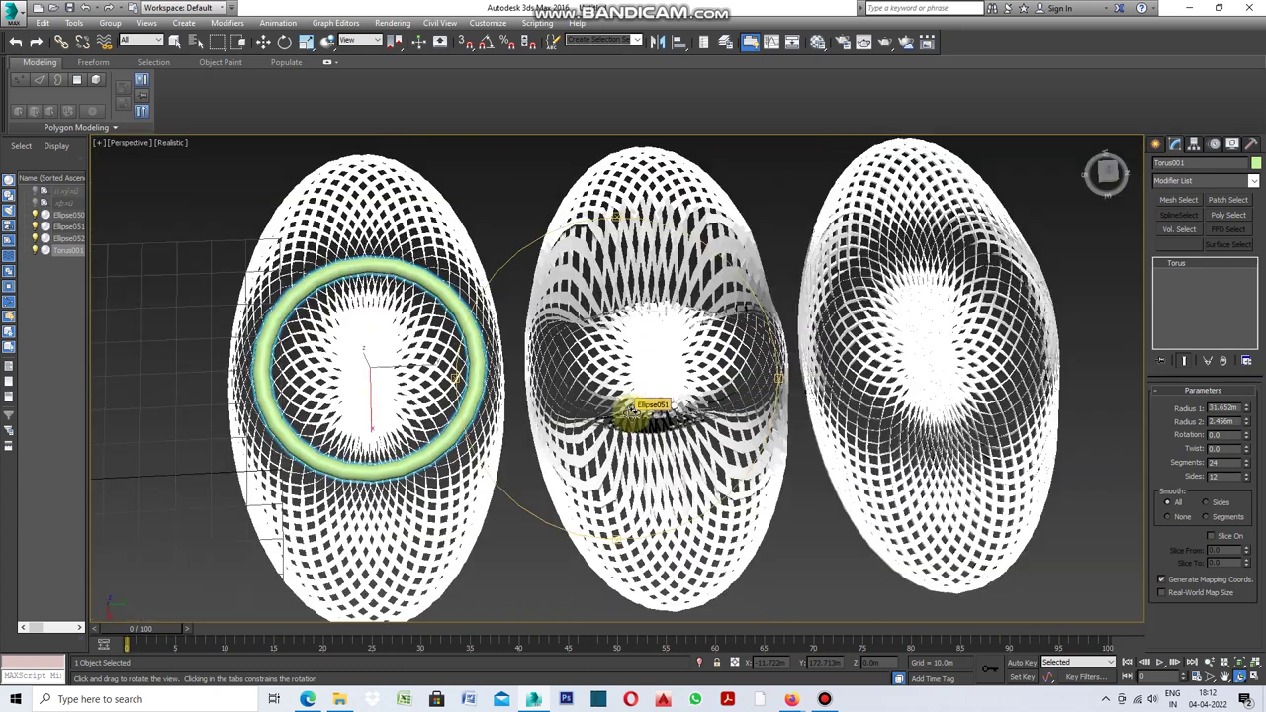